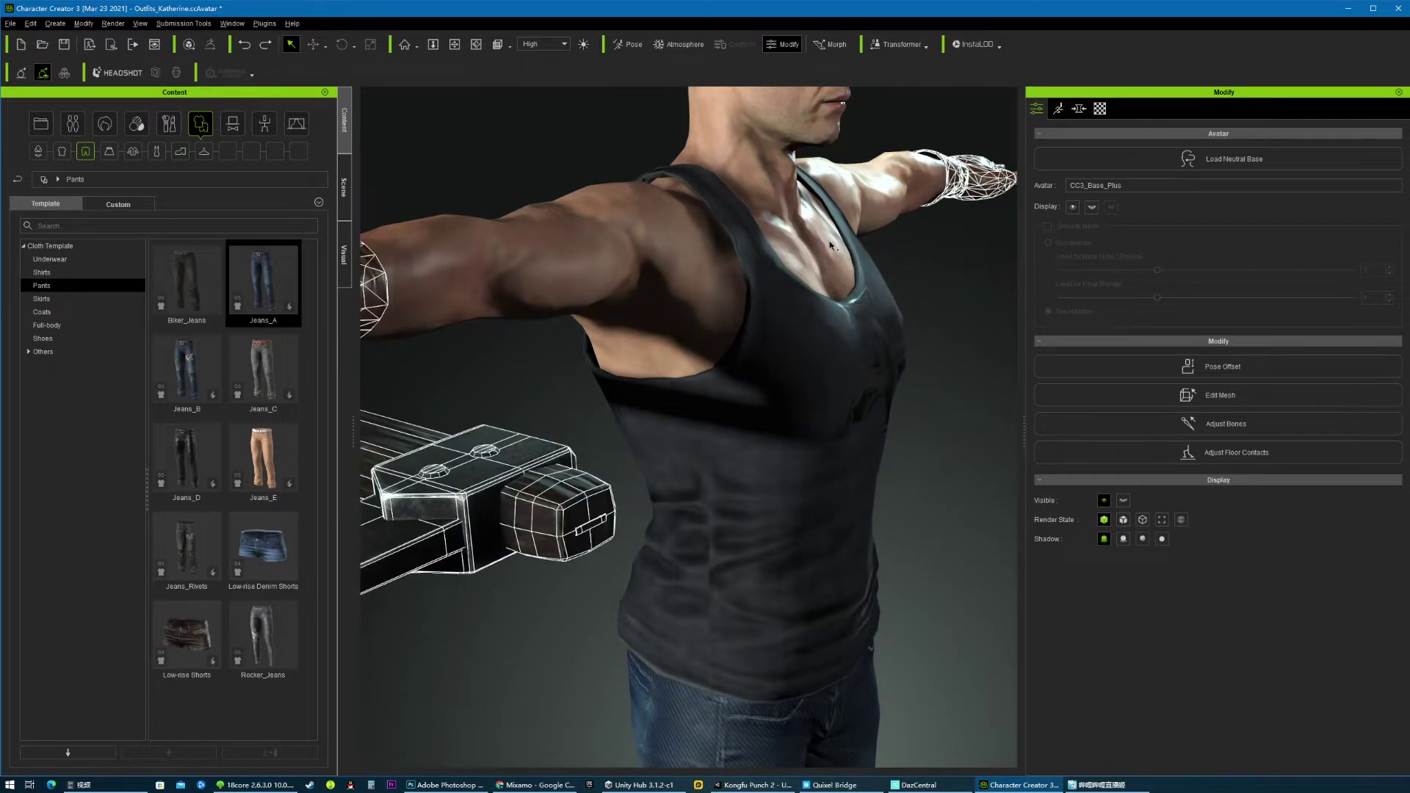
- Select the sunglasses on the character's head and bring up their transform settings
{"action": "scroll", "coordinate": [829, 244], "scroll_direction": "down", "scroll_amount": 5}
{"action": "mouse_move", "coordinate": [829, 245]}
{"action": "right_mouse_down"}
{"action": "mouse_move", "coordinate": [705, 261]}
{"action": "mouse_move", "coordinate": [795, 262]}
{"action": "mouse_move", "coordinate": [607, 252]}
{"action": "mouse_move", "coordinate": [811, 261]}
{"action": "right_mouse_up"}
{"action": "left_click", "coordinate": [784, 231]}
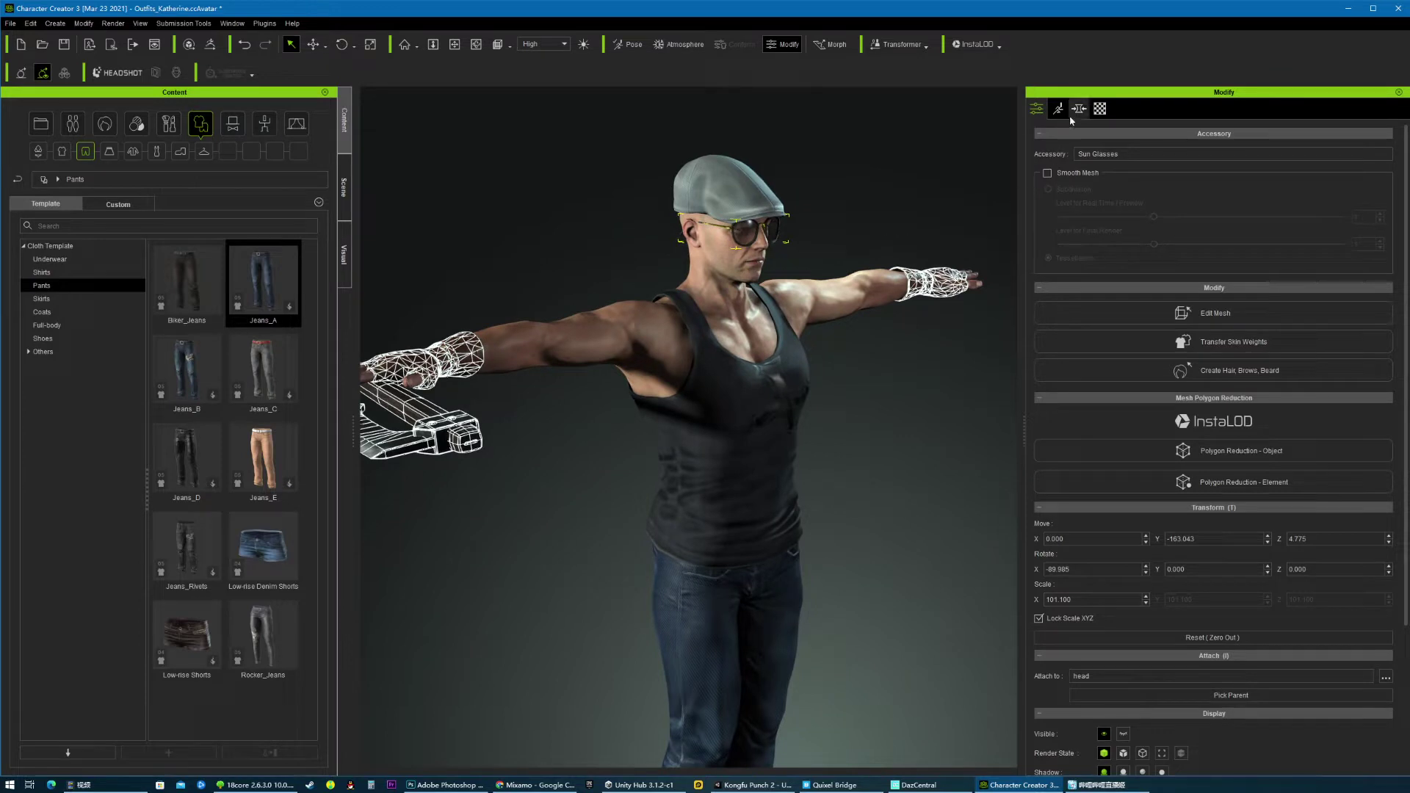
{"action": "scroll", "coordinate": [804, 213], "scroll_direction": "up", "scroll_amount": 3}
{"action": "middle_click_drag", "start_coordinate": [833, 167], "coordinate": [742, 371]}
{"action": "scroll", "coordinate": [742, 371], "scroll_direction": "up", "scroll_amount": 3}
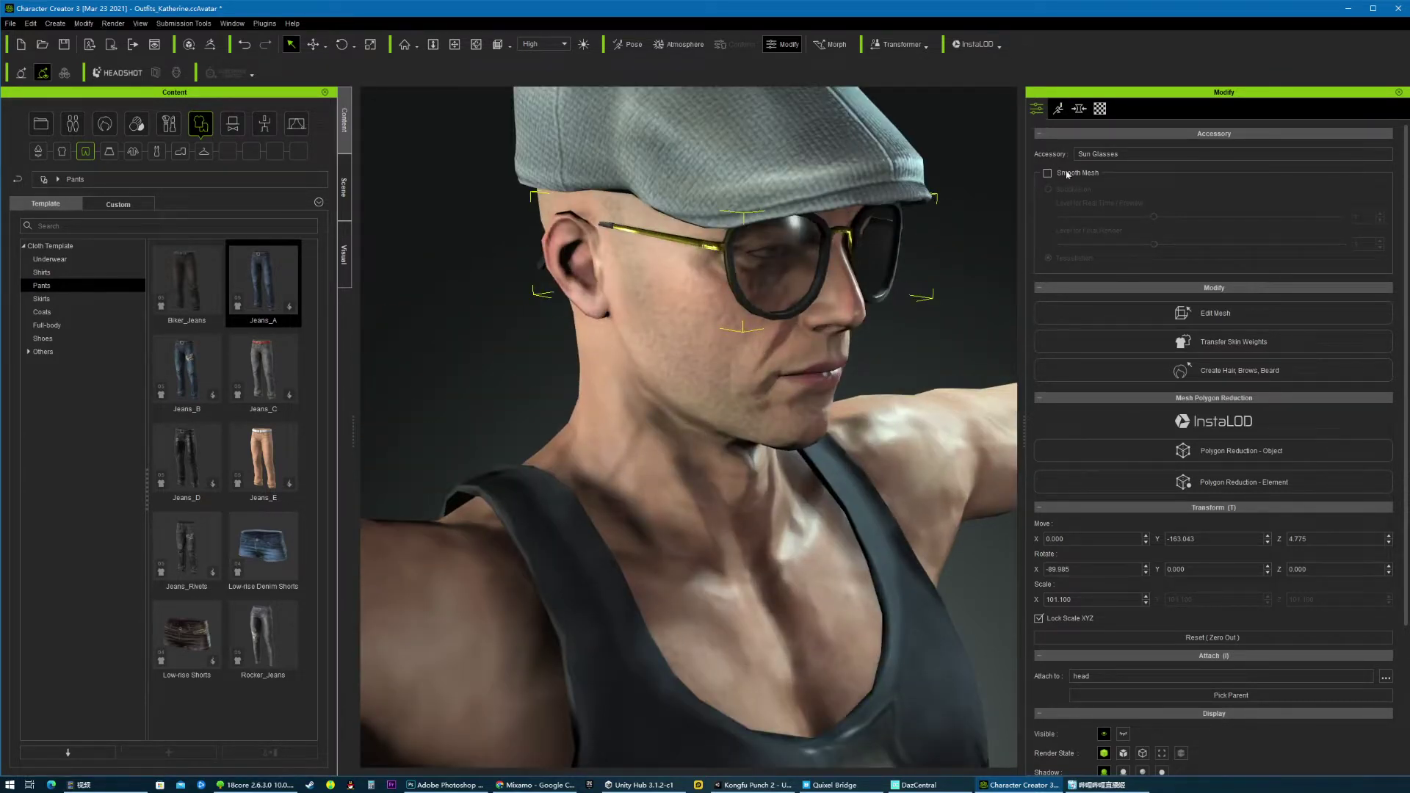
{"action": "left_click", "coordinate": [1060, 108]}
{"action": "left_click", "coordinate": [1077, 110]}
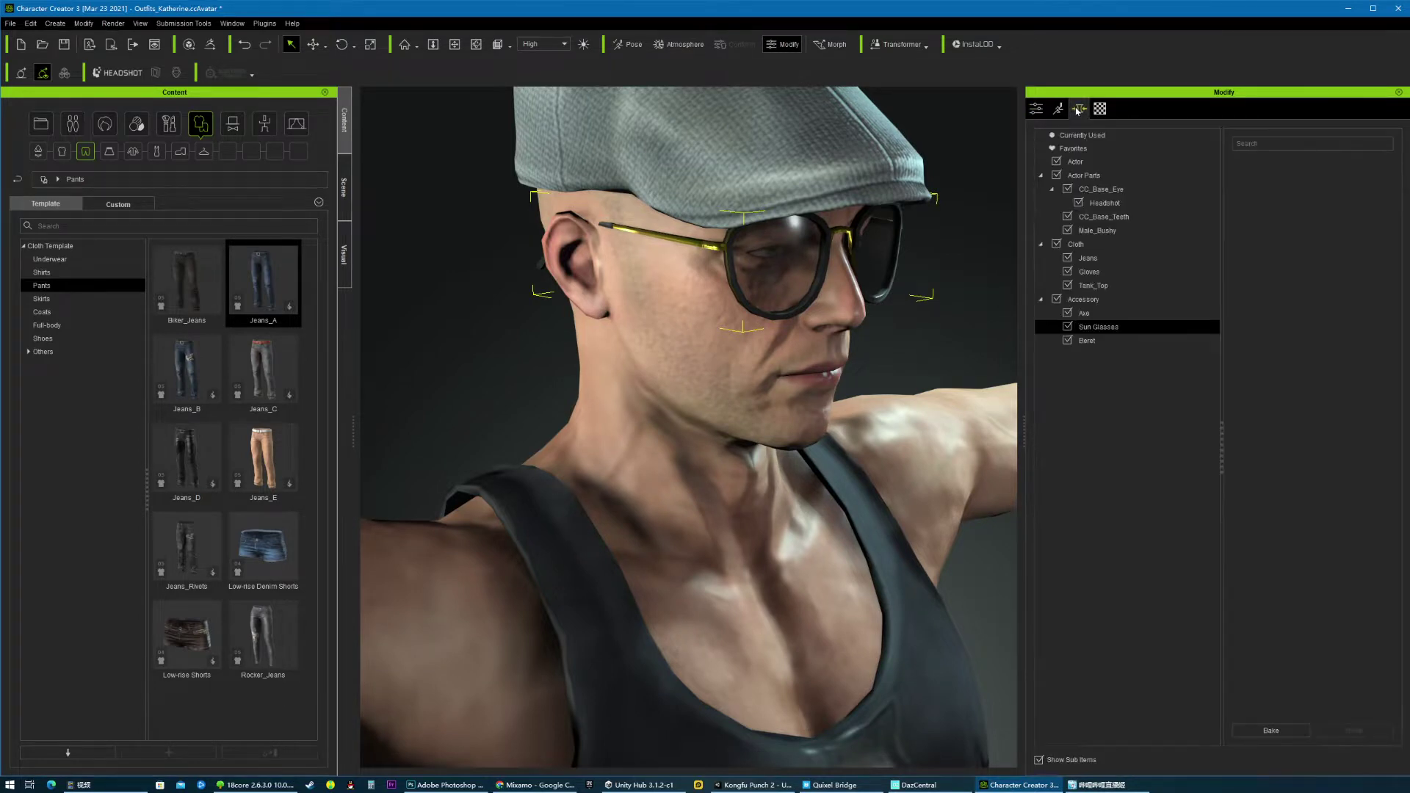
{"action": "left_click", "coordinate": [1036, 109]}
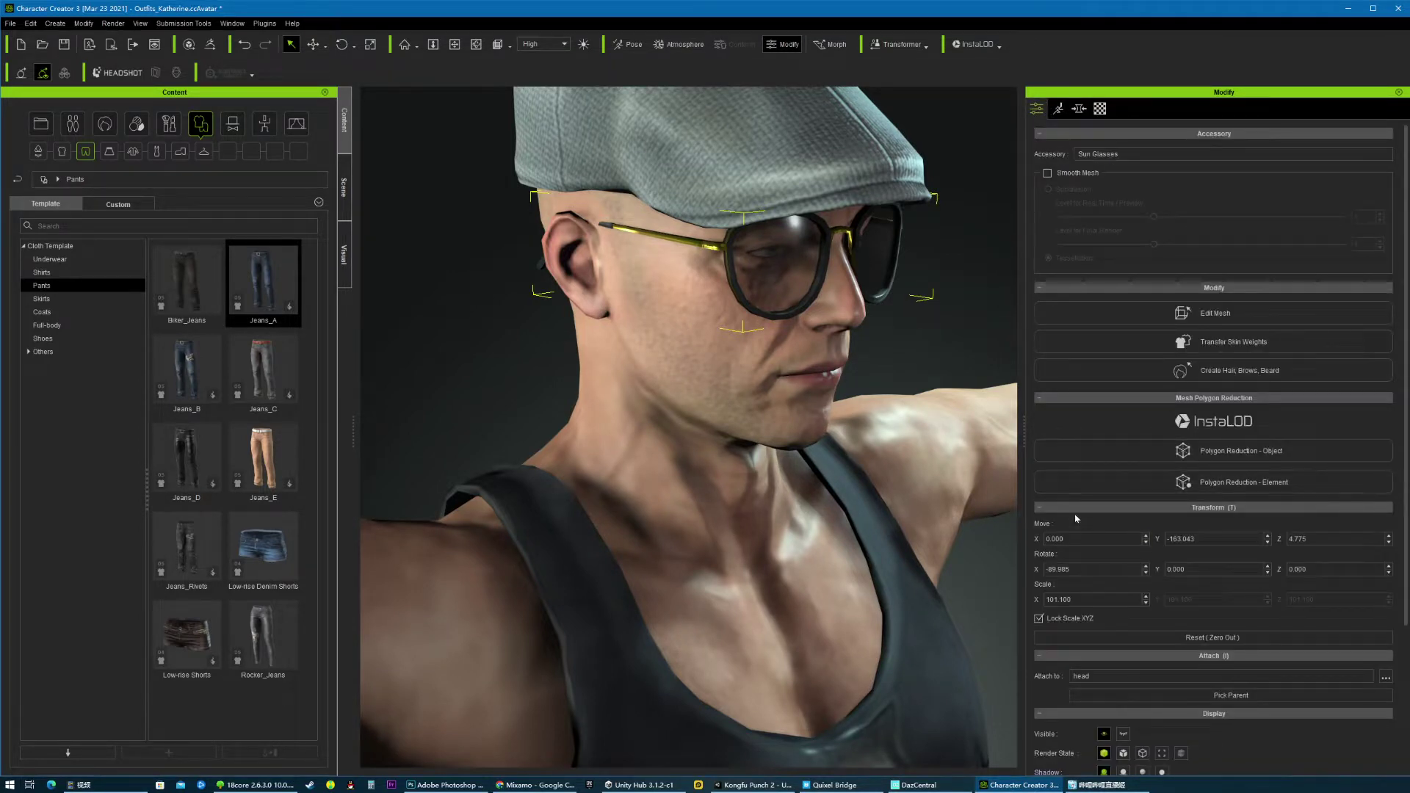
- Try shifting the sunglasses sideways along X, and return their X position to 0
{"action": "left_click", "coordinate": [1146, 535]}
{"action": "left_click", "coordinate": [1146, 536]}
{"action": "left_click", "coordinate": [1146, 535]}
{"action": "left_click", "coordinate": [1145, 535]}
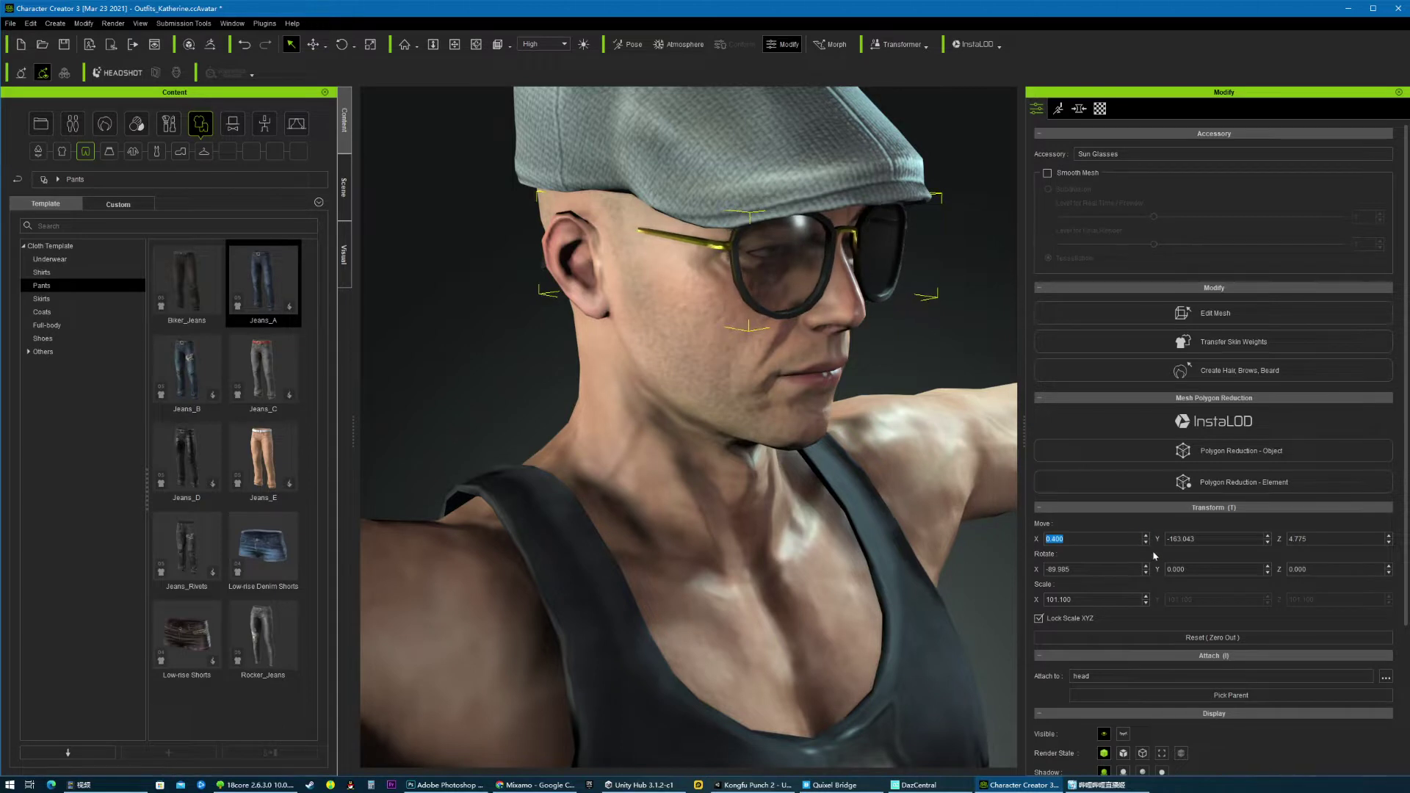
{"action": "middle_click_drag", "start_coordinate": [706, 457], "coordinate": [646, 447]}
{"action": "key", "text": "ctrl+z"}
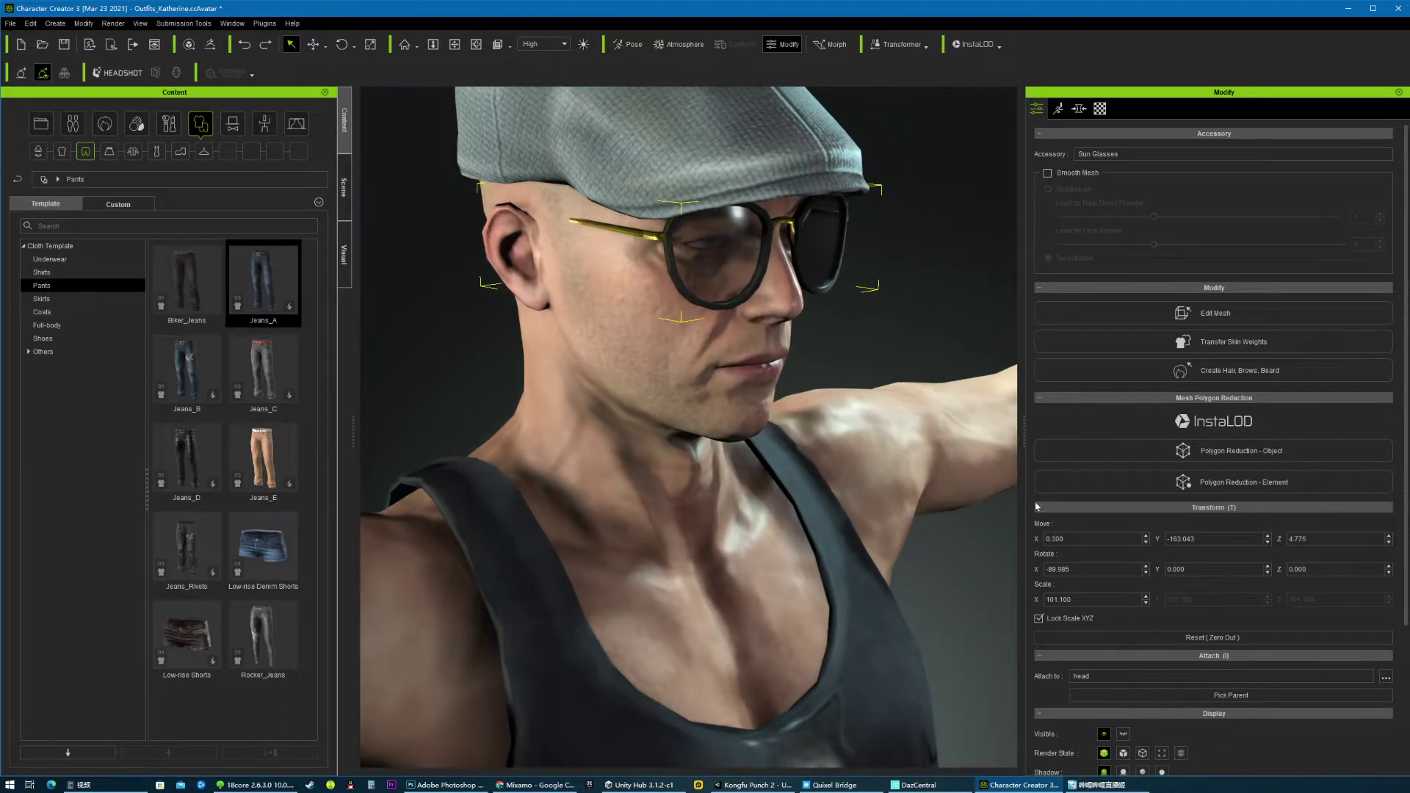
{"action": "left_click", "coordinate": [1146, 542]}
{"action": "left_click", "coordinate": [1146, 542]}
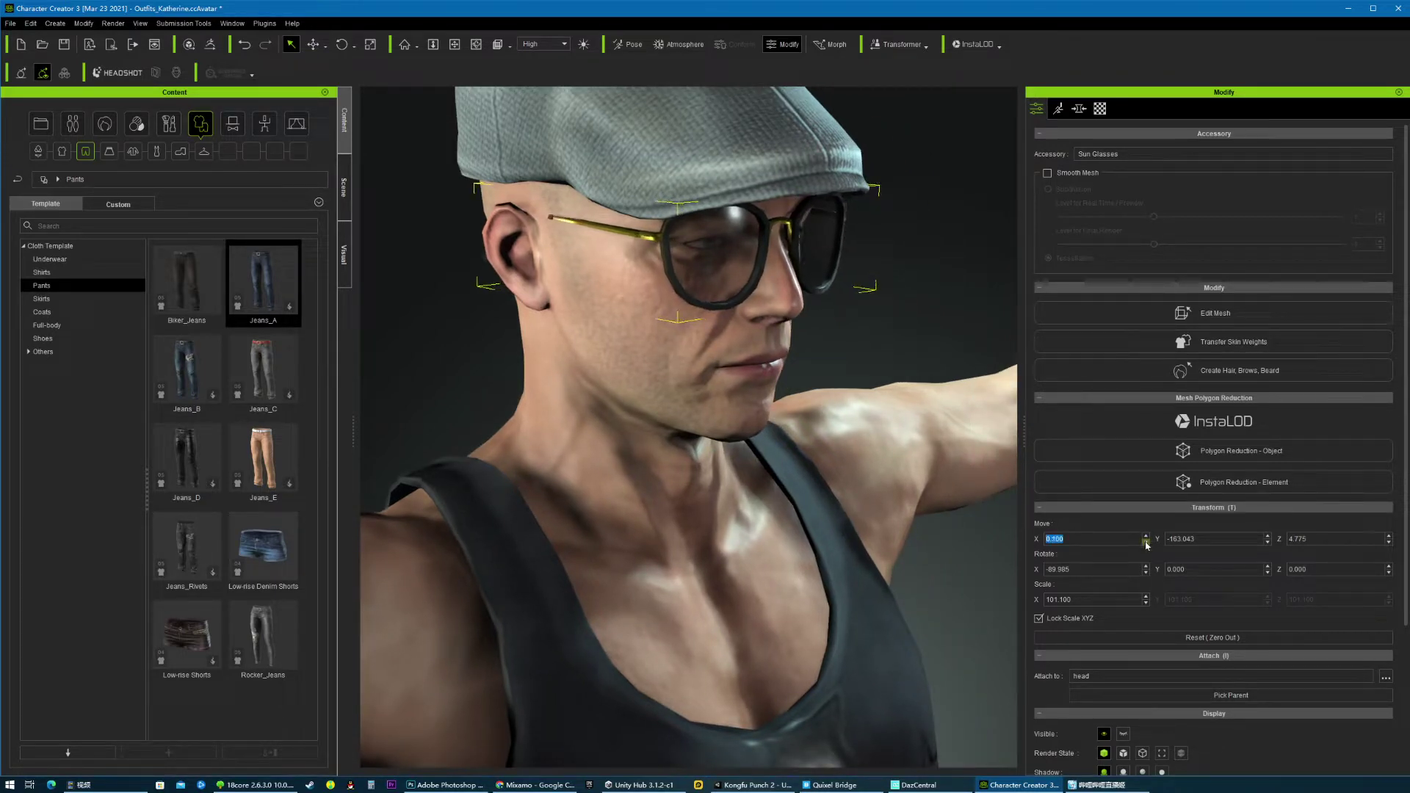
{"action": "left_click", "coordinate": [1147, 545]}
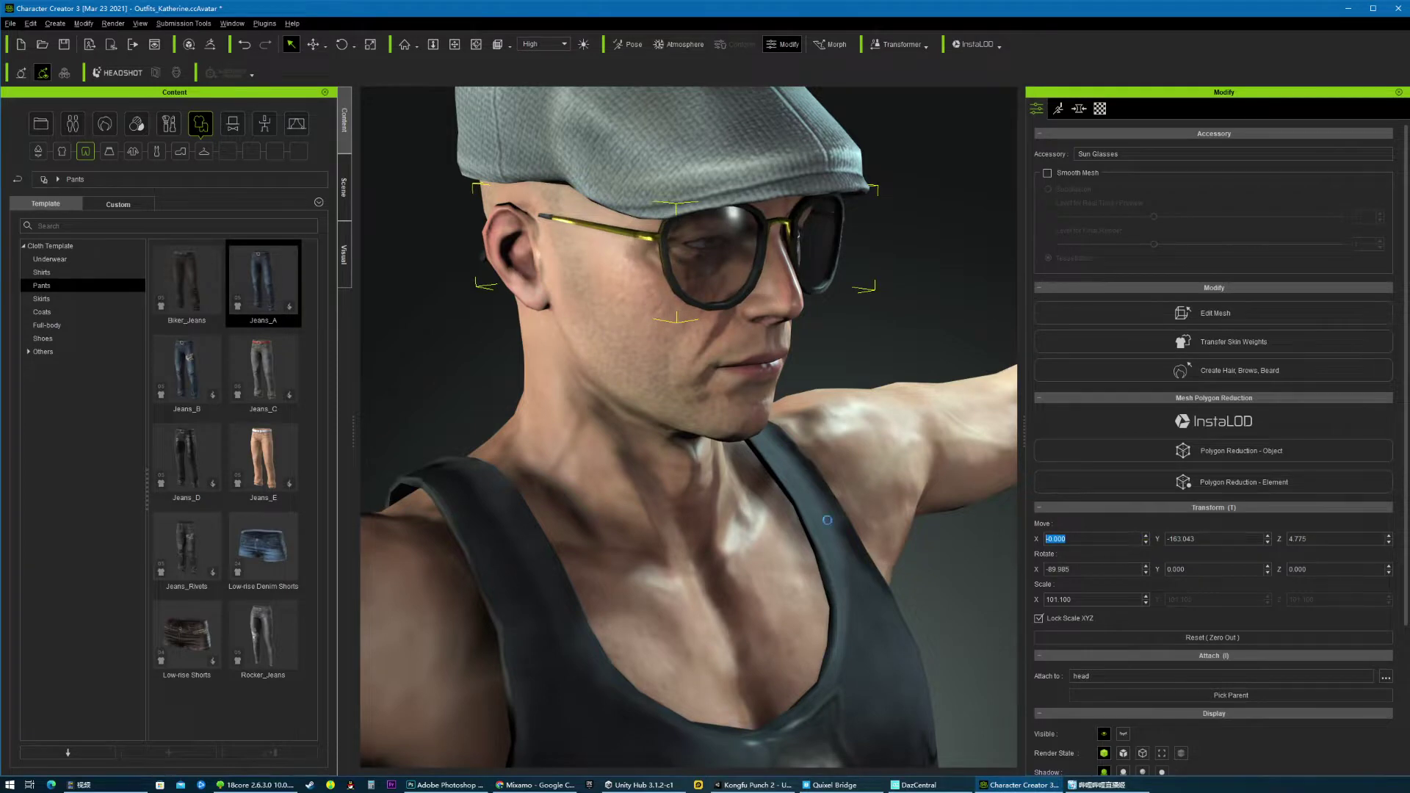
- Enlarge the sunglasses uniformly to a scale of 102.1
{"action": "right_click_drag", "start_coordinate": [827, 519], "coordinate": [1113, 529]}
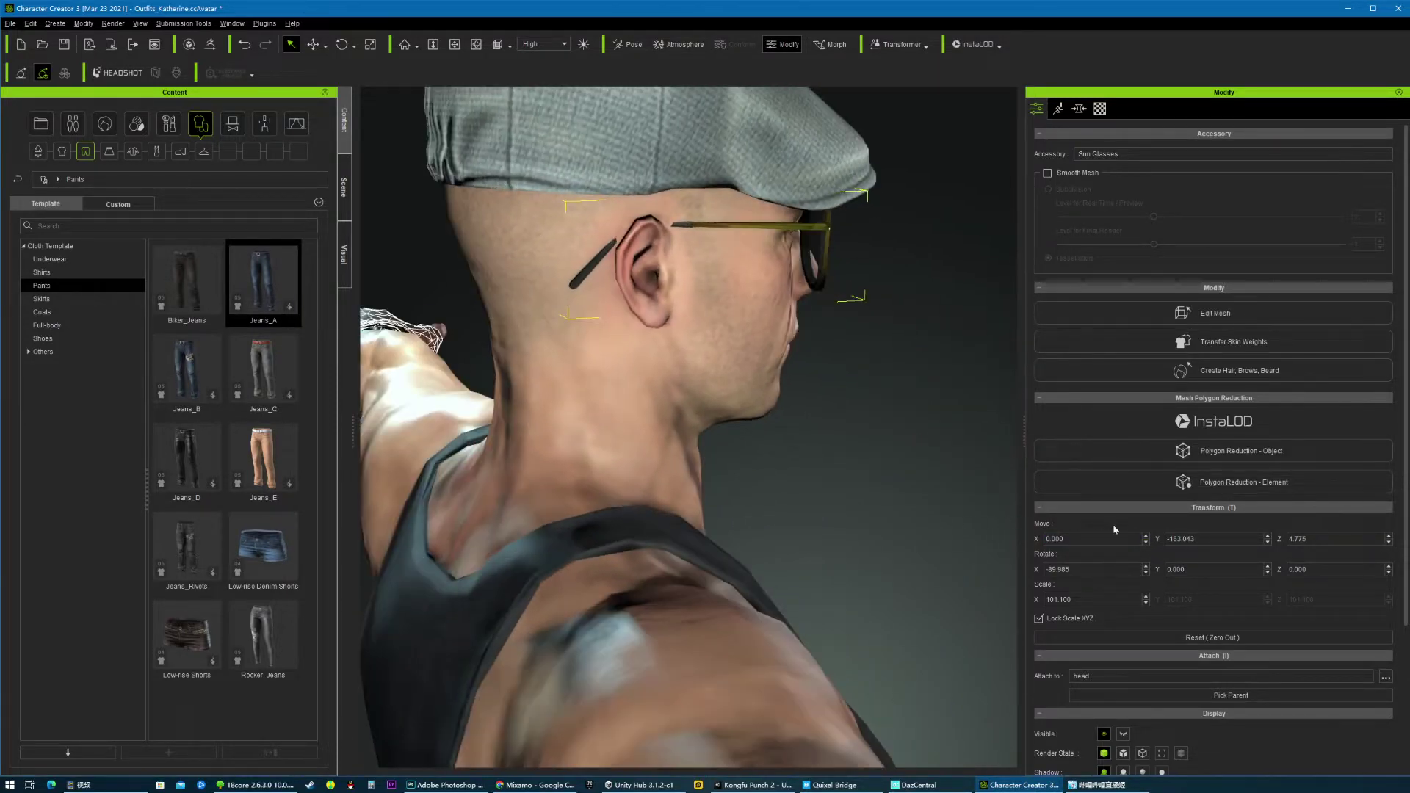
{"action": "left_click_drag", "start_coordinate": [1148, 600], "coordinate": [1147, 597]}
{"action": "right_click_drag", "start_coordinate": [710, 436], "coordinate": [279, 430]}
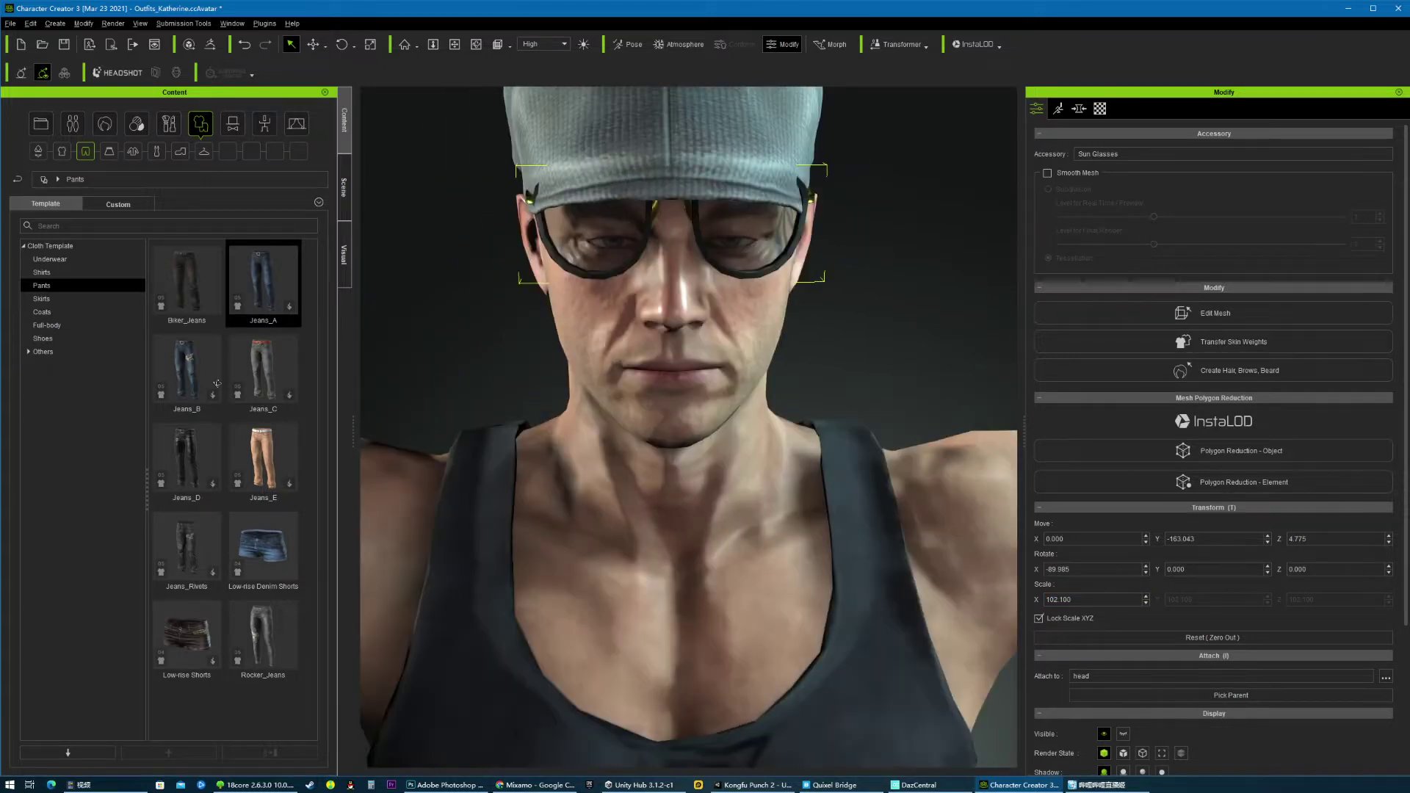
- Set the sunglasses' Y position to -164.443 and check the fit from the side and front
{"action": "left_click_drag", "start_coordinate": [1267, 545], "coordinate": [1268, 546]}
{"action": "mouse_move", "coordinate": [911, 418]}
{"action": "right_mouse_down"}
{"action": "mouse_move", "coordinate": [993, 415]}
{"action": "mouse_move", "coordinate": [922, 409]}
{"action": "right_mouse_up"}
{"action": "left_click", "coordinate": [1268, 536]}
{"action": "left_click", "coordinate": [1267, 536]}
{"action": "left_click", "coordinate": [1268, 536]}
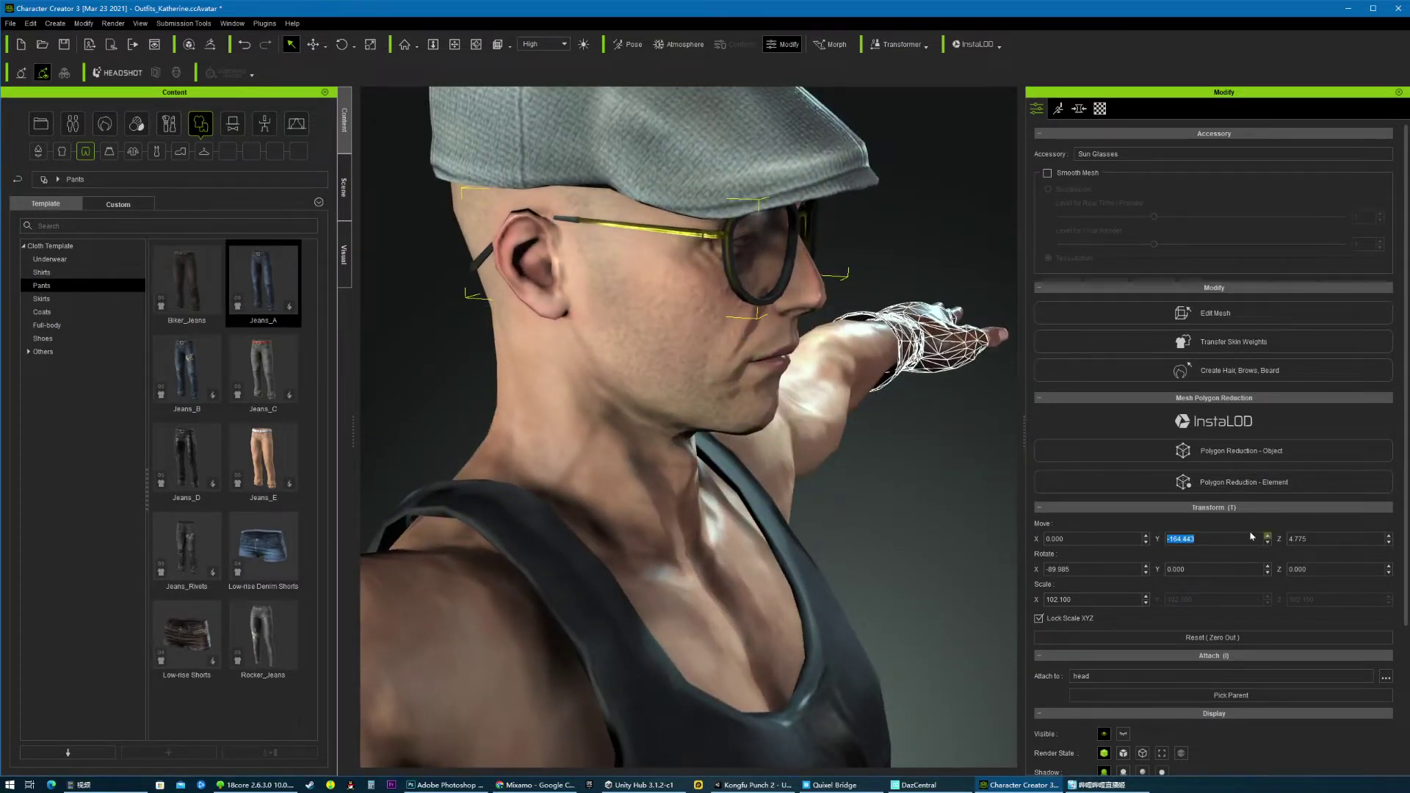
{"action": "right_click_drag", "start_coordinate": [672, 432], "coordinate": [256, 351]}
{"action": "scroll", "coordinate": [689, 412], "scroll_direction": "down", "scroll_amount": 5}
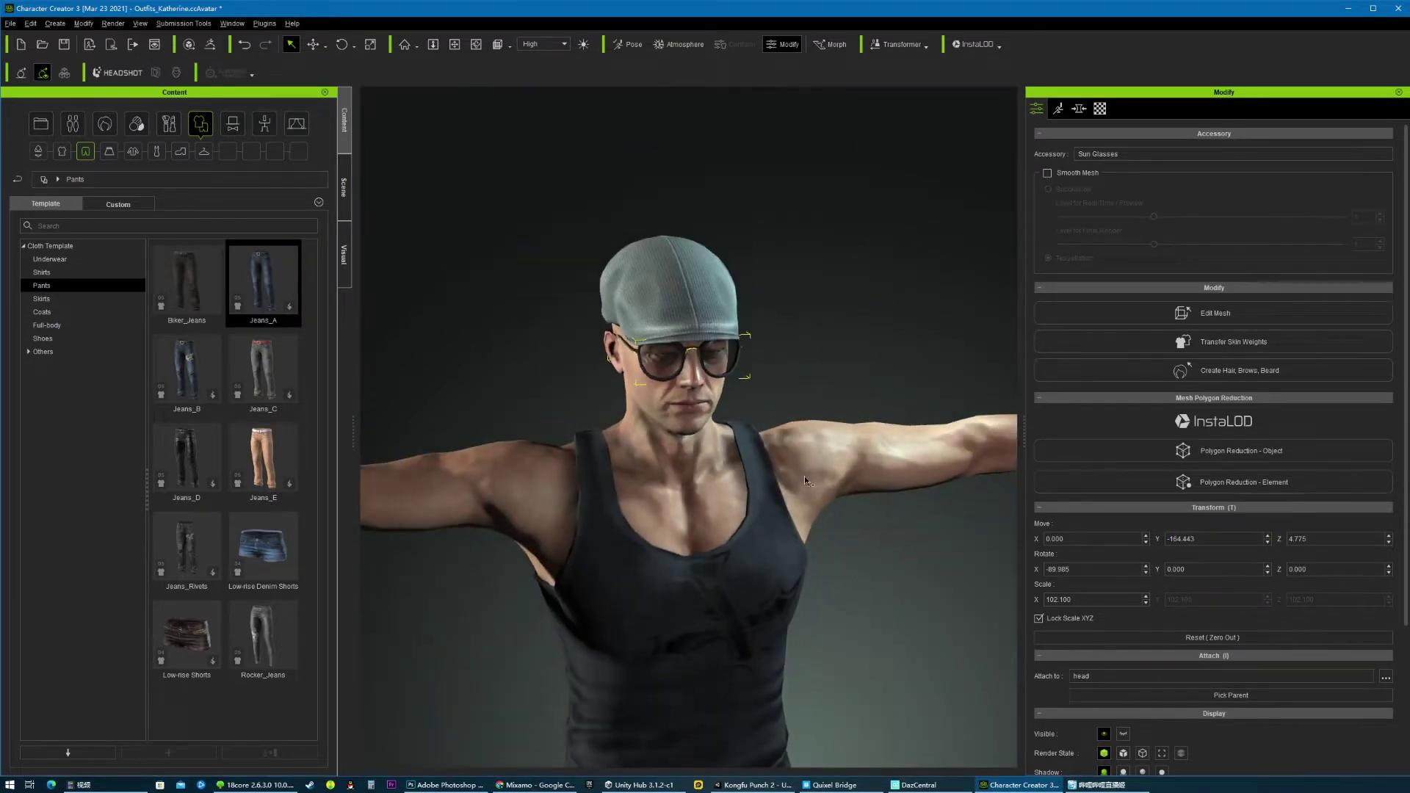
{"action": "right_click_drag", "start_coordinate": [833, 301], "coordinate": [736, 249]}
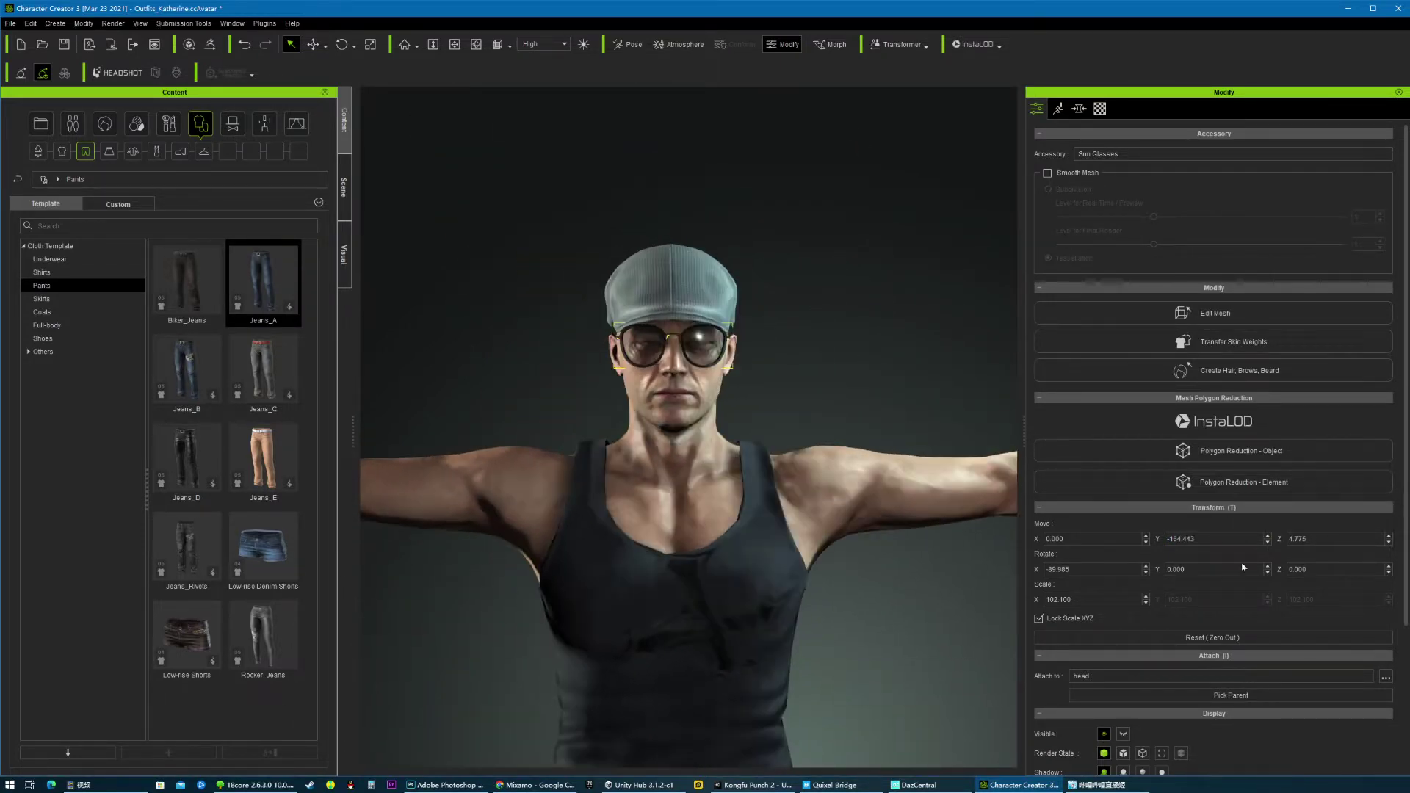
- Shrink the sunglasses uniformly to a scale of 99.9
{"action": "left_click", "coordinate": [1145, 602]}
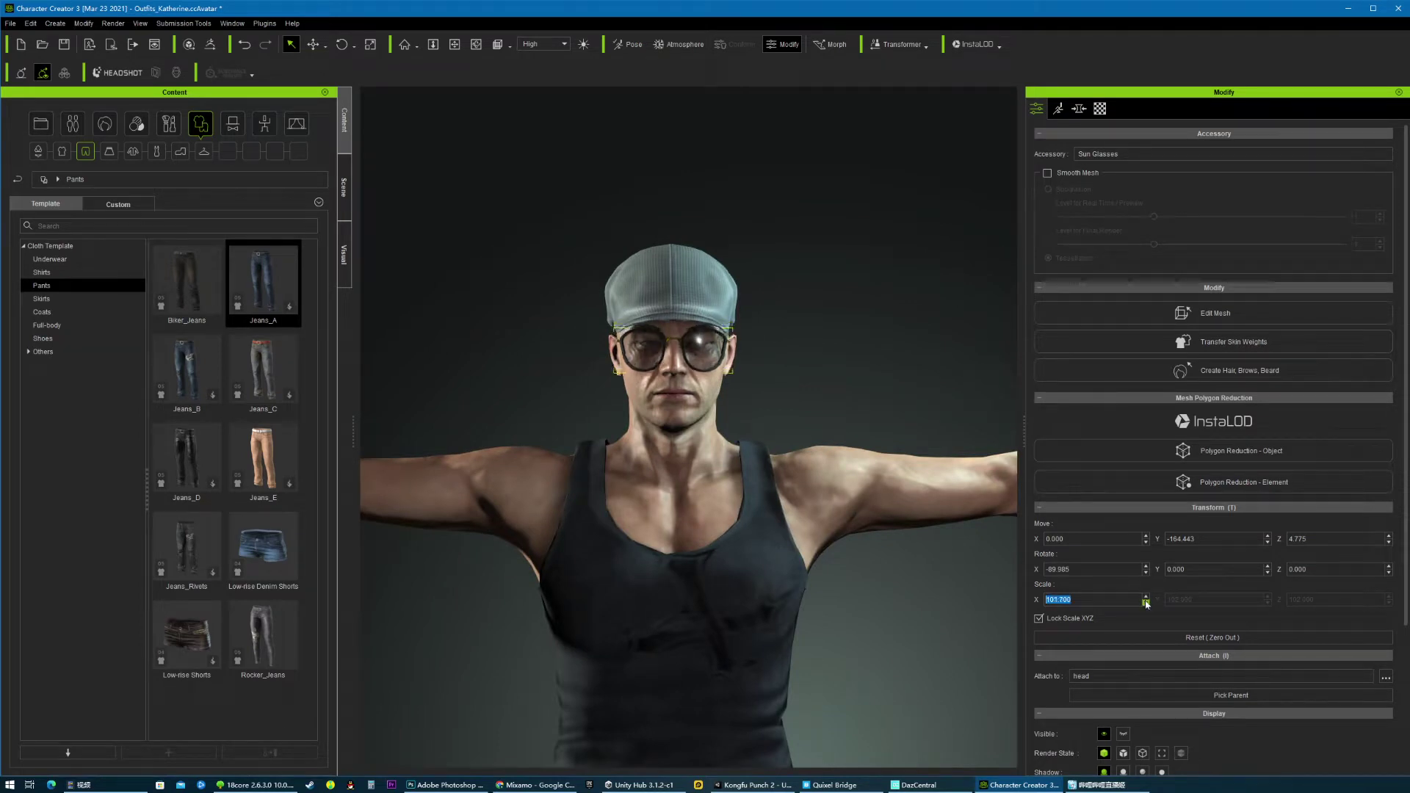
{"action": "left_click", "coordinate": [1146, 602]}
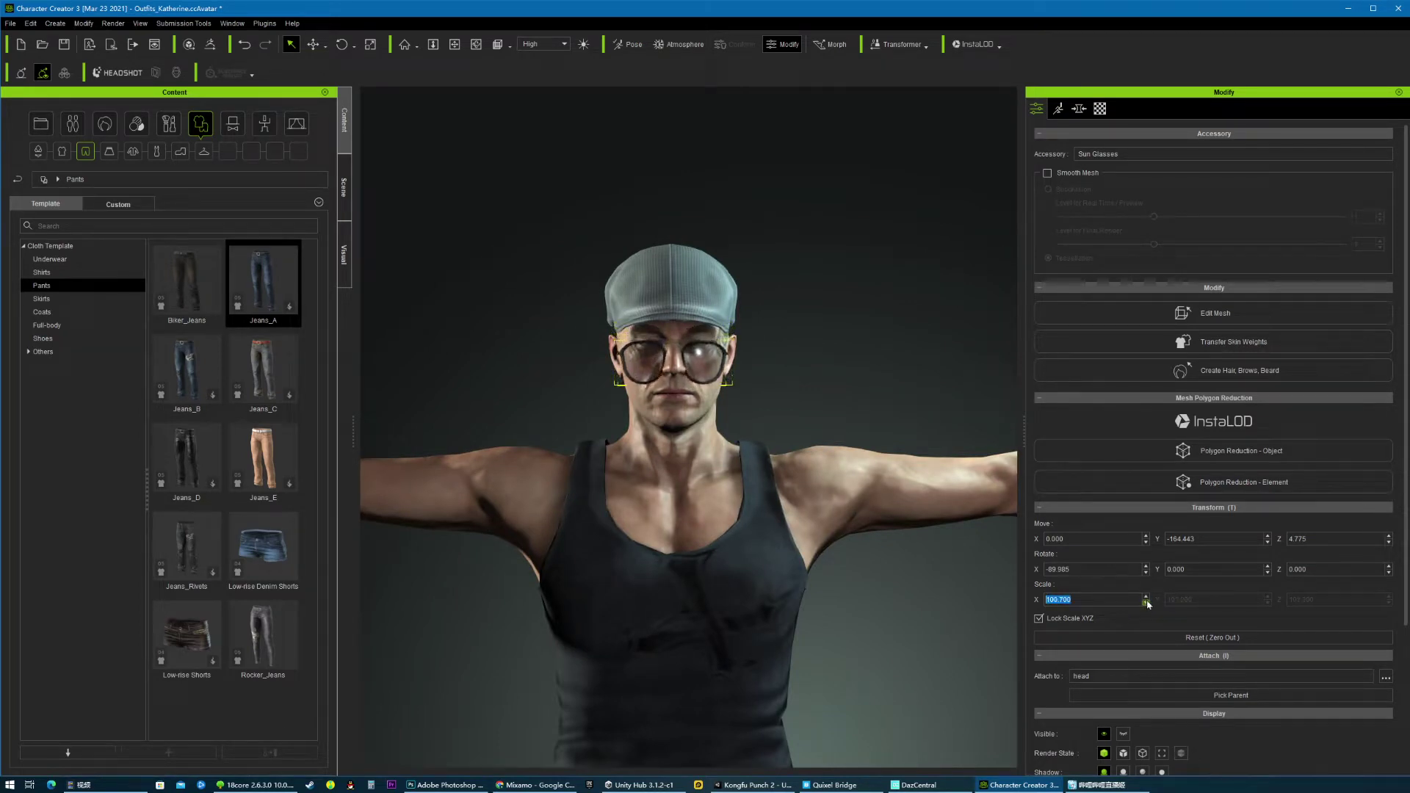
{"action": "left_click", "coordinate": [1145, 602]}
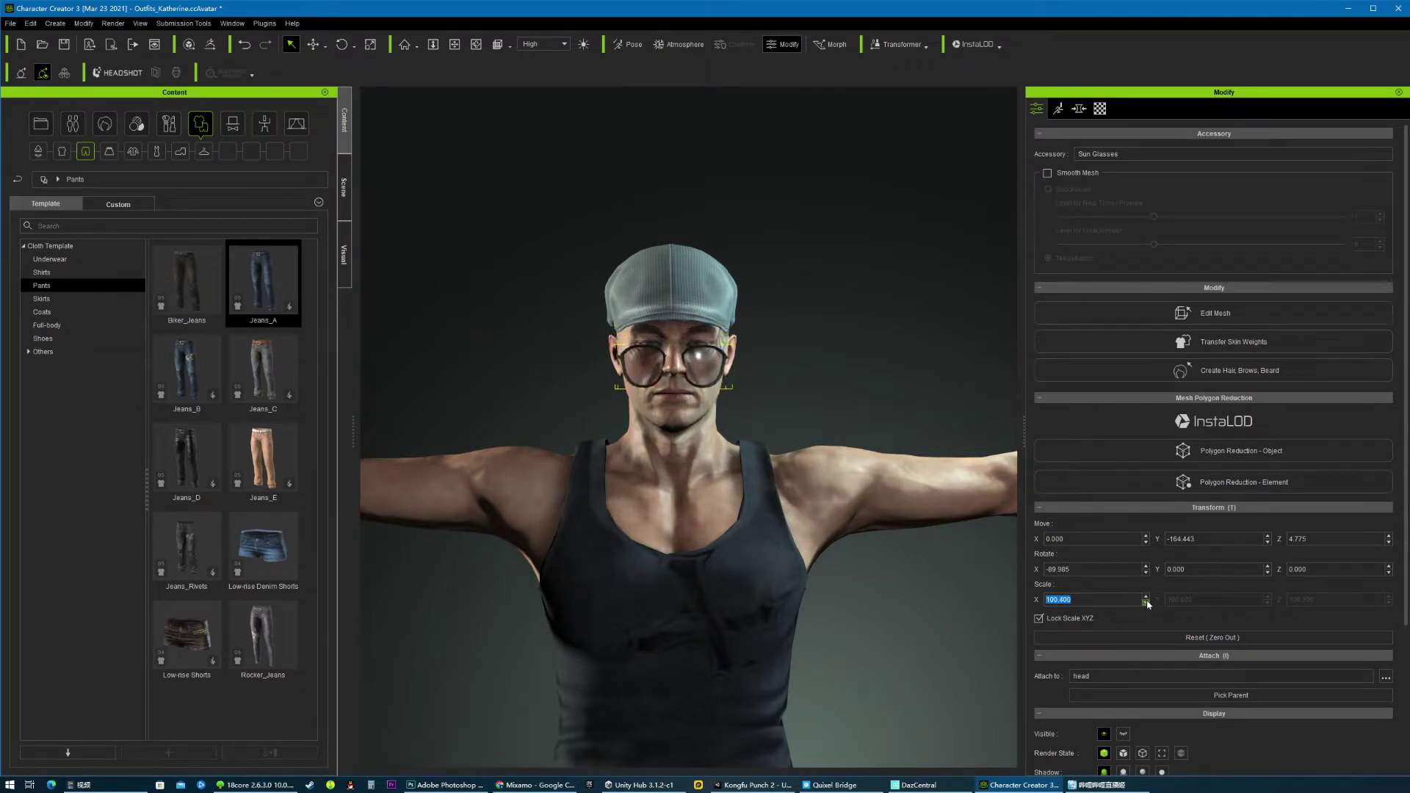
- Set the sunglasses' Y position to -161.043 so they sit on the nose and ears
{"action": "left_click", "coordinate": [1267, 535]}
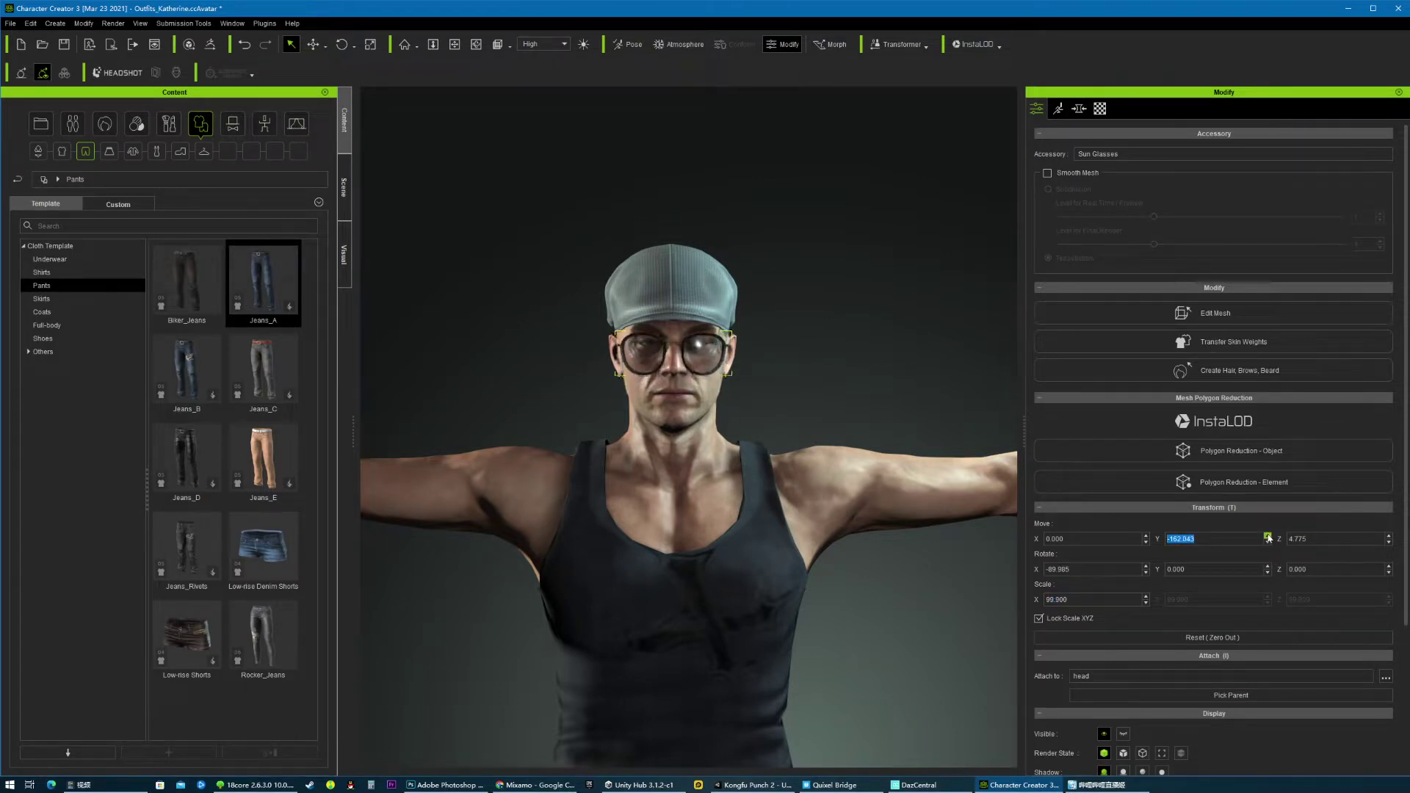
{"action": "left_click", "coordinate": [1268, 536]}
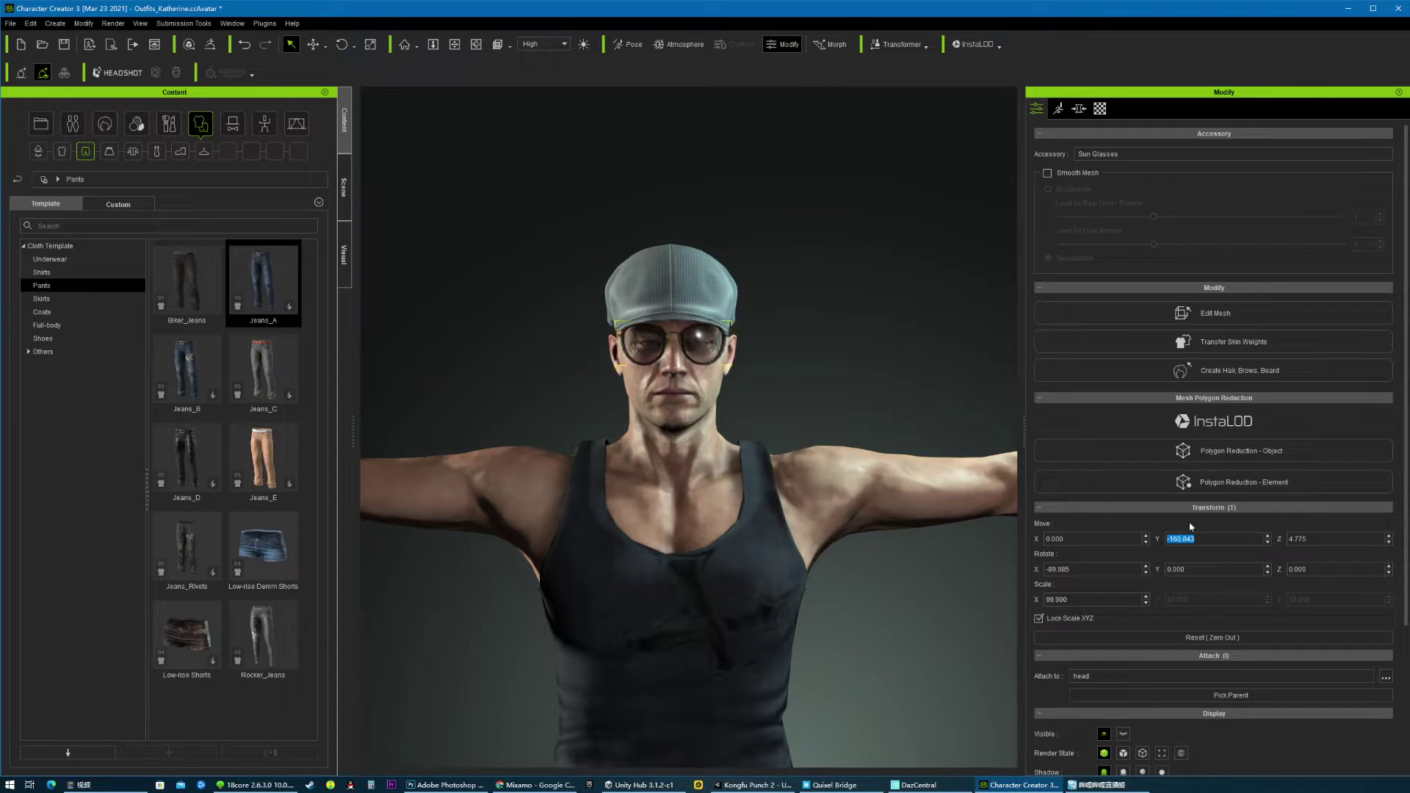
{"action": "right_click_drag", "start_coordinate": [749, 417], "coordinate": [988, 441]}
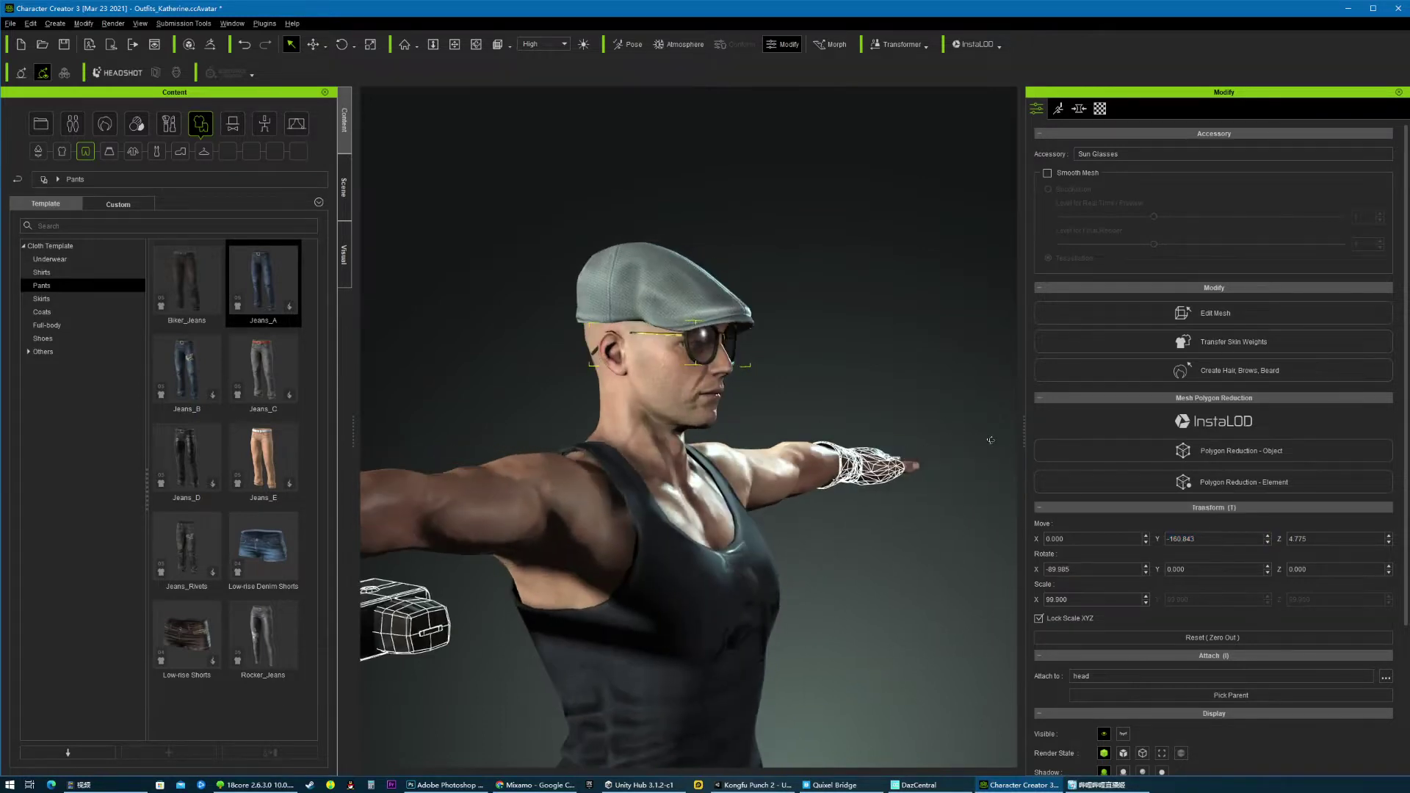
{"action": "left_click", "coordinate": [1268, 542]}
{"action": "right_click_drag", "start_coordinate": [756, 409], "coordinate": [737, 481]}
{"action": "scroll", "coordinate": [736, 485], "scroll_direction": "down", "scroll_amount": 3}
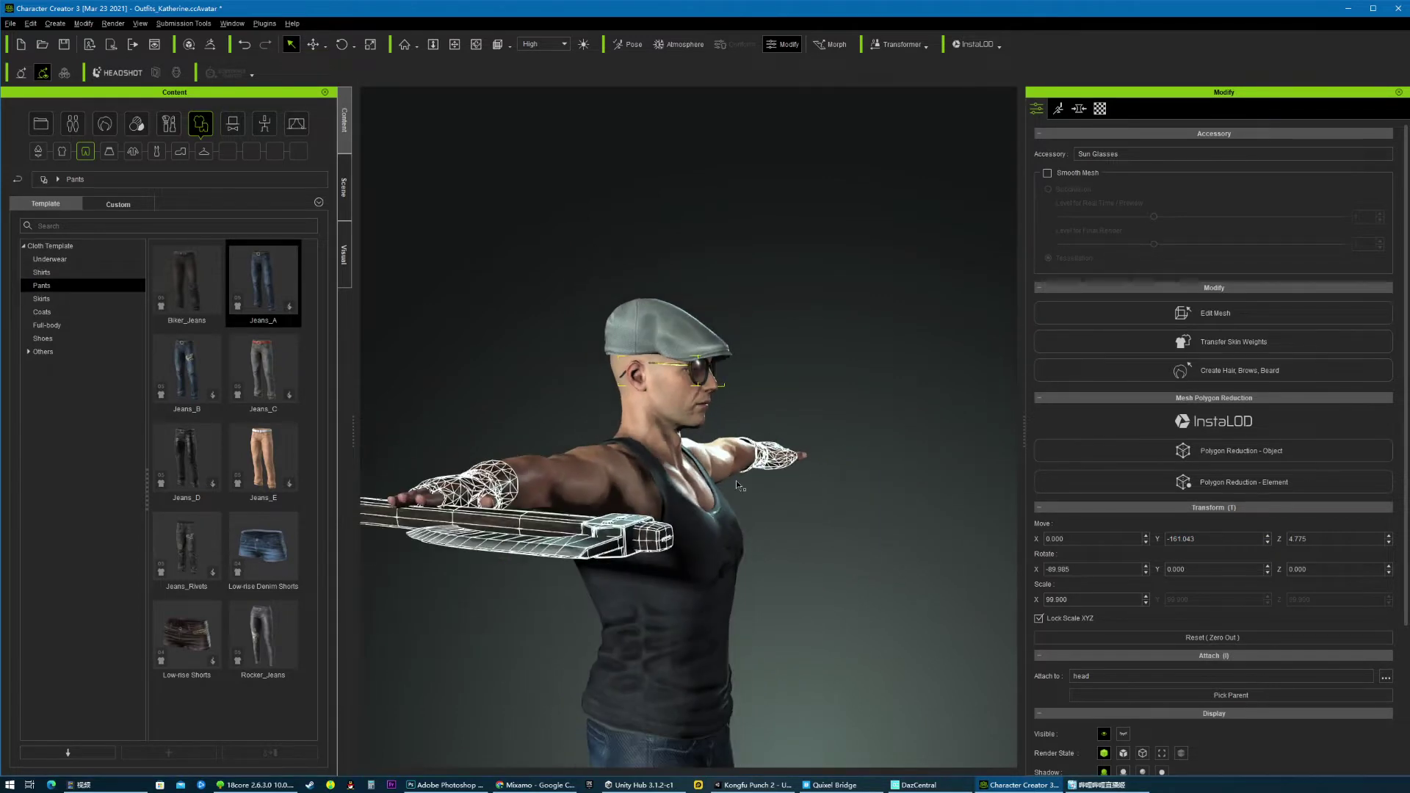
- Select the whole avatar and show the wireframe over its body mesh
{"action": "middle_click_drag", "start_coordinate": [790, 396], "coordinate": [805, 277]}
{"action": "right_click_drag", "start_coordinate": [872, 343], "coordinate": [779, 287]}
{"action": "right_click_drag", "start_coordinate": [798, 220], "coordinate": [781, 456]}
{"action": "middle_click_drag", "start_coordinate": [838, 556], "coordinate": [850, 311]}
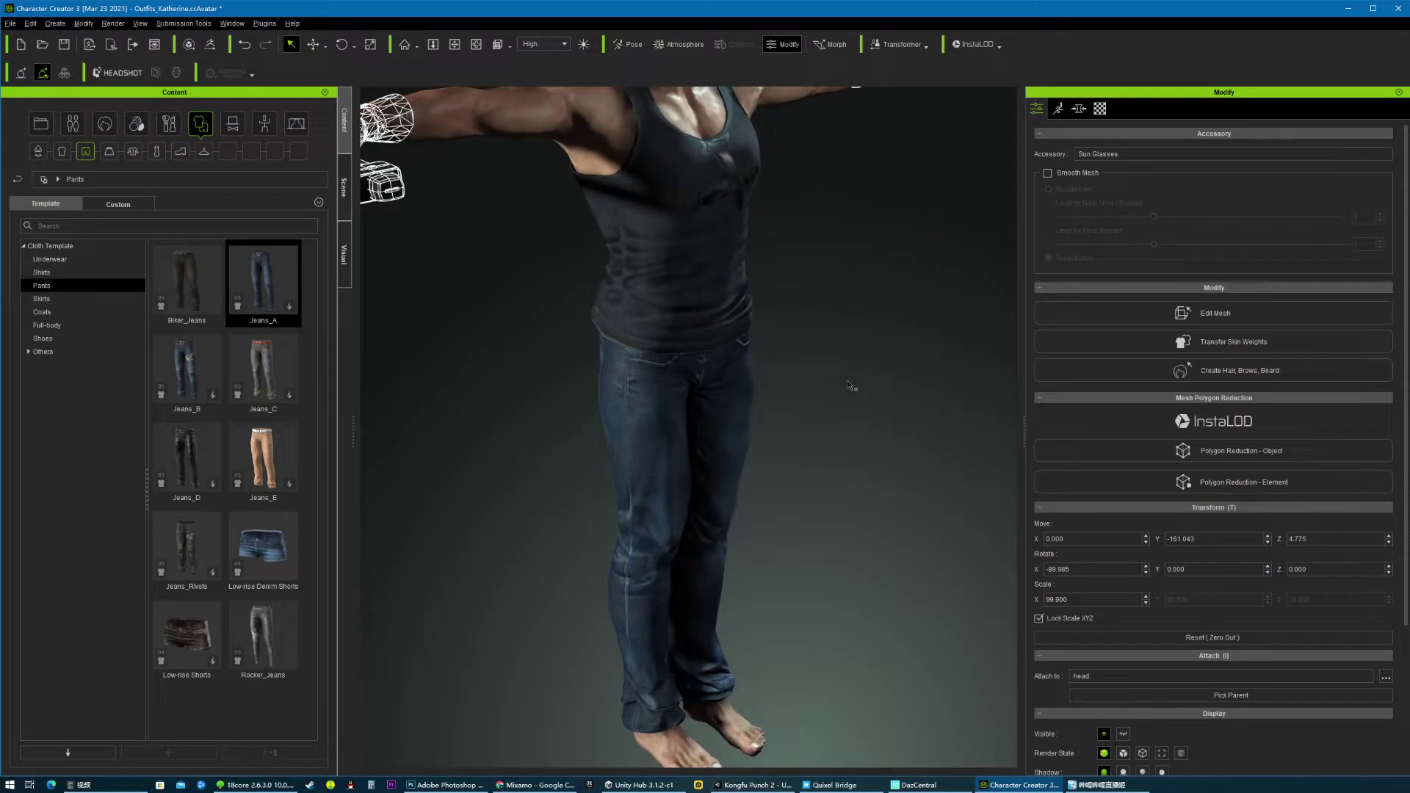
{"action": "left_click", "coordinate": [771, 311]}
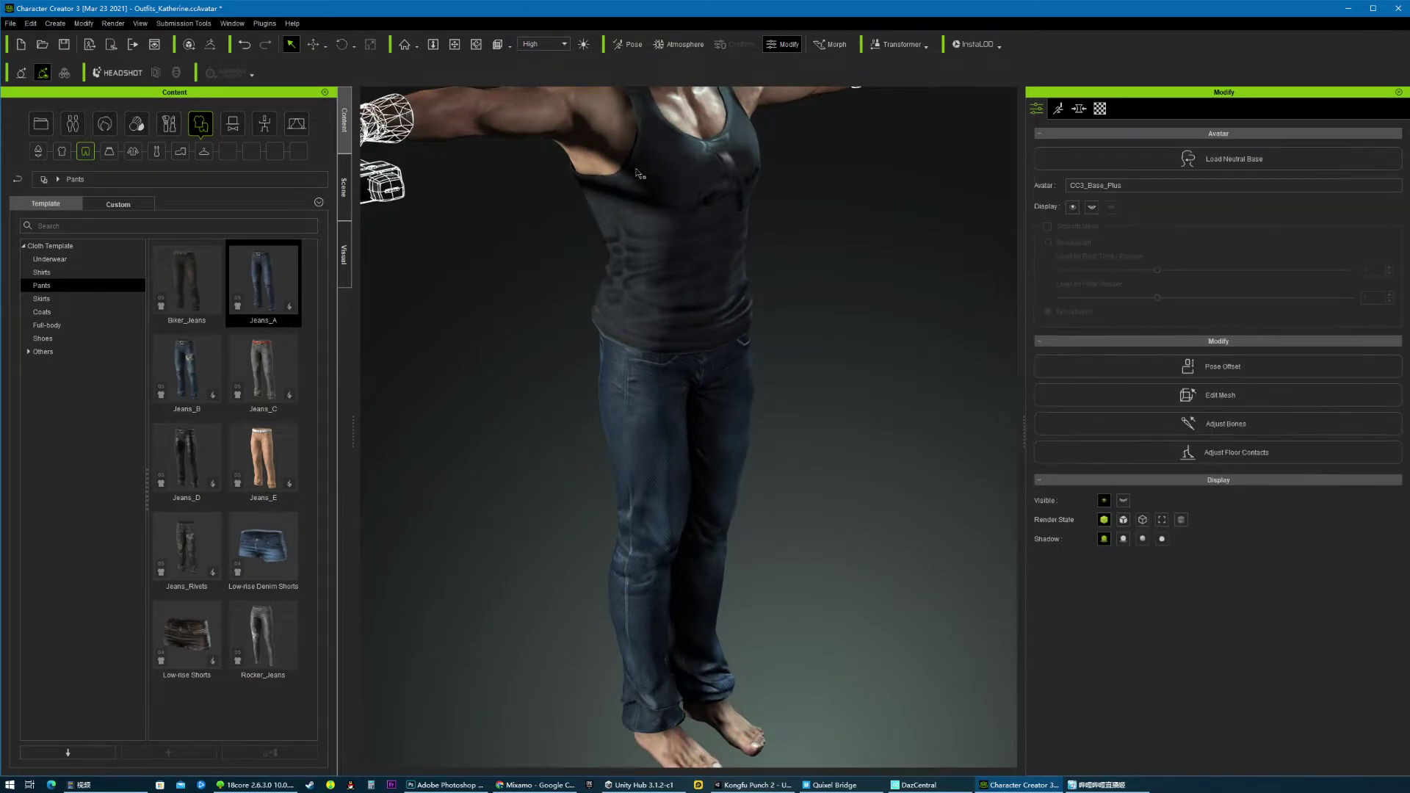
{"action": "scroll", "coordinate": [591, 147], "scroll_direction": "down", "scroll_amount": 5}
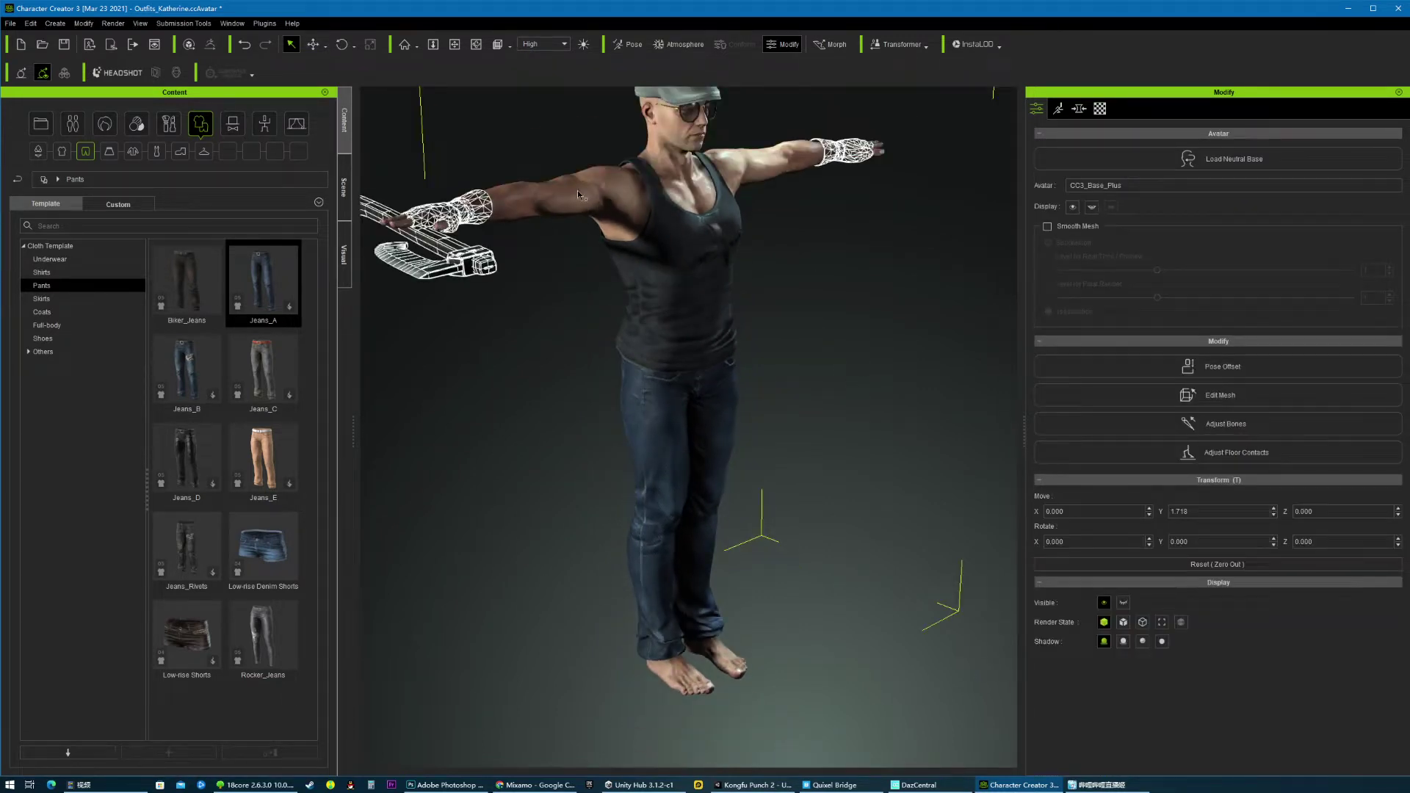
{"action": "right_click_drag", "start_coordinate": [595, 242], "coordinate": [652, 258]}
{"action": "right_click_drag", "start_coordinate": [771, 317], "coordinate": [636, 319]}
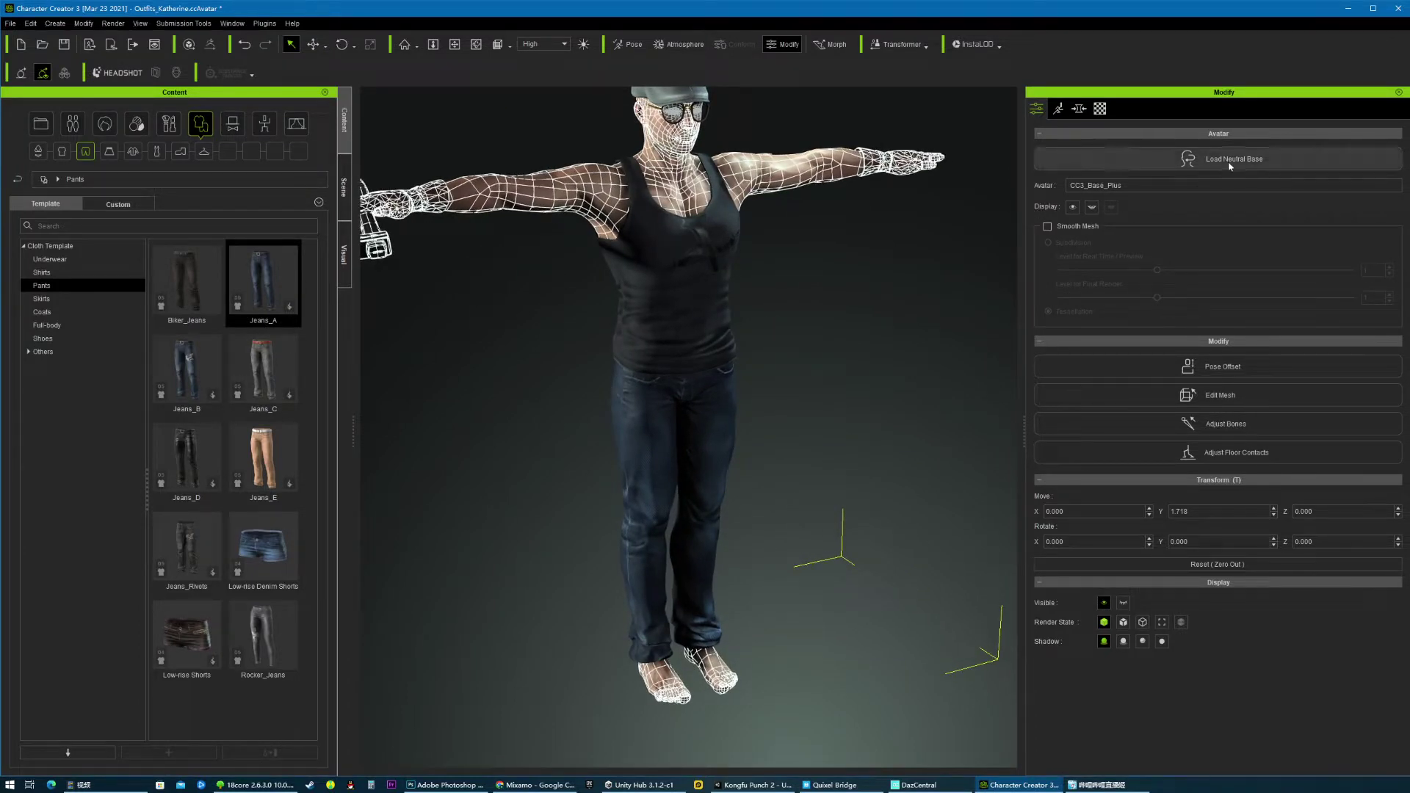
{"action": "right_click_drag", "start_coordinate": [765, 462], "coordinate": [870, 482]}
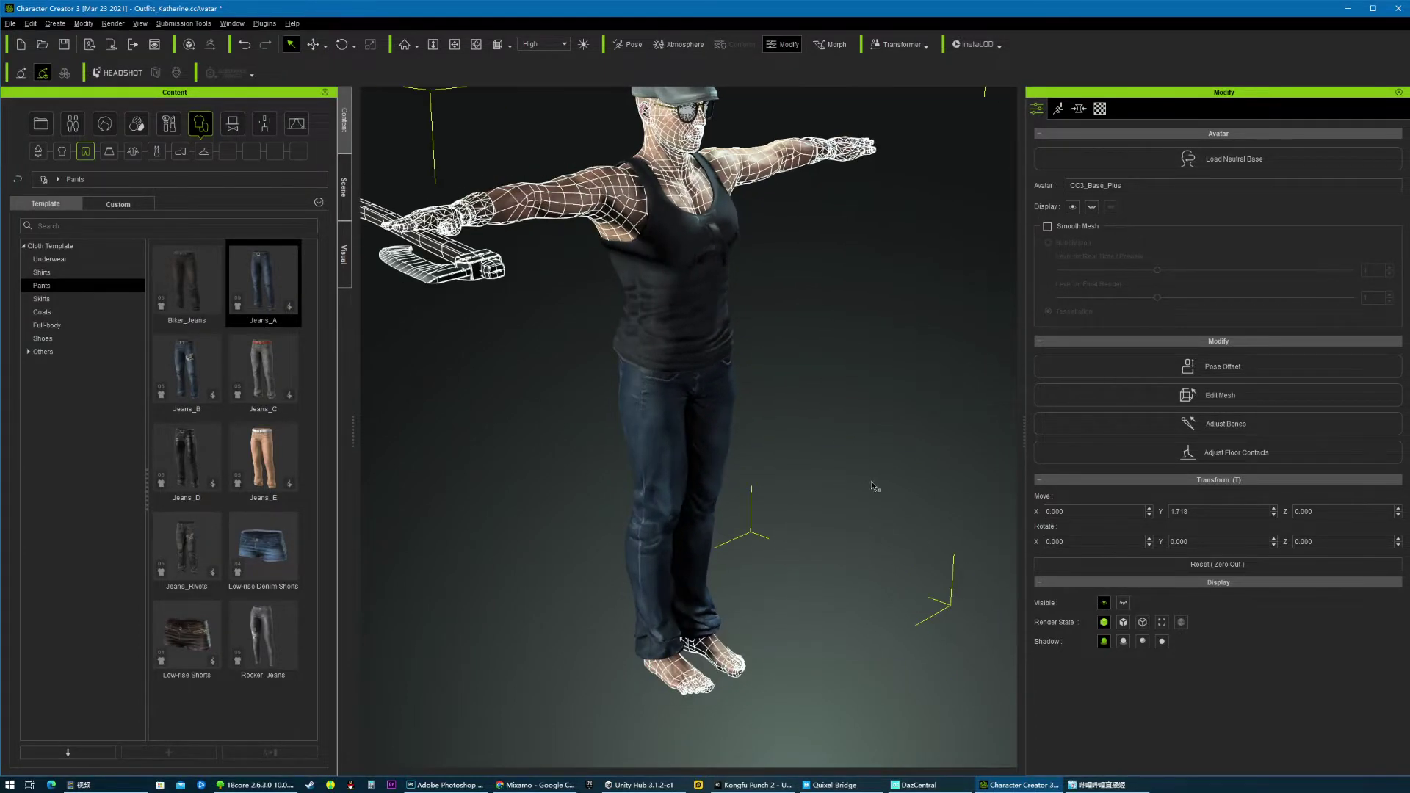
- Show the jeans' wireframe and reduce their polygons to 30 percent, baking the texture at size 512
{"action": "left_click", "coordinate": [656, 448]}
{"action": "right_click_drag", "start_coordinate": [661, 449], "coordinate": [812, 473]}
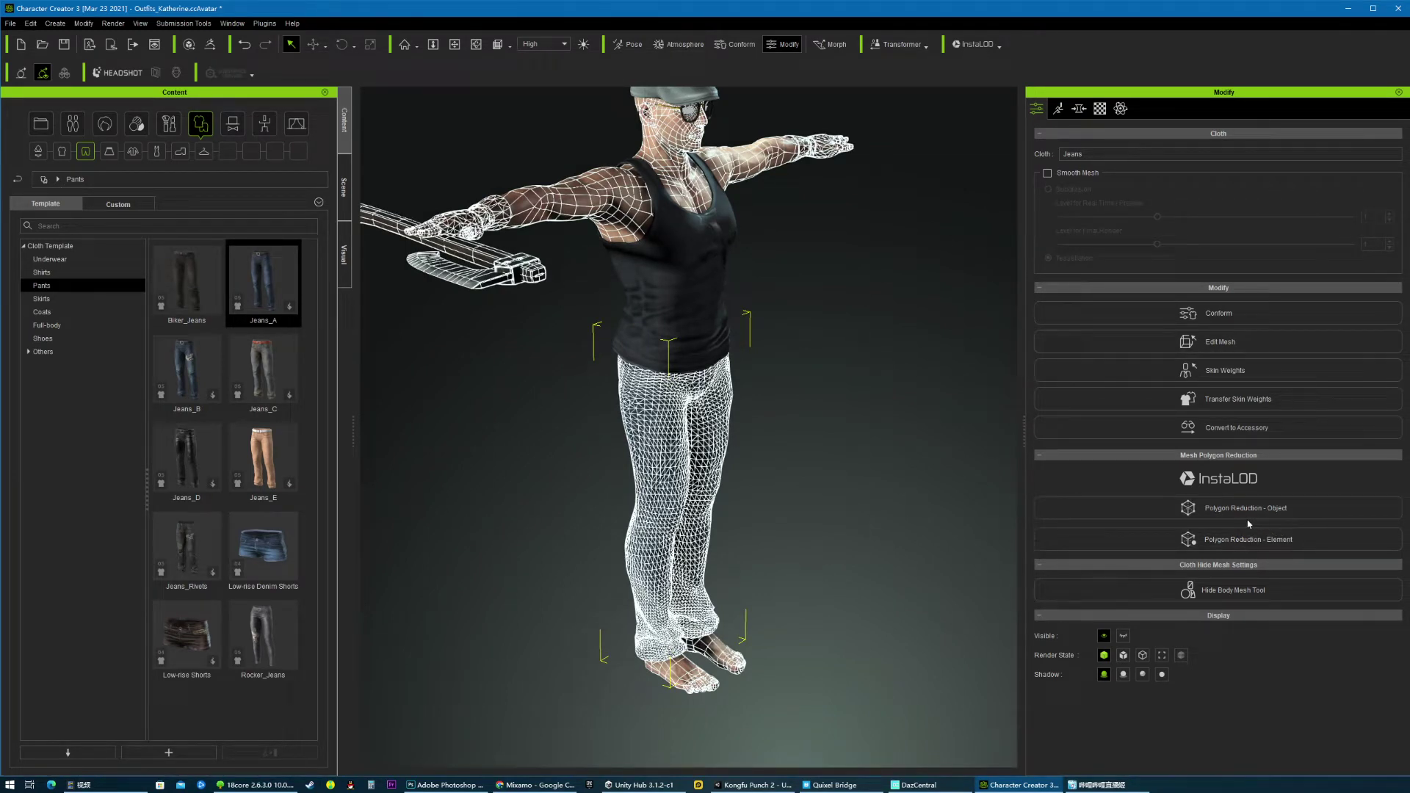
{"action": "left_click", "coordinate": [1203, 511]}
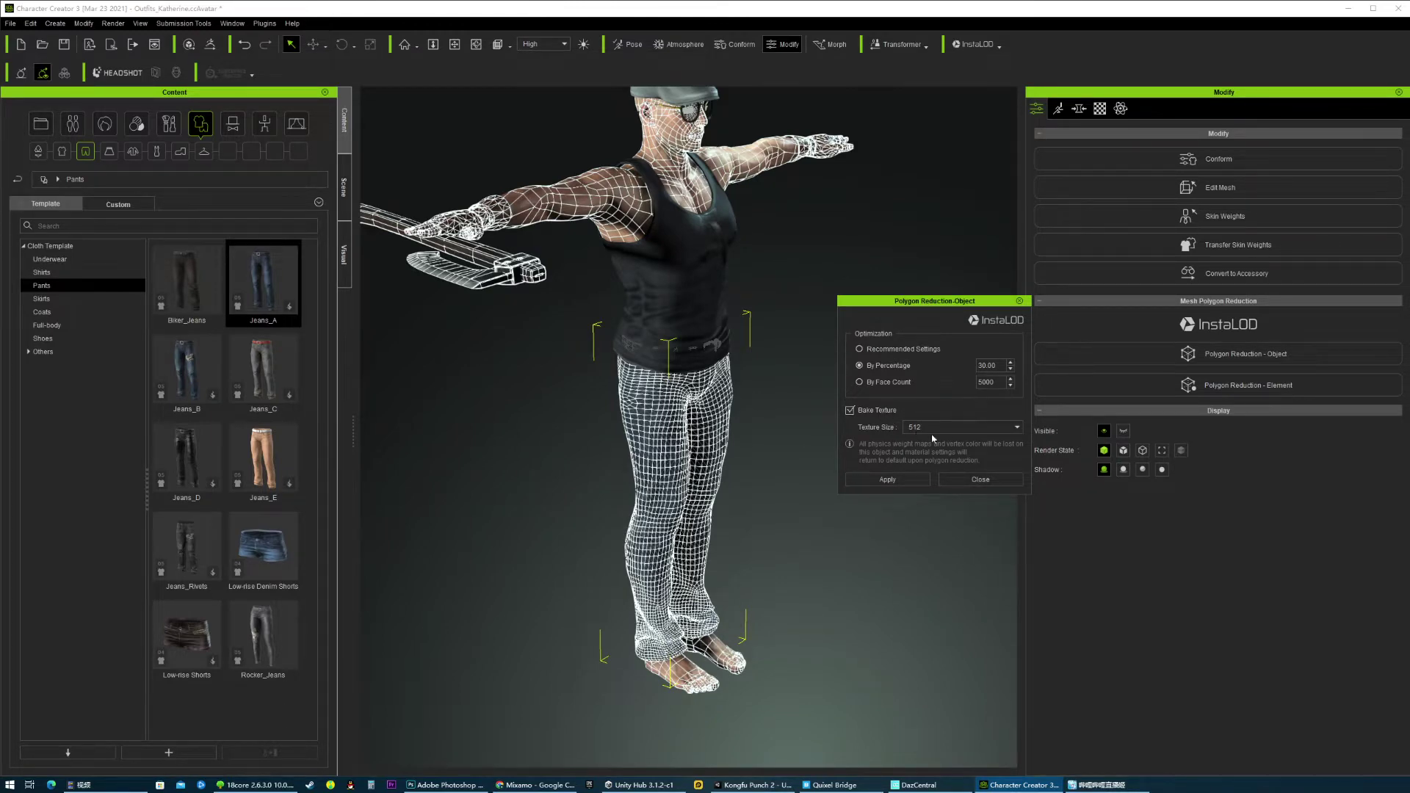
{"action": "middle_click_drag", "start_coordinate": [675, 438], "coordinate": [716, 434]}
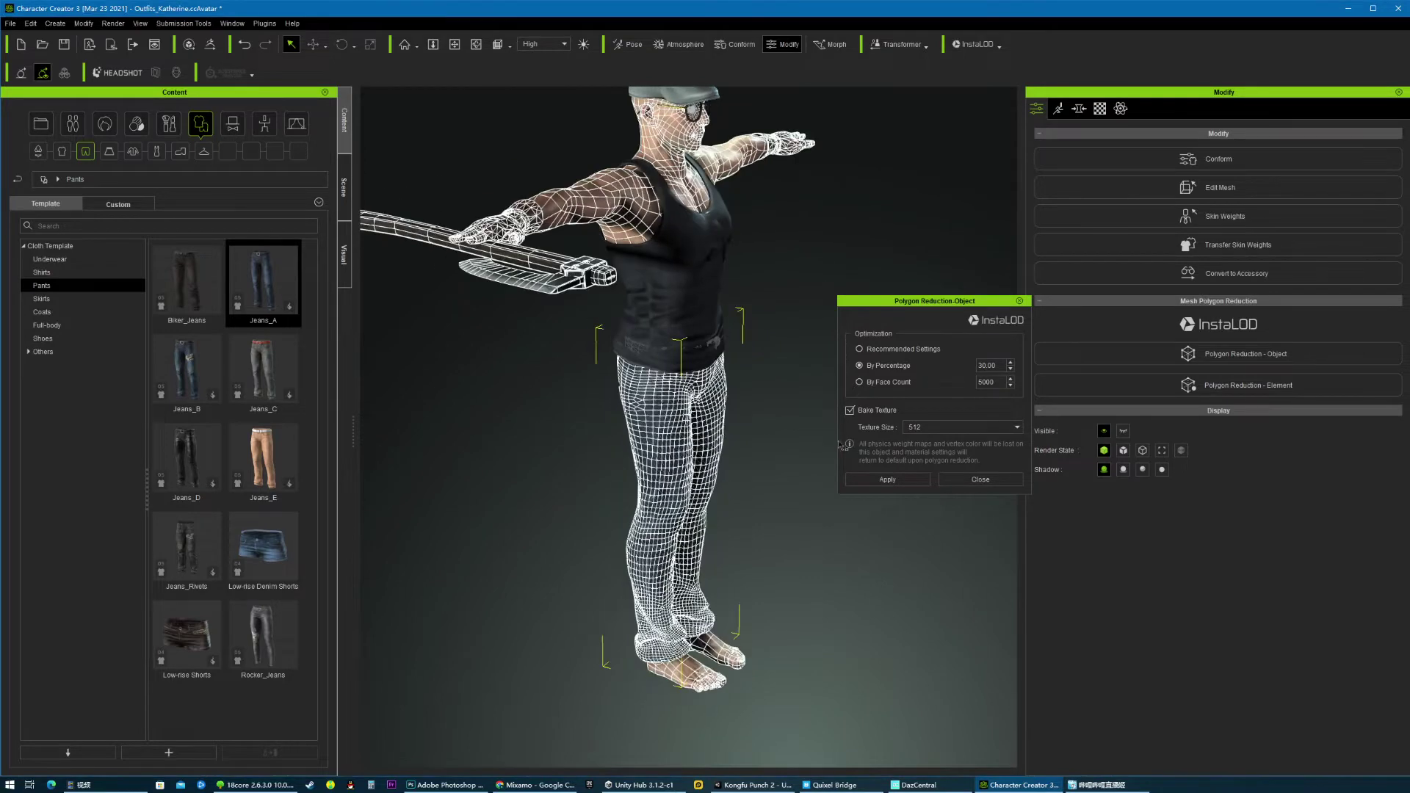
{"action": "left_click", "coordinate": [908, 476]}
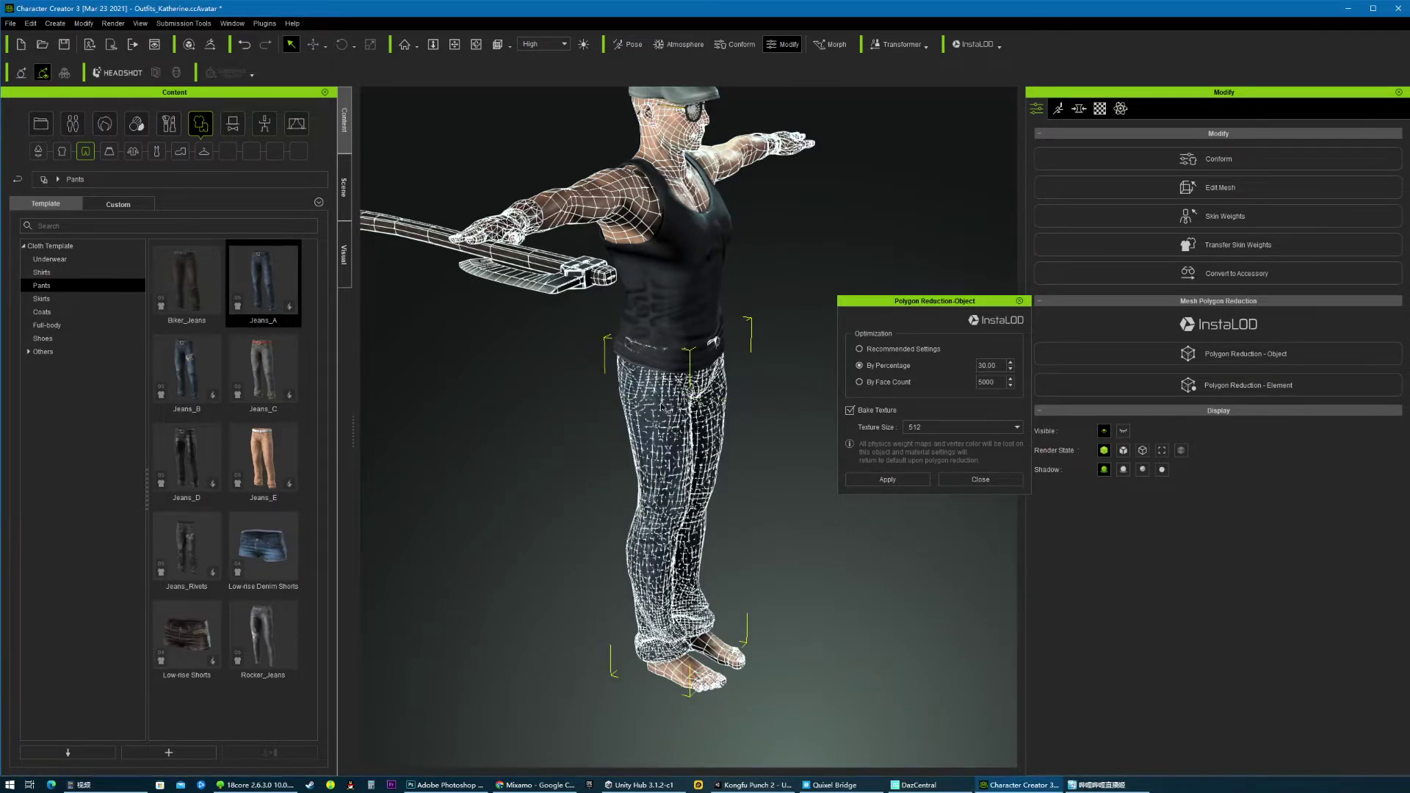
{"action": "mouse_move", "coordinate": [755, 463]}
{"action": "right_mouse_down"}
{"action": "mouse_move", "coordinate": [684, 467]}
{"action": "mouse_move", "coordinate": [764, 467]}
{"action": "right_mouse_up"}
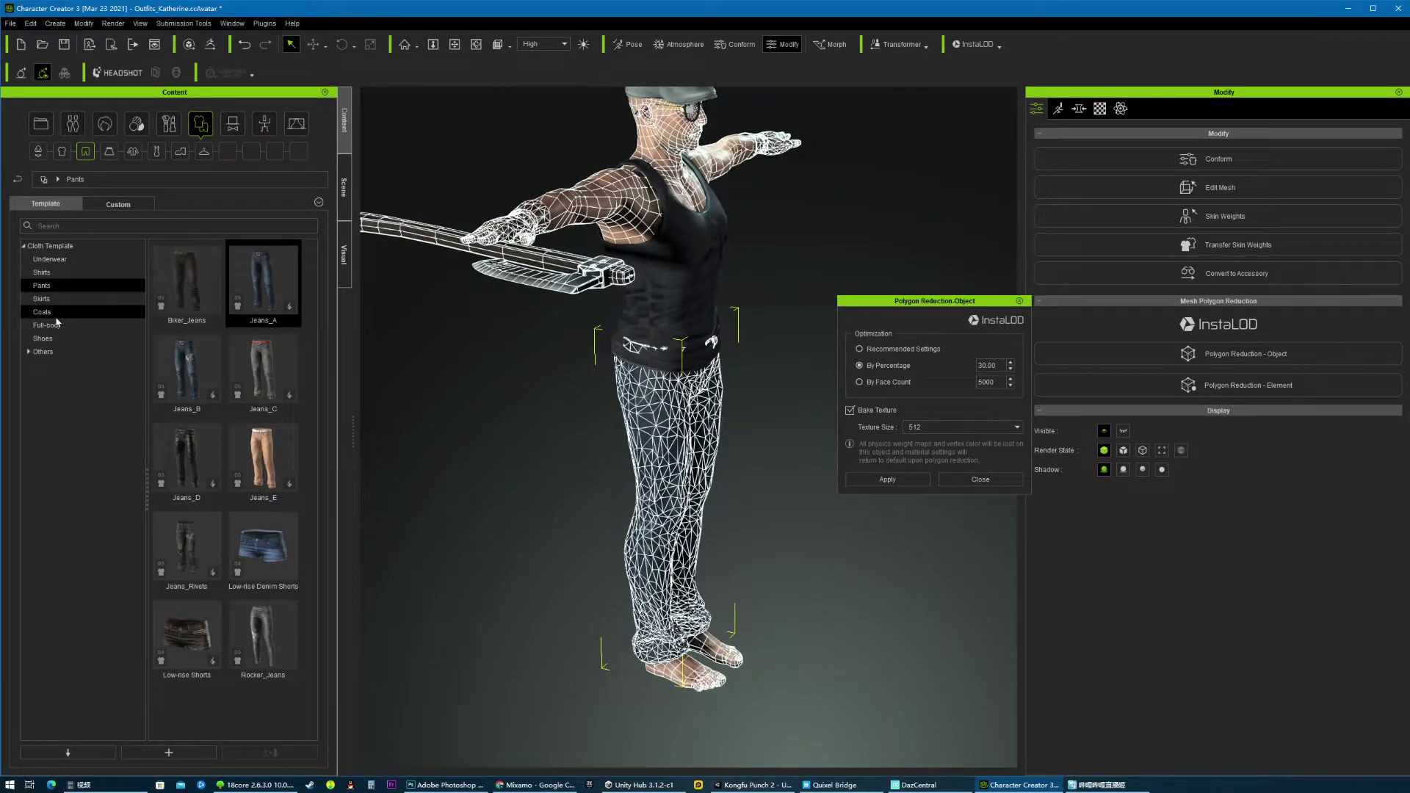
- Put the Boots_B shoes on the character and show the wireframe on them
{"action": "left_click", "coordinate": [54, 337]}
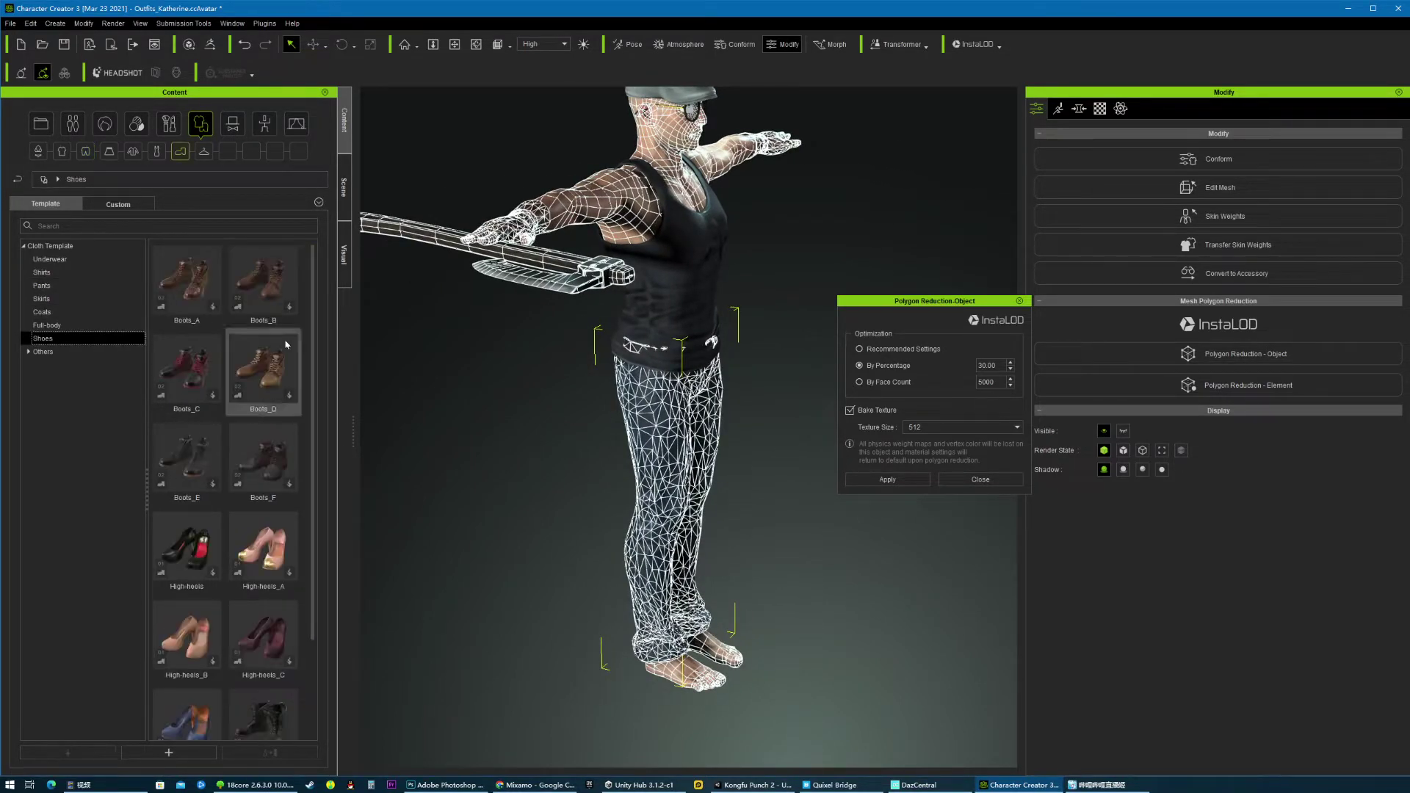
{"action": "double_click", "coordinate": [278, 290]}
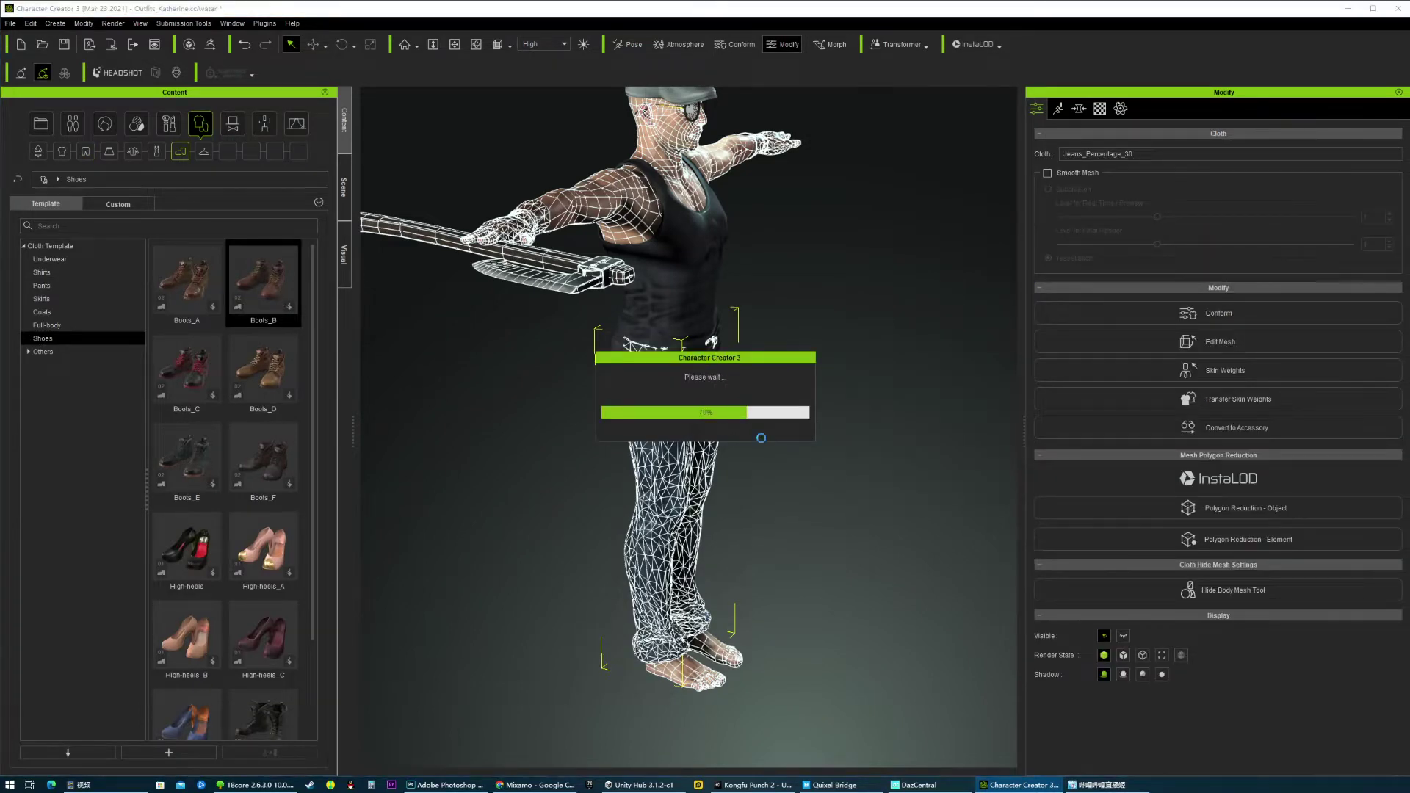
{"action": "right_click_drag", "start_coordinate": [757, 476], "coordinate": [727, 503]}
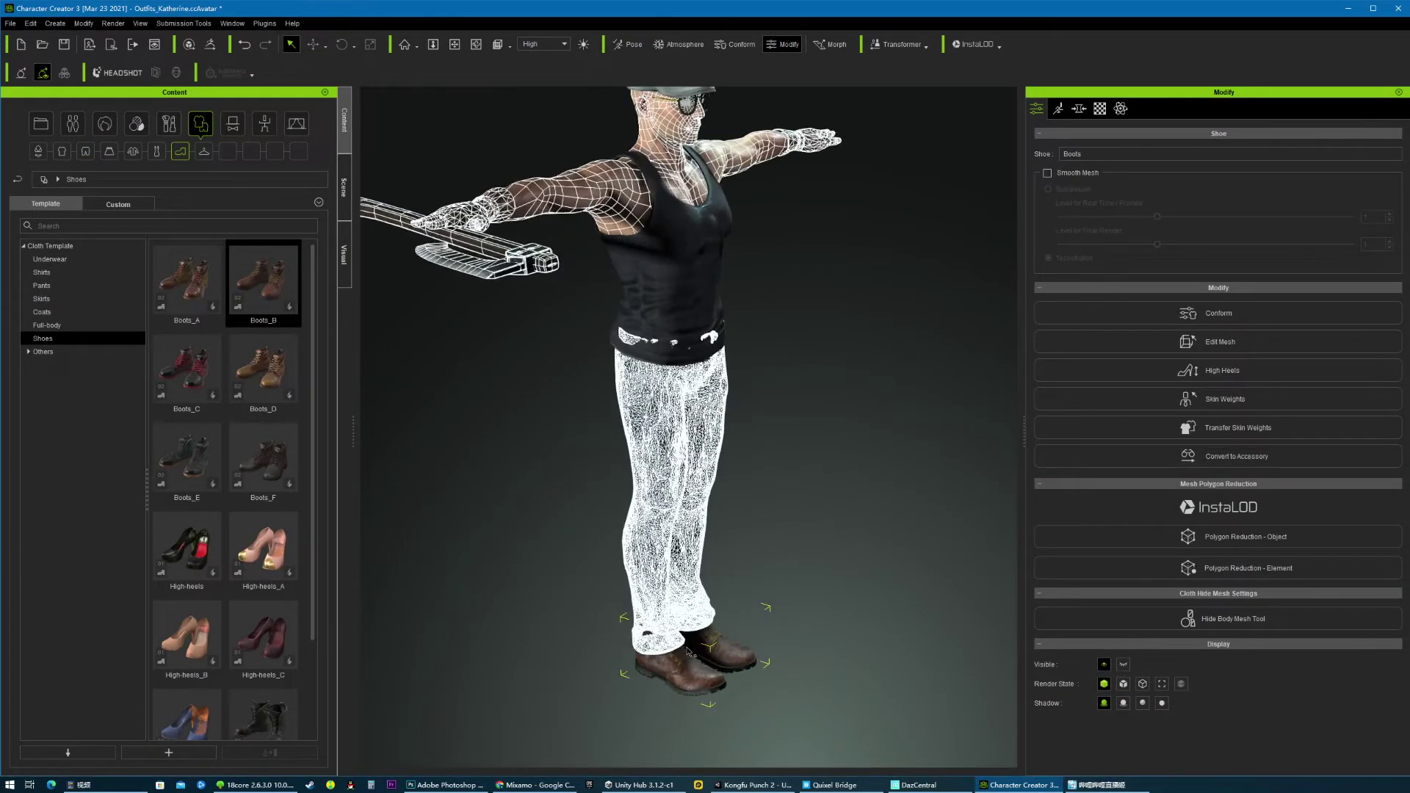
{"action": "left_click", "coordinate": [676, 674]}
{"action": "left_click", "coordinate": [689, 674]}
{"action": "right_click_drag", "start_coordinate": [716, 601], "coordinate": [759, 598]}
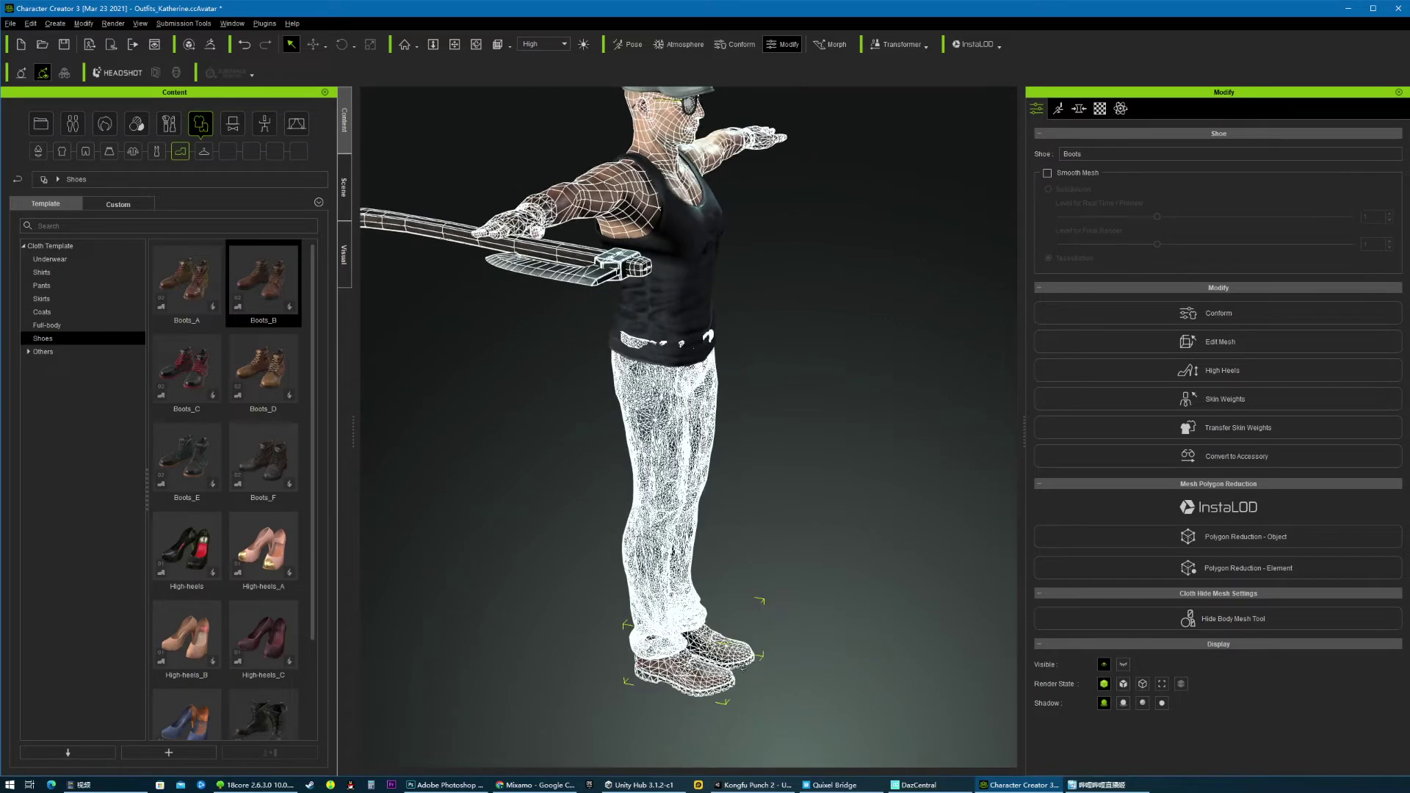
- Select the jeans and turn off their wireframe display
{"action": "left_click", "coordinate": [685, 536]}
{"action": "right_click_drag", "start_coordinate": [685, 537], "coordinate": [743, 509]}
{"action": "scroll", "coordinate": [672, 444], "scroll_direction": "up", "scroll_amount": 4}
{"action": "right_click_drag", "start_coordinate": [674, 445], "coordinate": [868, 320]}
{"action": "right_click_drag", "start_coordinate": [767, 483], "coordinate": [464, 475]}
{"action": "scroll", "coordinate": [742, 470], "scroll_direction": "down", "scroll_amount": 6}
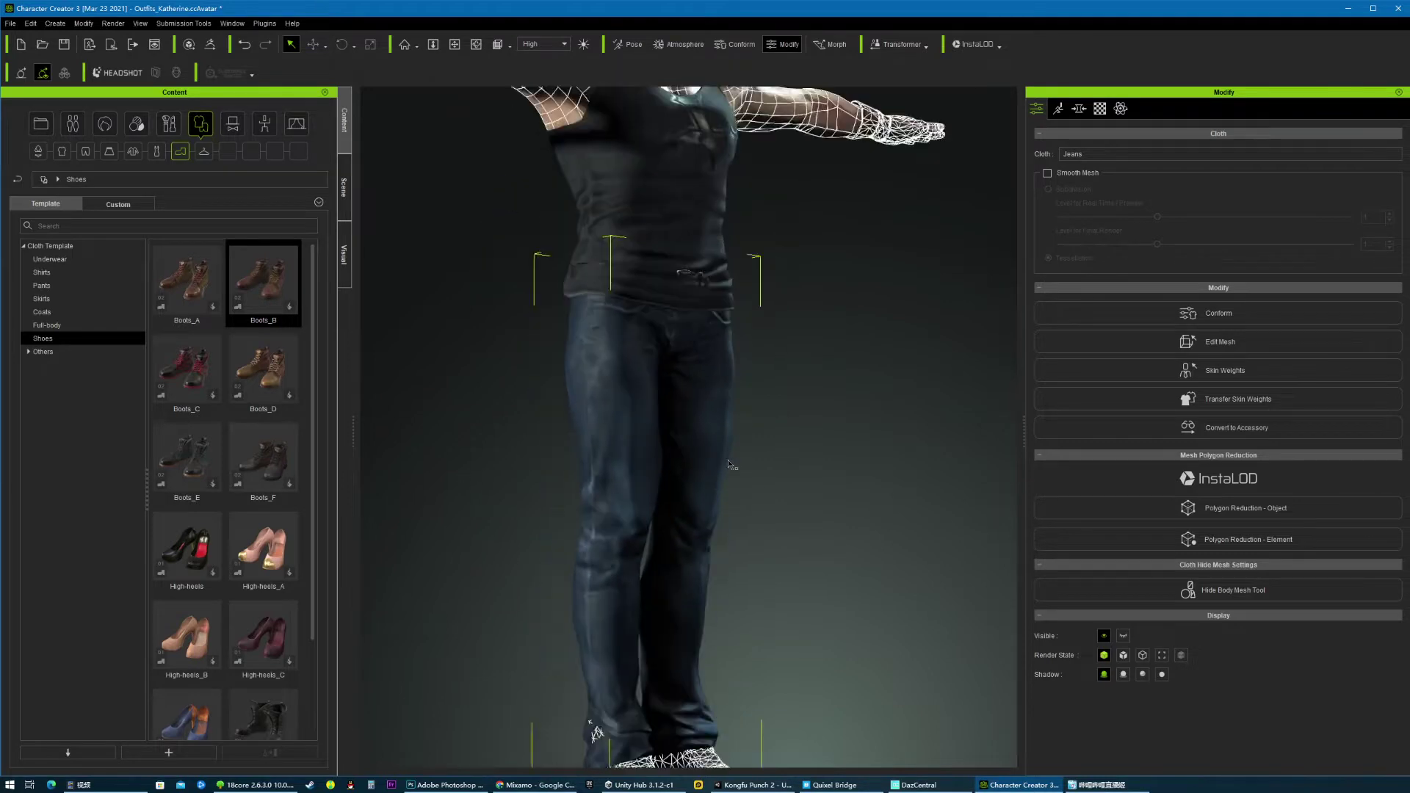
- Open the object polygon reduction for the jeans and set the reduction by percentage to 50
{"action": "middle_click_drag", "start_coordinate": [843, 600], "coordinate": [828, 378]}
{"action": "right_click_drag", "start_coordinate": [755, 597], "coordinate": [804, 588]}
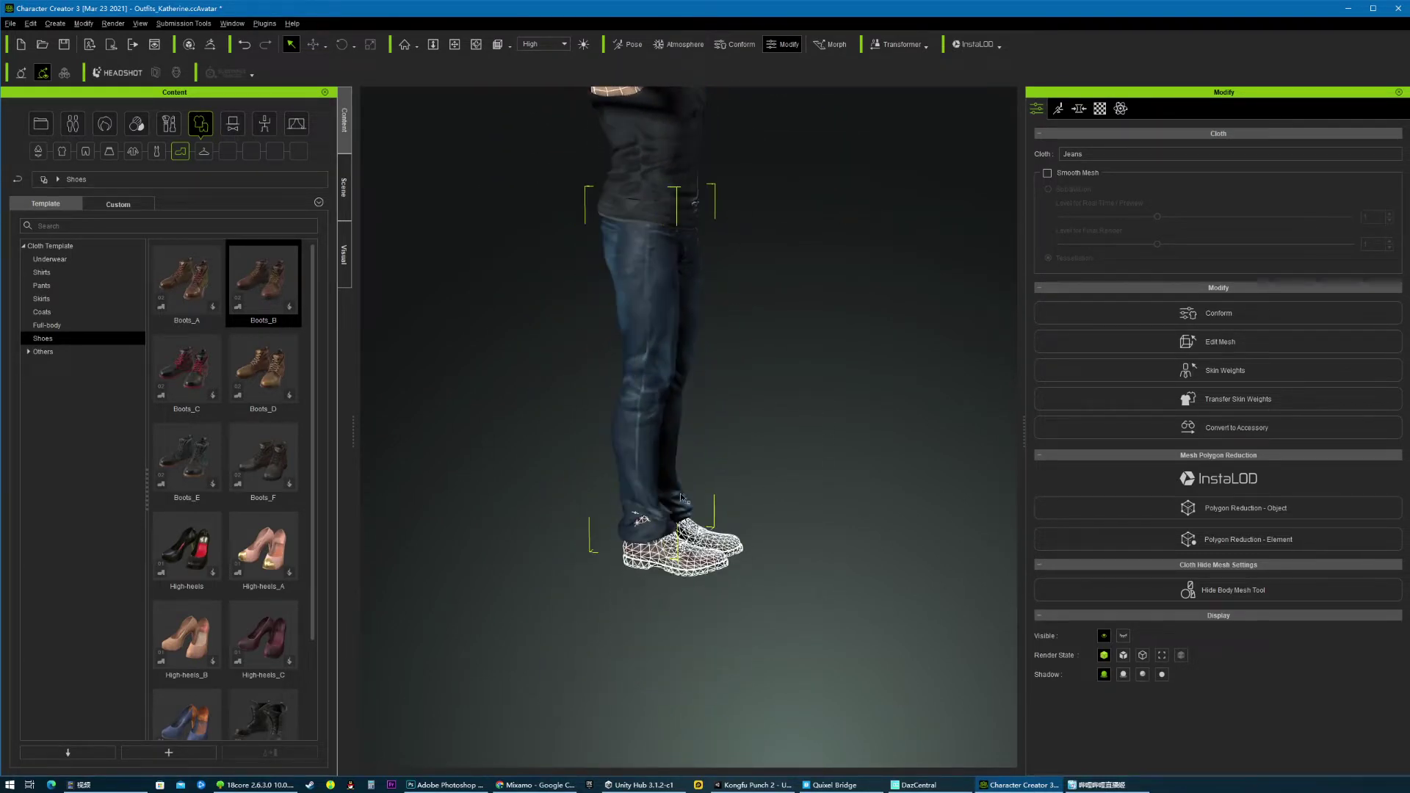
{"action": "scroll", "coordinate": [688, 468], "scroll_direction": "up", "scroll_amount": 4}
{"action": "mouse_move", "coordinate": [780, 475]}
{"action": "right_mouse_down"}
{"action": "mouse_move", "coordinate": [653, 484]}
{"action": "mouse_move", "coordinate": [764, 485]}
{"action": "right_mouse_up"}
{"action": "left_click", "coordinate": [1202, 508]}
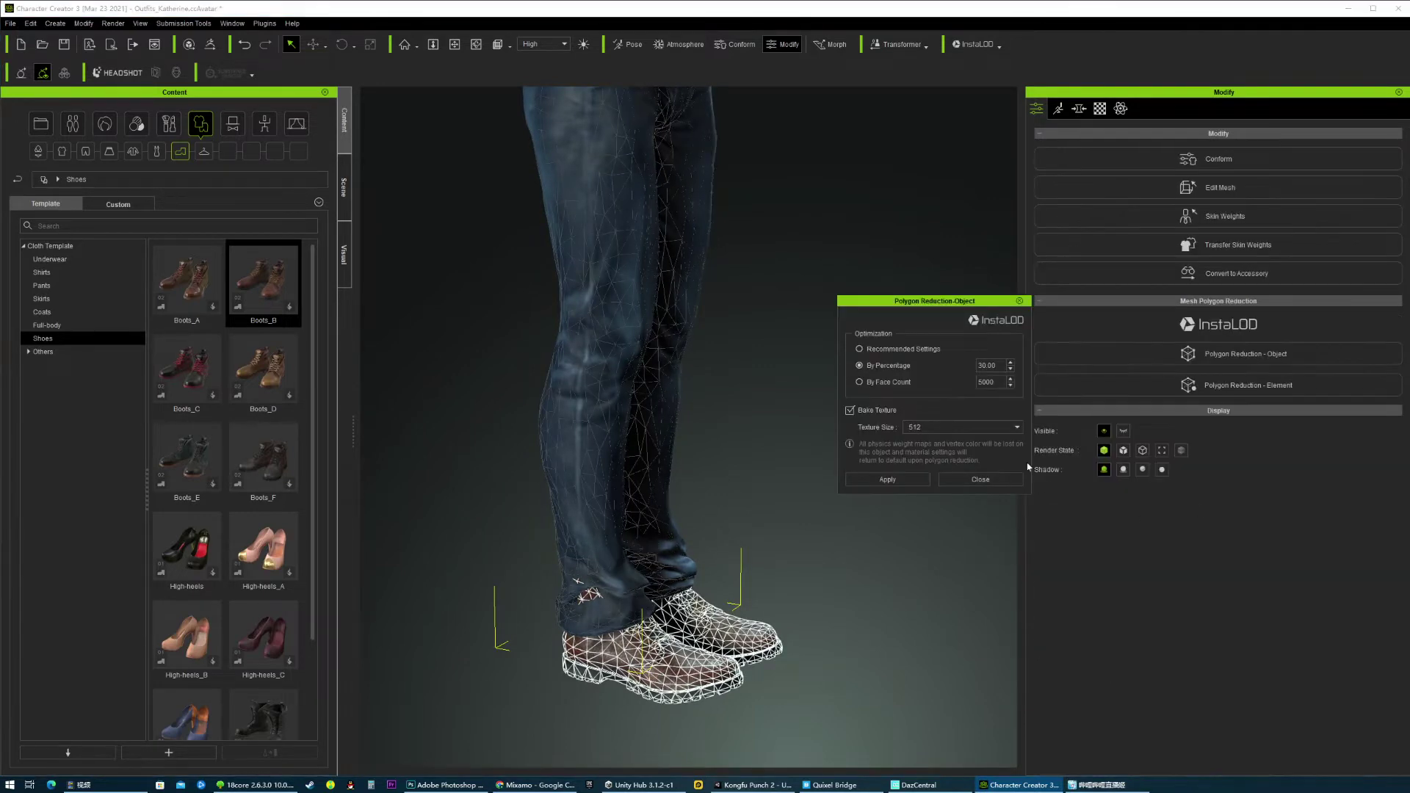
{"action": "double_click", "coordinate": [990, 365]}
{"action": "right_click_drag", "start_coordinate": [647, 341], "coordinate": [642, 339]}
{"action": "right_click_drag", "start_coordinate": [655, 424], "coordinate": [633, 426]}
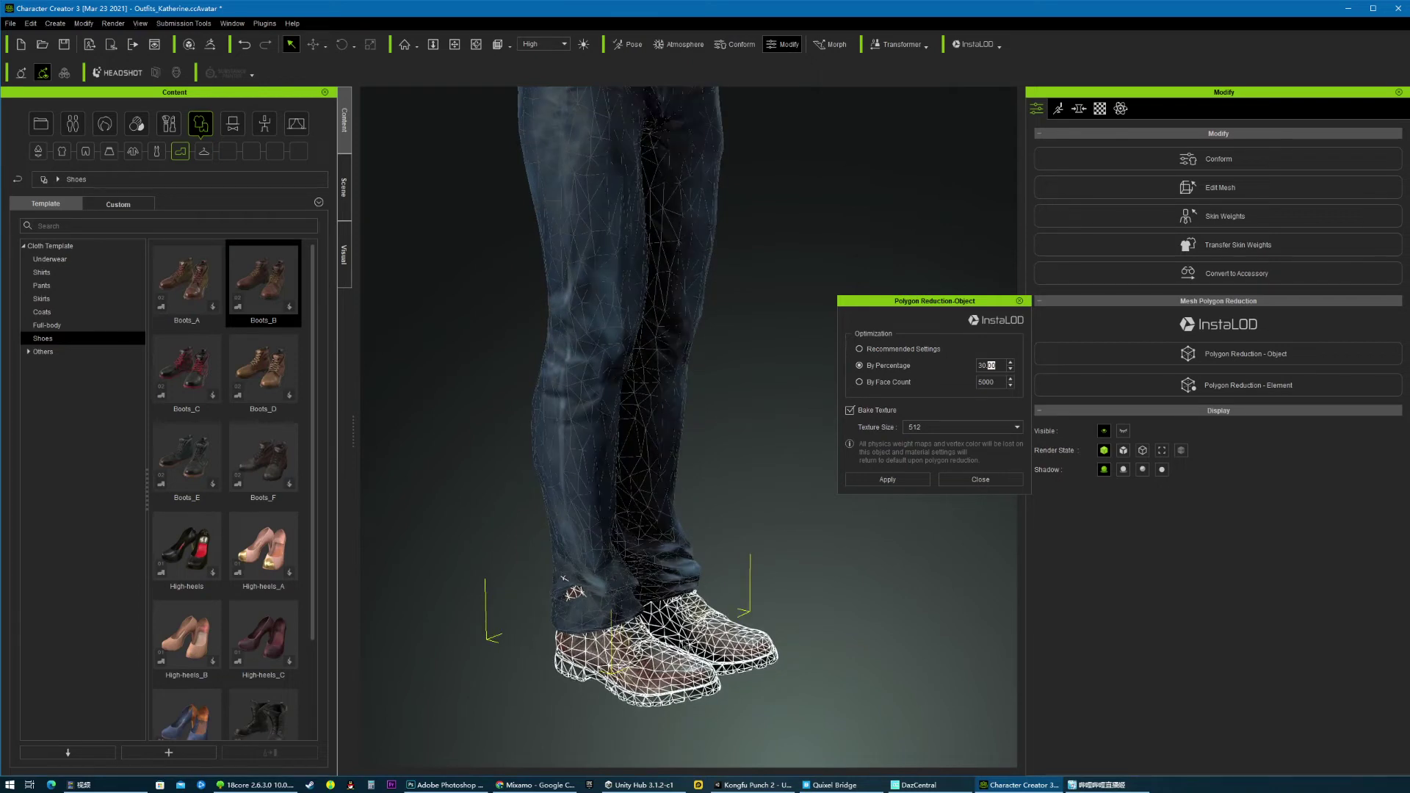
{"action": "left_click", "coordinate": [994, 365]}
{"action": "key", "text": "ctrl+a"}
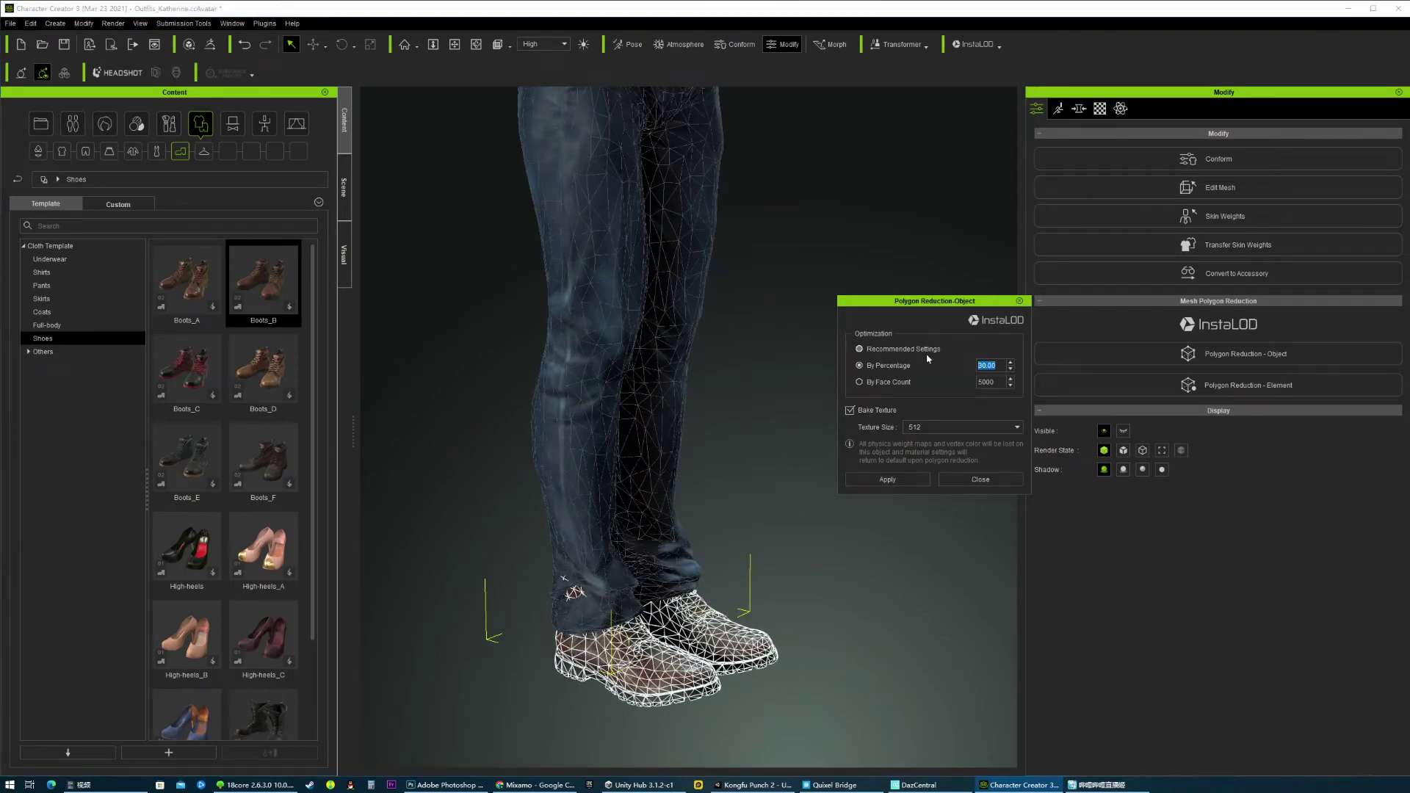
{"action": "type", "text": "50"}
- Examine the wireframes on the jeans, shoes and body, from the whole figure down to the trouser cuffs
{"action": "scroll", "coordinate": [713, 270], "scroll_direction": "down", "scroll_amount": 6}
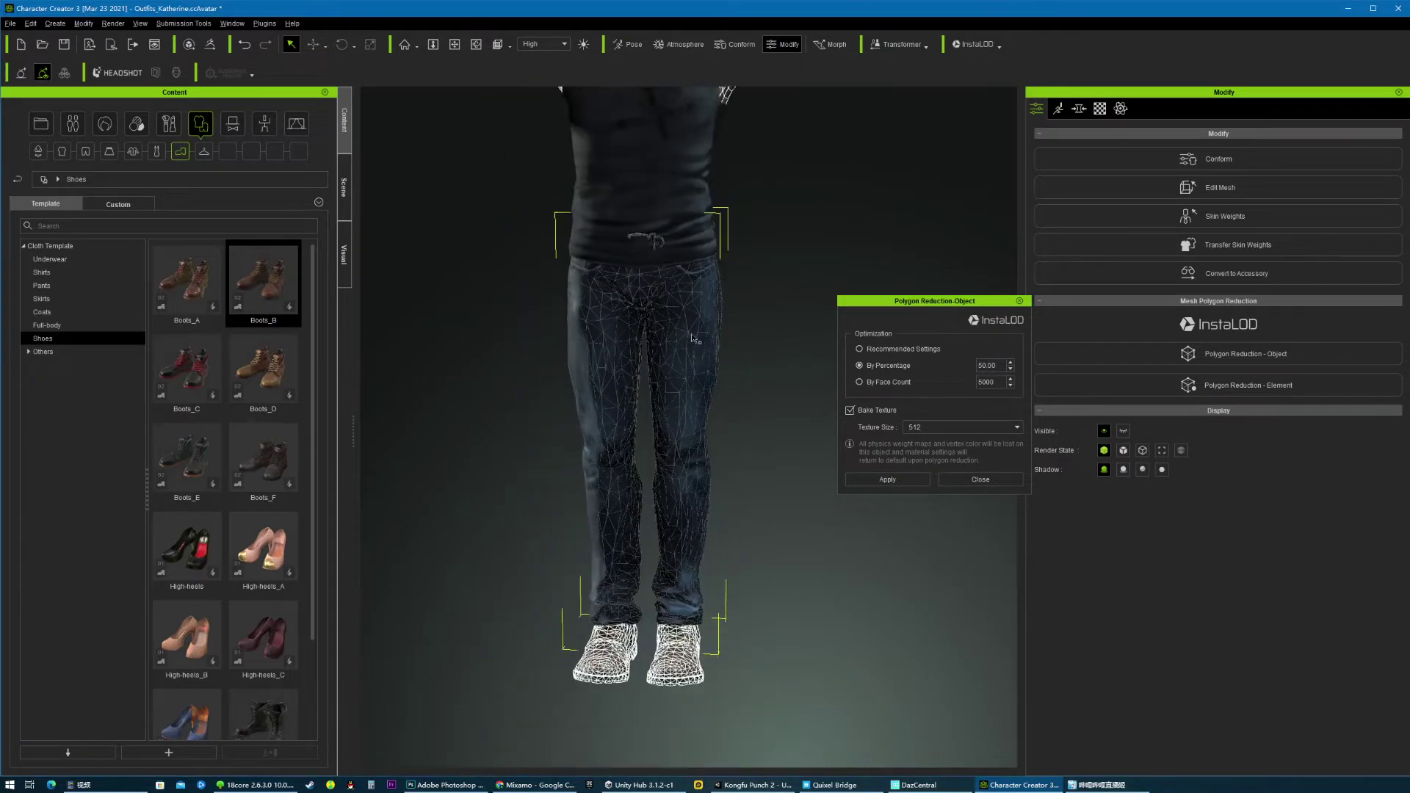
{"action": "scroll", "coordinate": [696, 326], "scroll_direction": "down", "scroll_amount": 3}
{"action": "right_click_drag", "start_coordinate": [696, 326], "coordinate": [740, 431]}
{"action": "scroll", "coordinate": [732, 438], "scroll_direction": "up", "scroll_amount": 5}
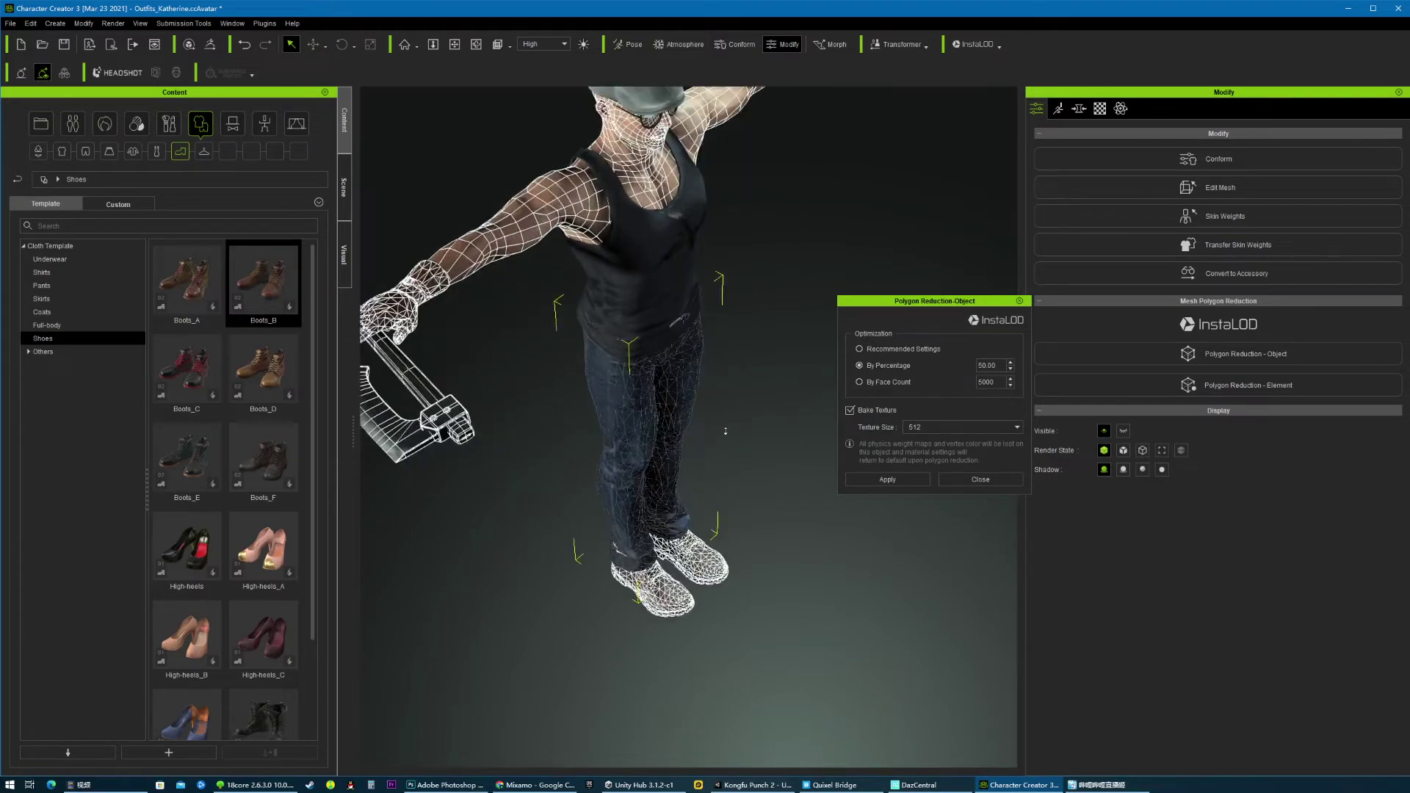
{"action": "scroll", "coordinate": [723, 639], "scroll_direction": "down", "scroll_amount": 2}
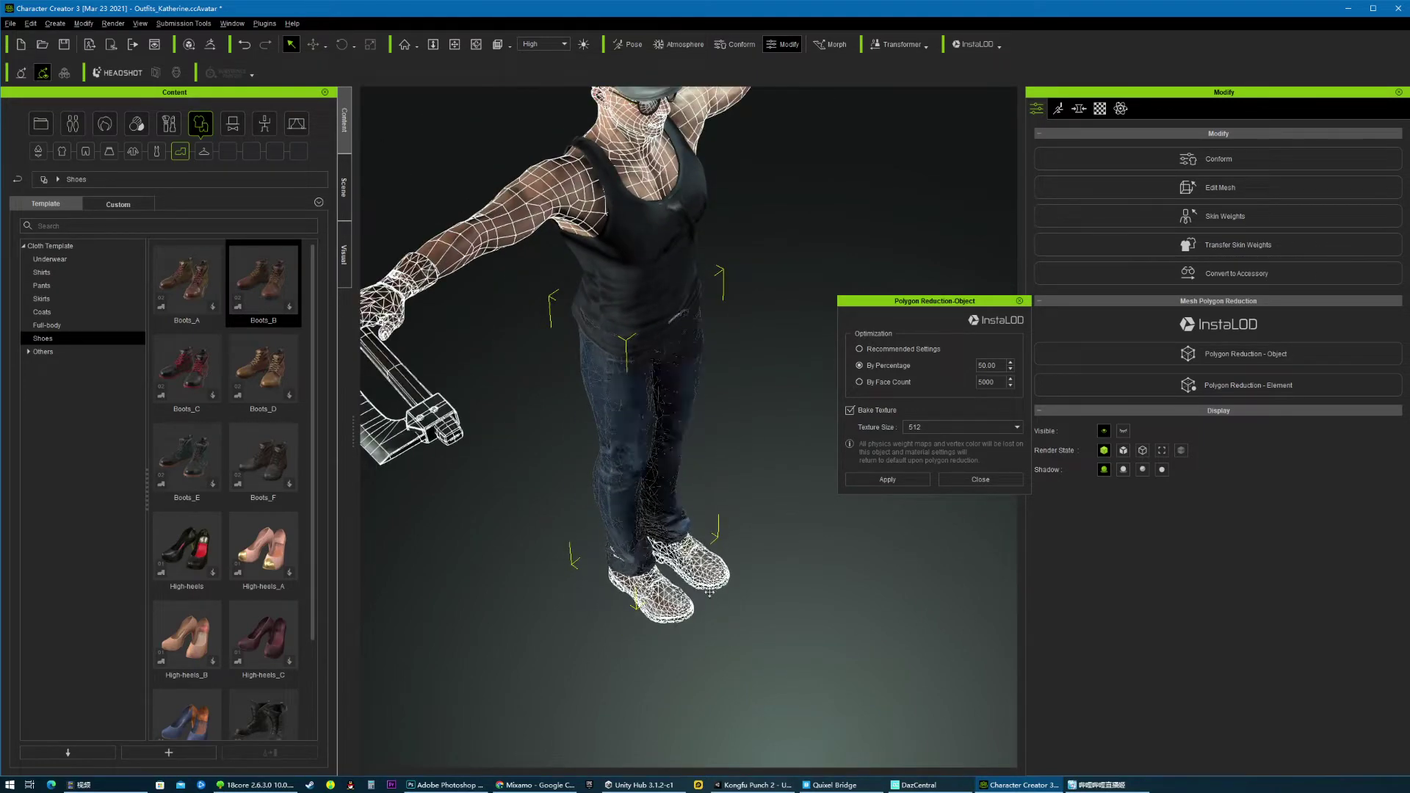
{"action": "scroll", "coordinate": [709, 591], "scroll_direction": "up", "scroll_amount": 6}
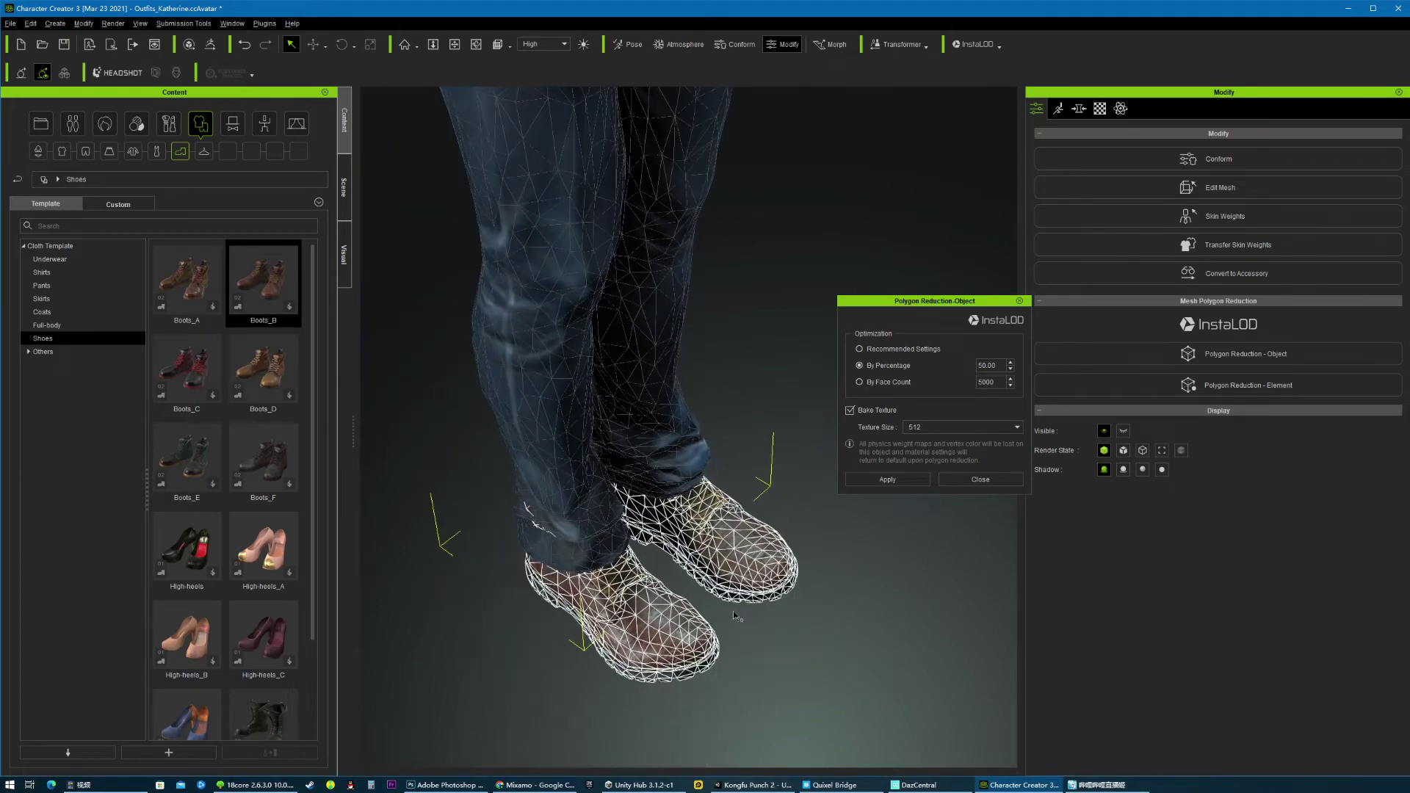
{"action": "scroll", "coordinate": [734, 615], "scroll_direction": "up", "scroll_amount": 2}
{"action": "scroll", "coordinate": [723, 497], "scroll_direction": "up", "scroll_amount": 4}
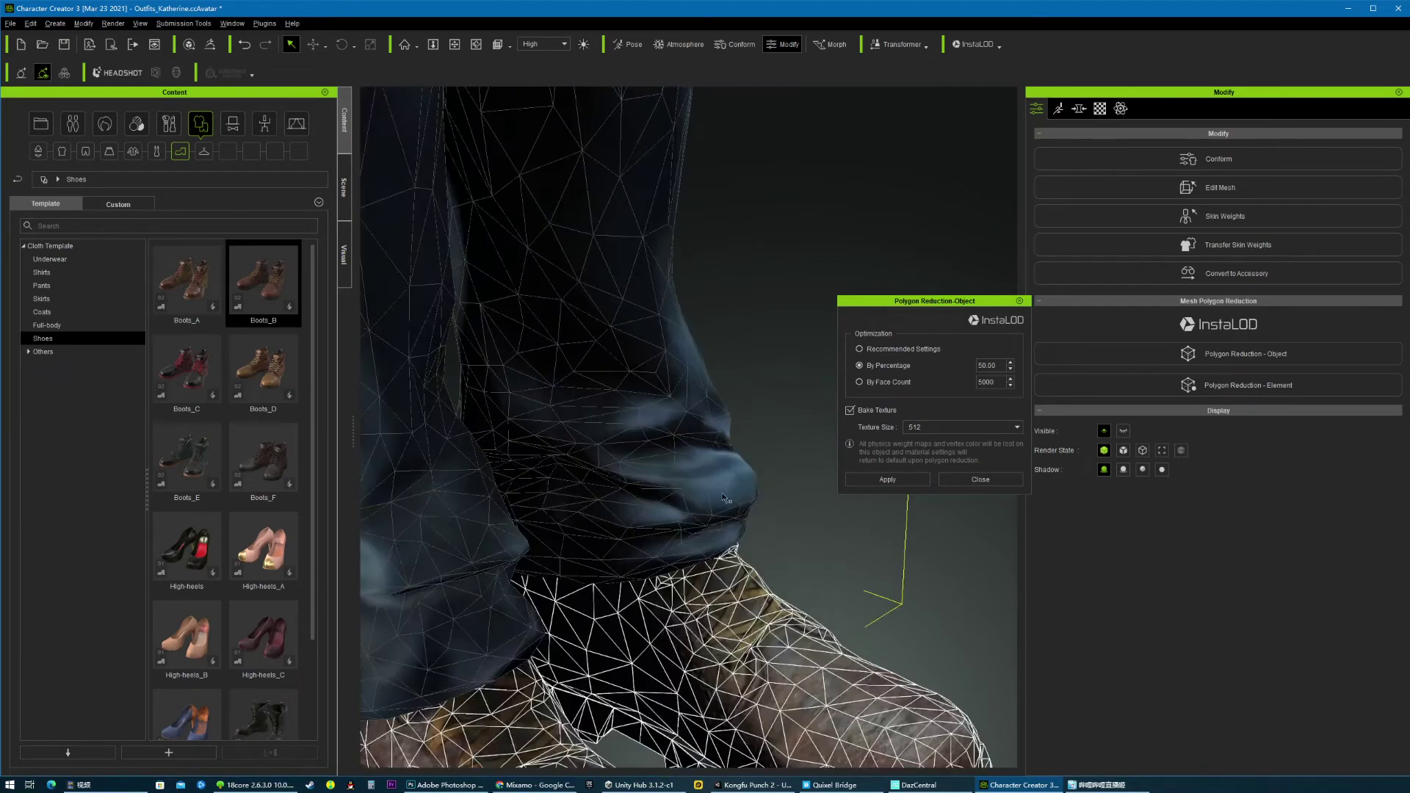
{"action": "scroll", "coordinate": [722, 497], "scroll_direction": "down", "scroll_amount": 5}
{"action": "right_click_drag", "start_coordinate": [646, 514], "coordinate": [793, 477]}
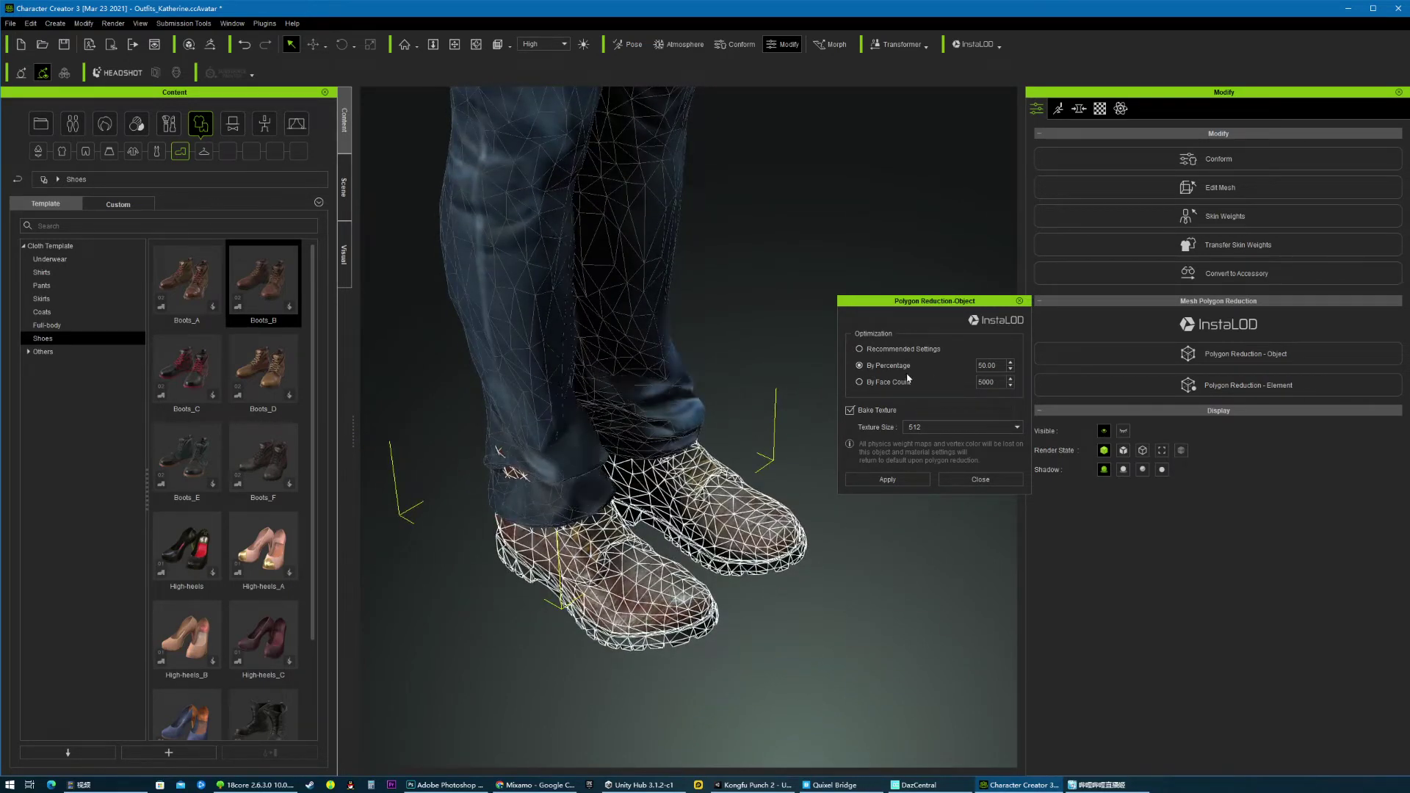
- Apply the 50 percent polygon reduction to the jeans with the texture baked at size 512
{"action": "left_click_drag", "start_coordinate": [993, 365], "coordinate": [988, 365]}
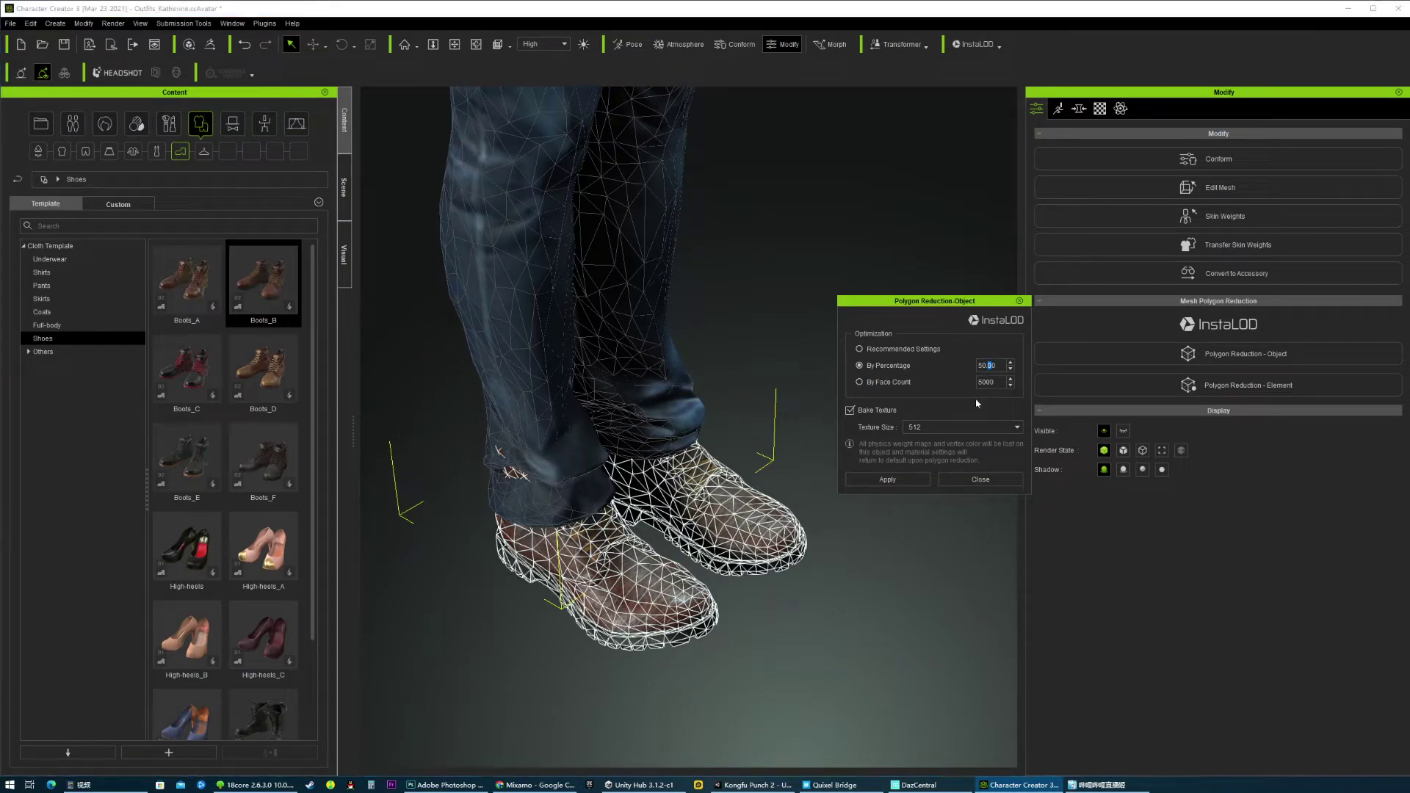
{"action": "left_click", "coordinate": [897, 481]}
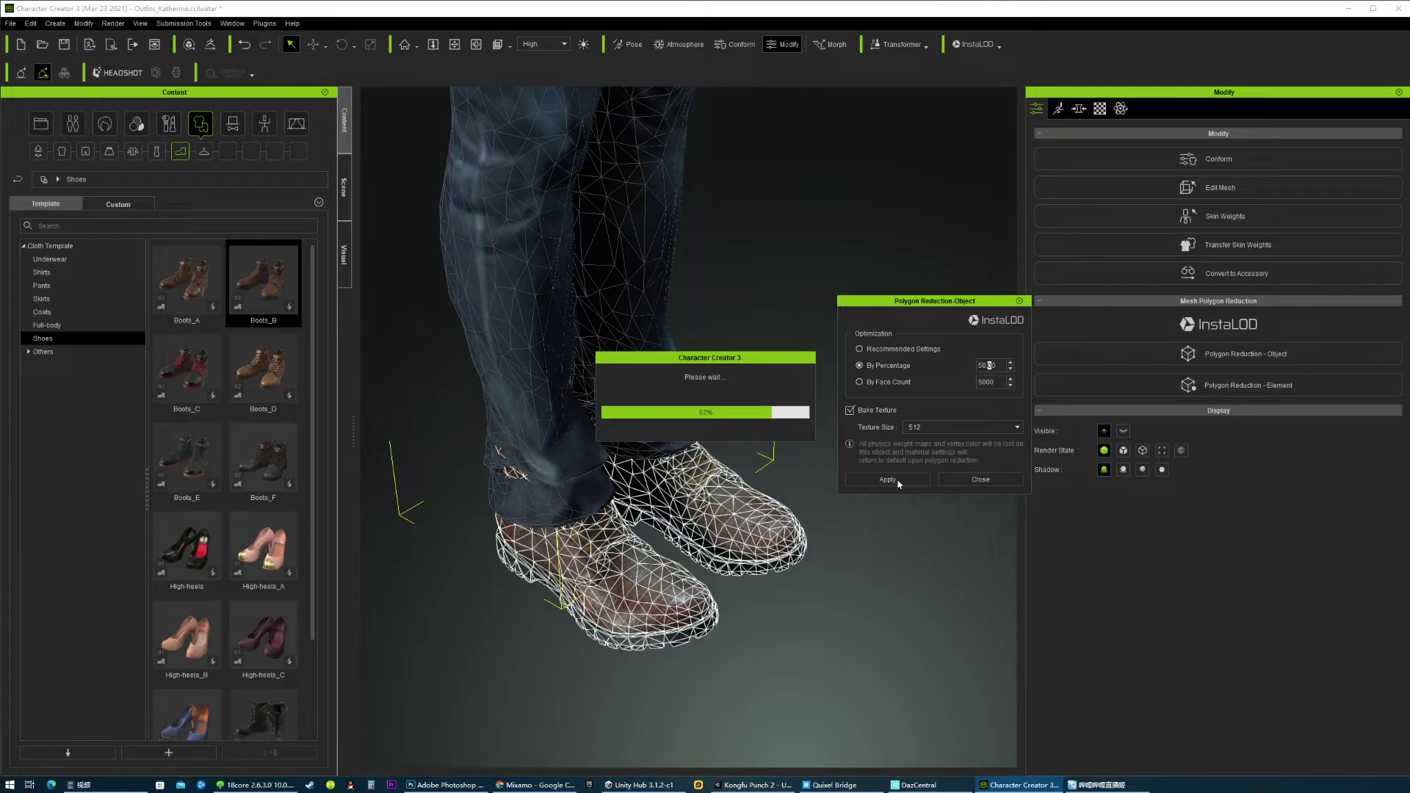
{"action": "middle_click_drag", "start_coordinate": [696, 530], "coordinate": [753, 528]}
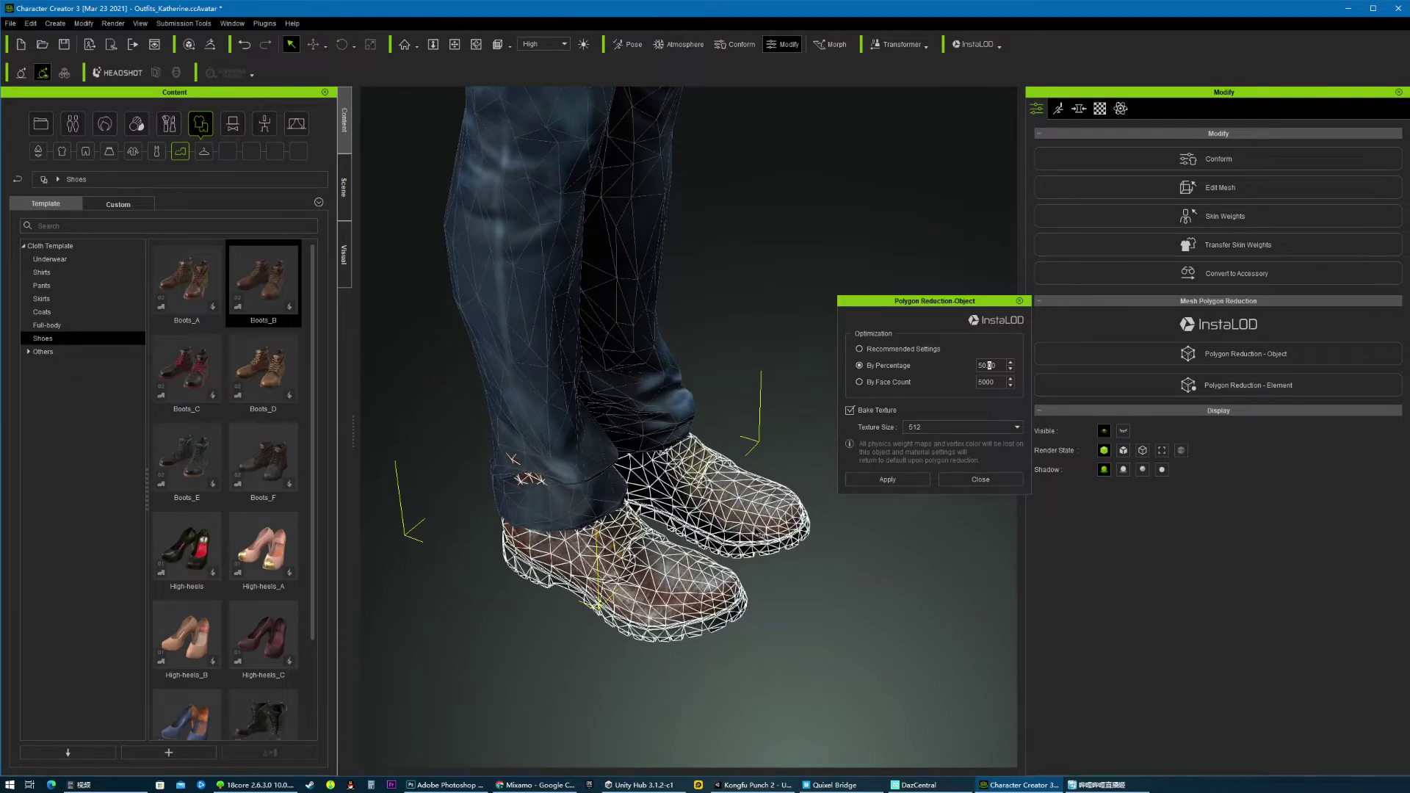
{"action": "scroll", "coordinate": [715, 433], "scroll_direction": "down", "scroll_amount": 3}
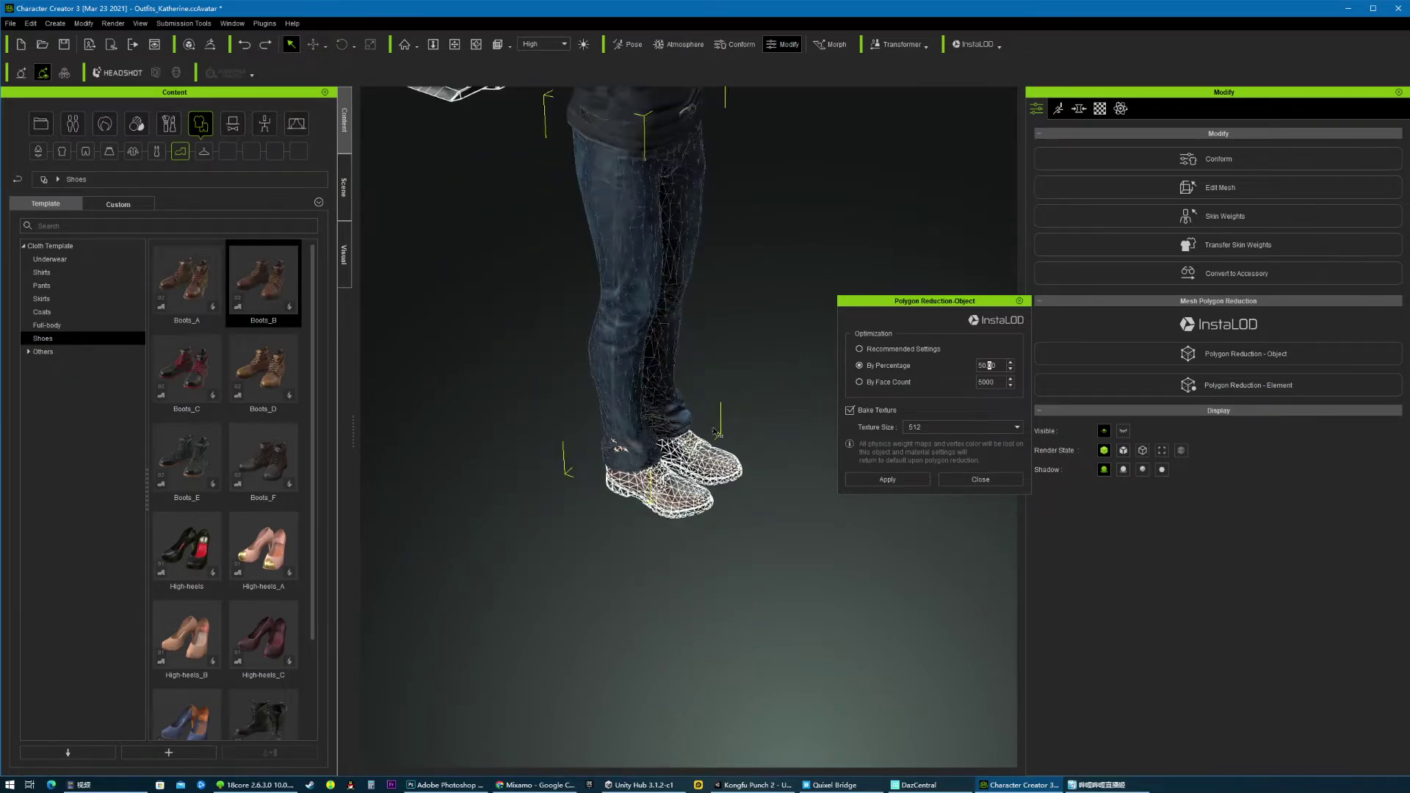
{"action": "scroll", "coordinate": [760, 385], "scroll_direction": "up", "scroll_amount": 4}
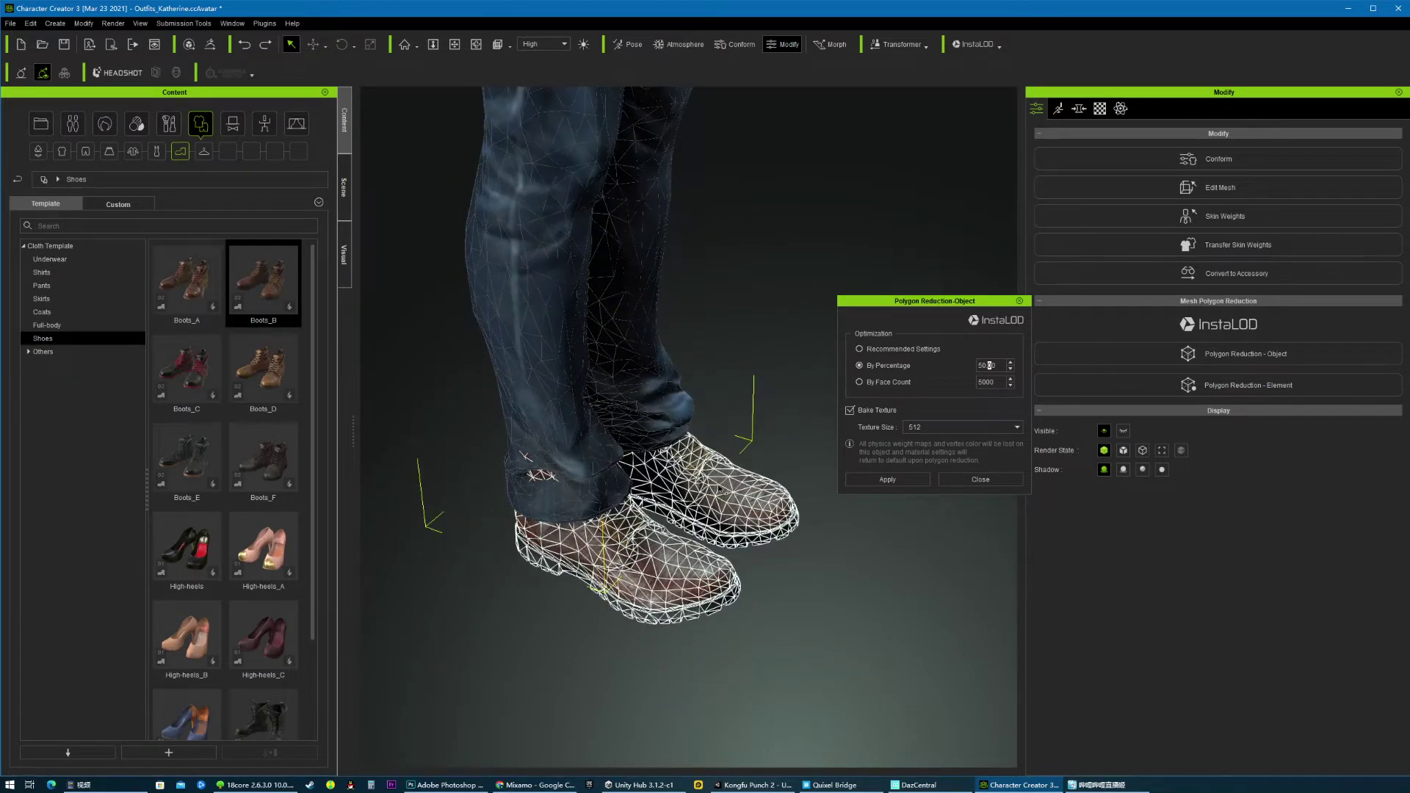
- Select the boots, reduce their polygons to 50 percent with a 512 baked texture, and close the polygon reduction settings
{"action": "left_click", "coordinate": [762, 509]}
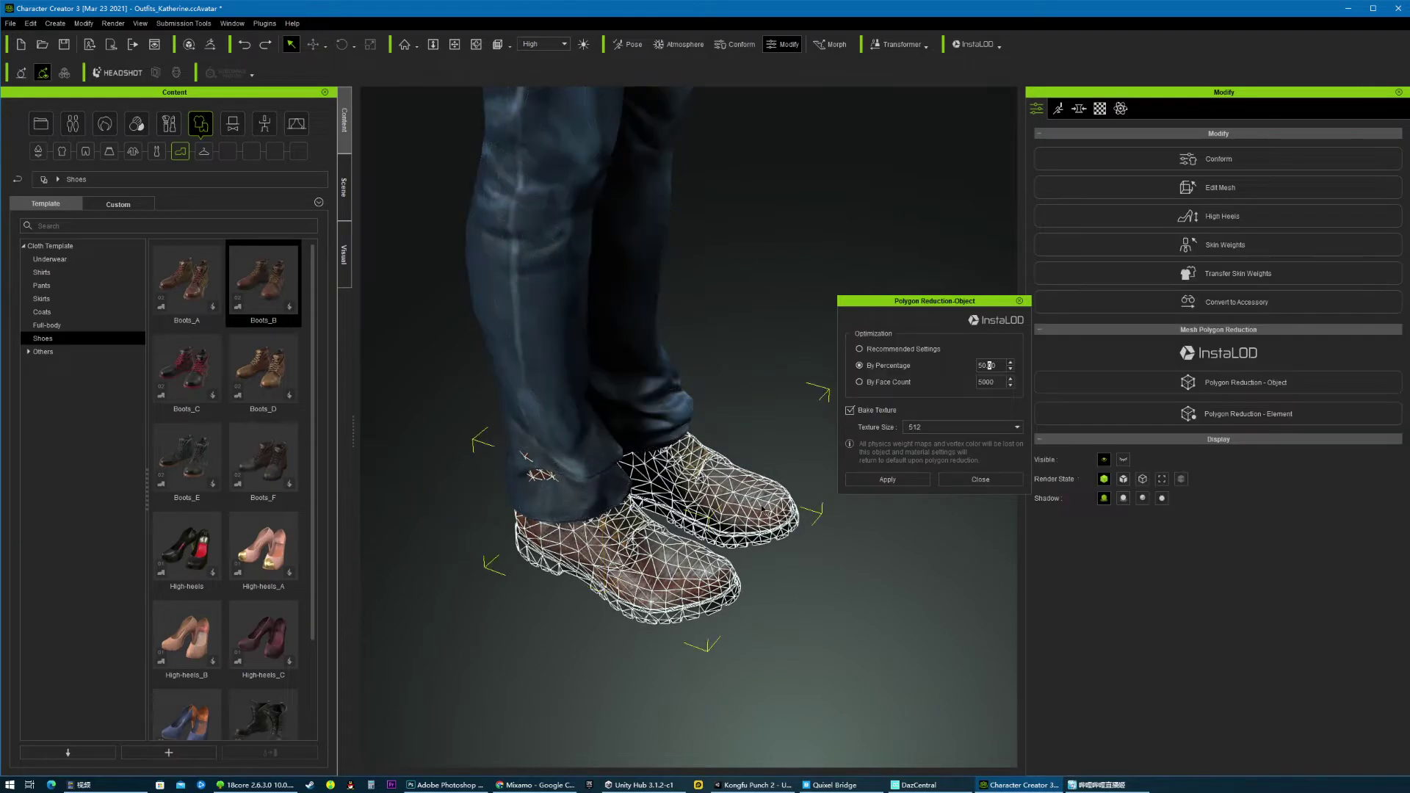
{"action": "left_click", "coordinate": [887, 480]}
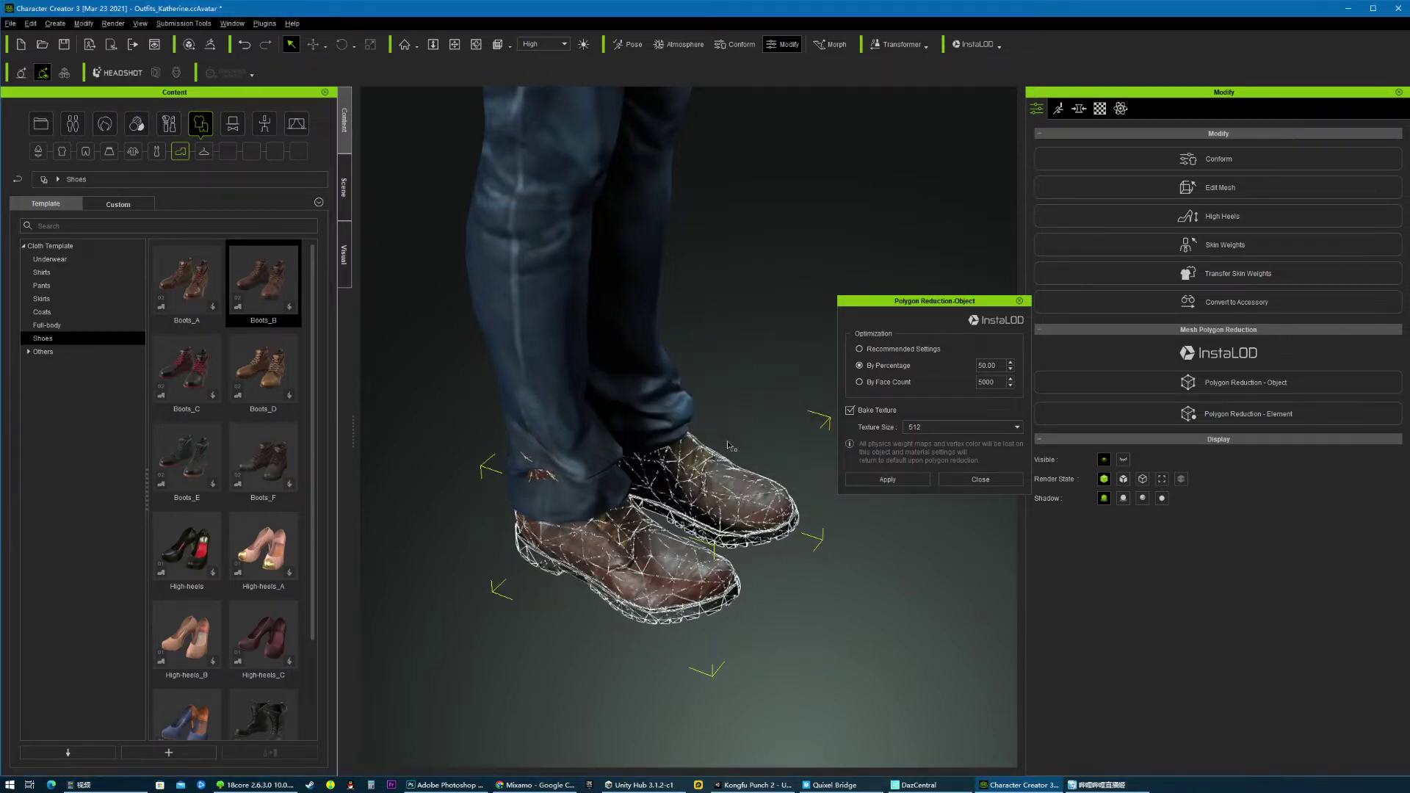
{"action": "right_click_drag", "start_coordinate": [732, 446], "coordinate": [649, 439]}
{"action": "scroll", "coordinate": [649, 439], "scroll_direction": "down", "scroll_amount": 5}
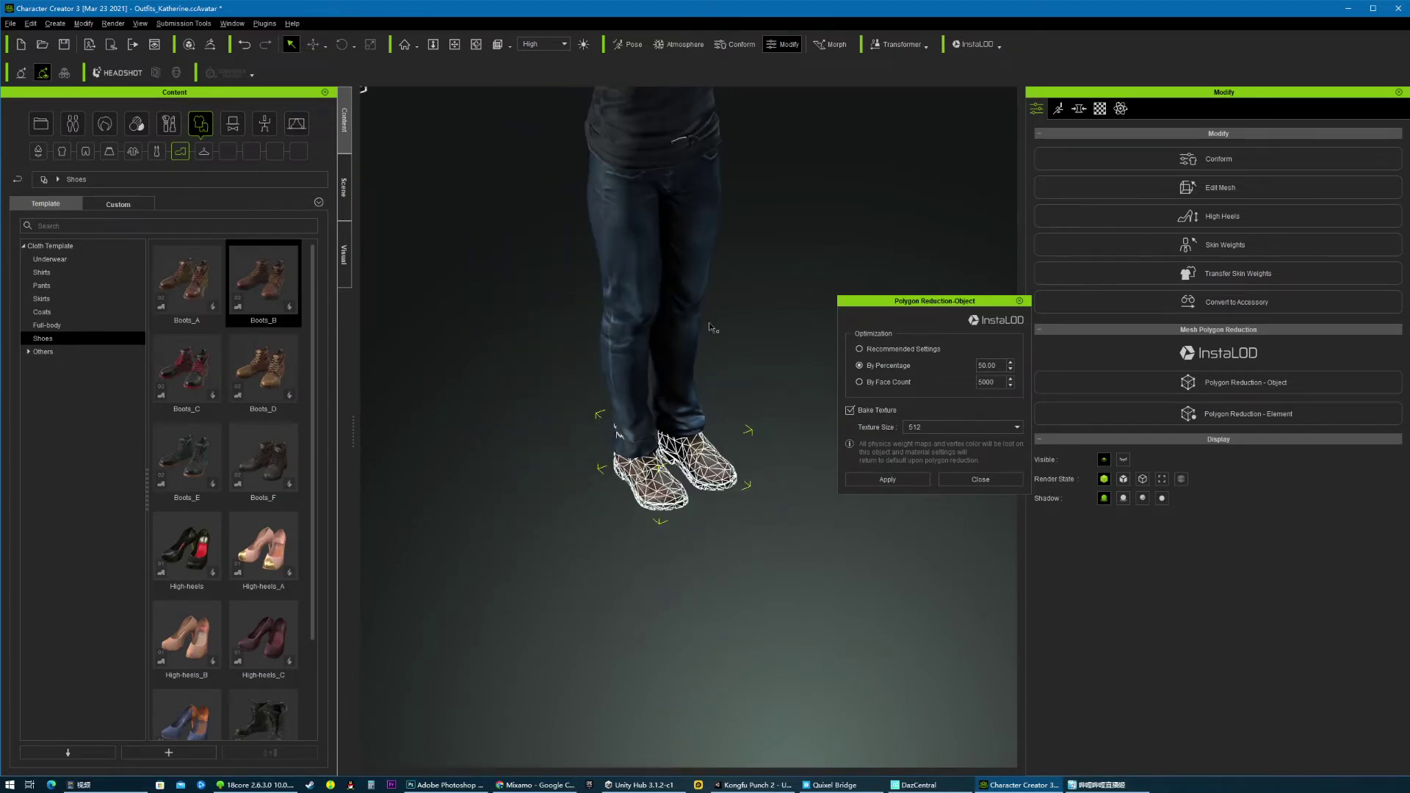
{"action": "middle_click_drag", "start_coordinate": [738, 323], "coordinate": [765, 472]}
{"action": "scroll", "coordinate": [714, 490], "scroll_direction": "down", "scroll_amount": 2}
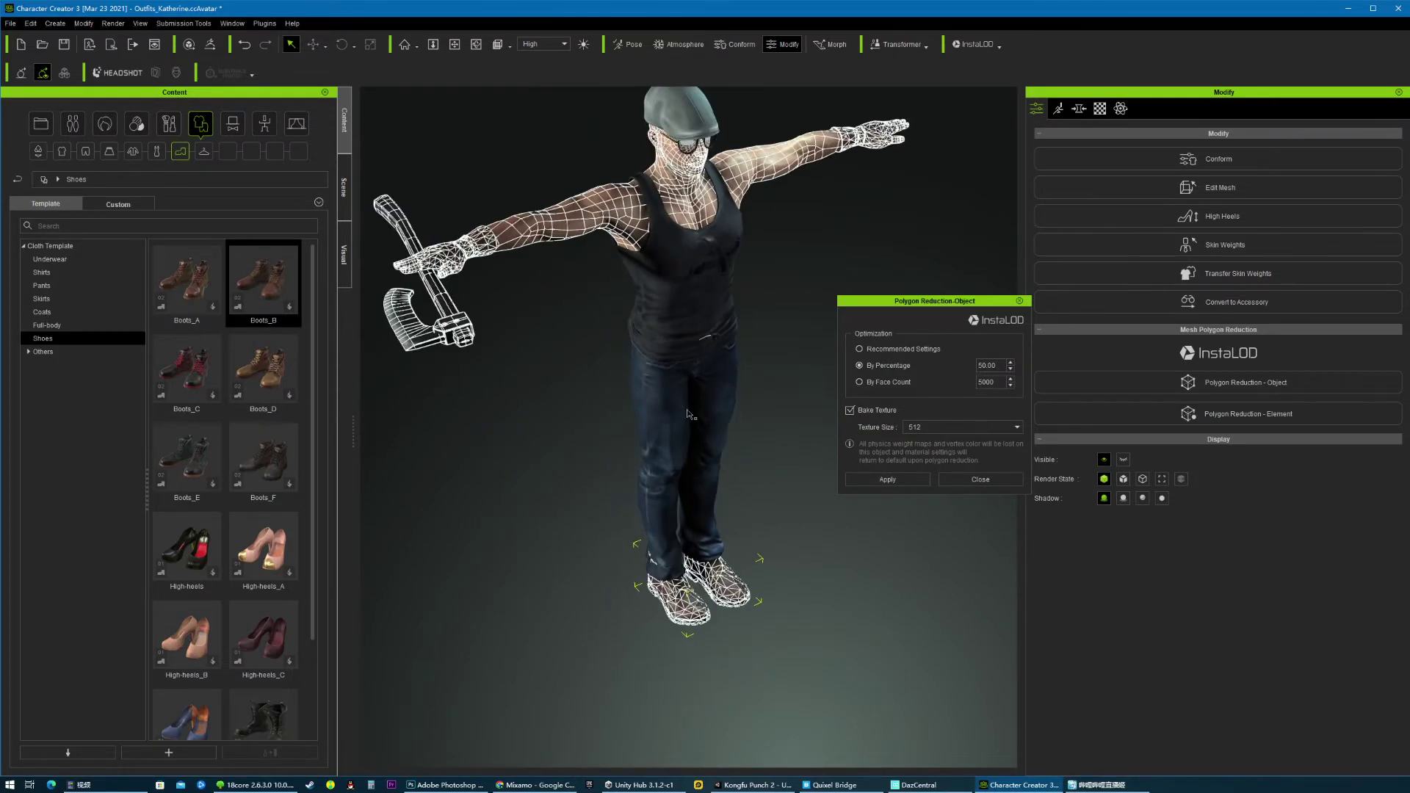
{"action": "left_click", "coordinate": [981, 479]}
- Select the whole avatar and bring up the FBX (Clothed Character) export settings
{"action": "left_click", "coordinate": [705, 210]}
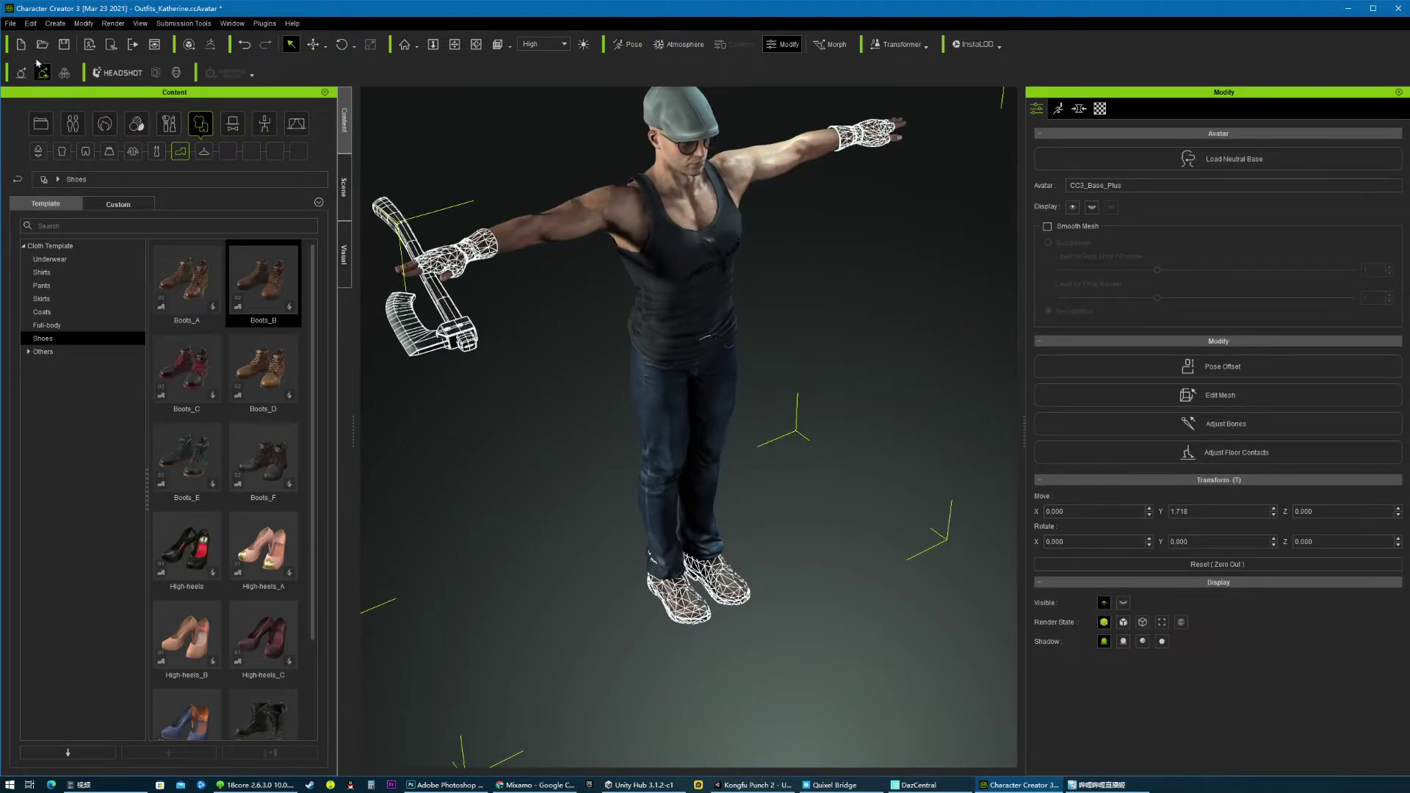
{"action": "left_click", "coordinate": [10, 23]}
{"action": "mouse_move", "coordinate": [66, 130]}
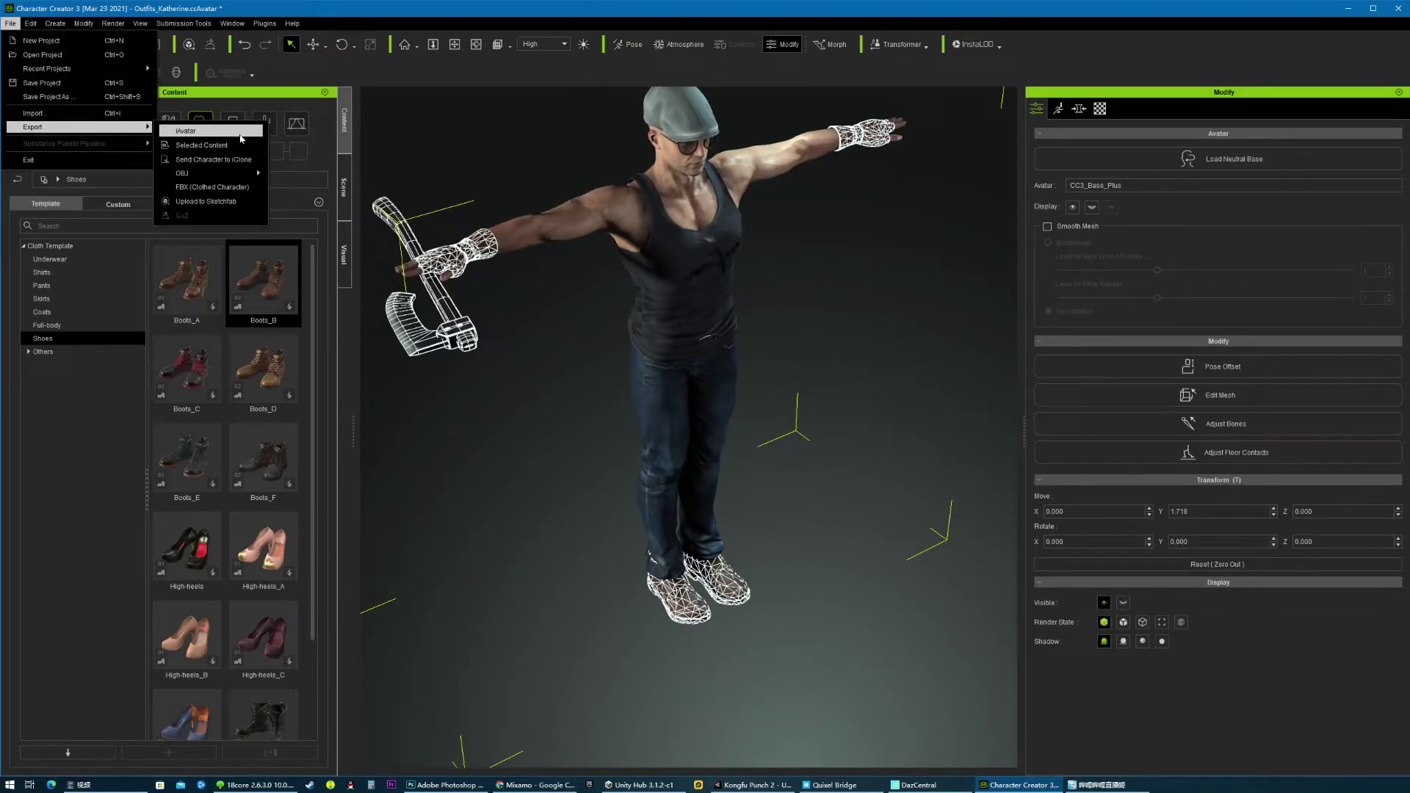
{"action": "left_click", "coordinate": [249, 189]}
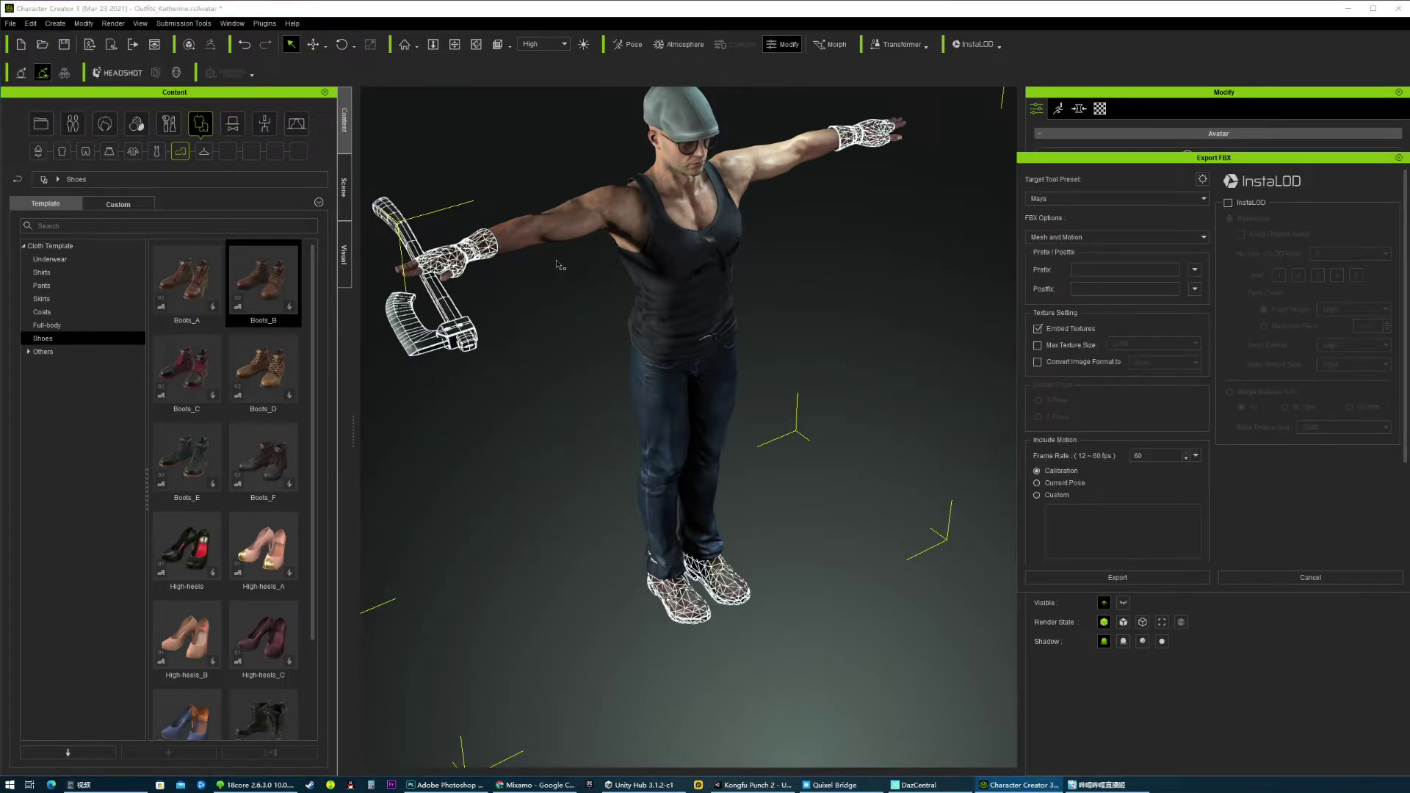
{"action": "left_click_drag", "start_coordinate": [1251, 160], "coordinate": [811, 195]}
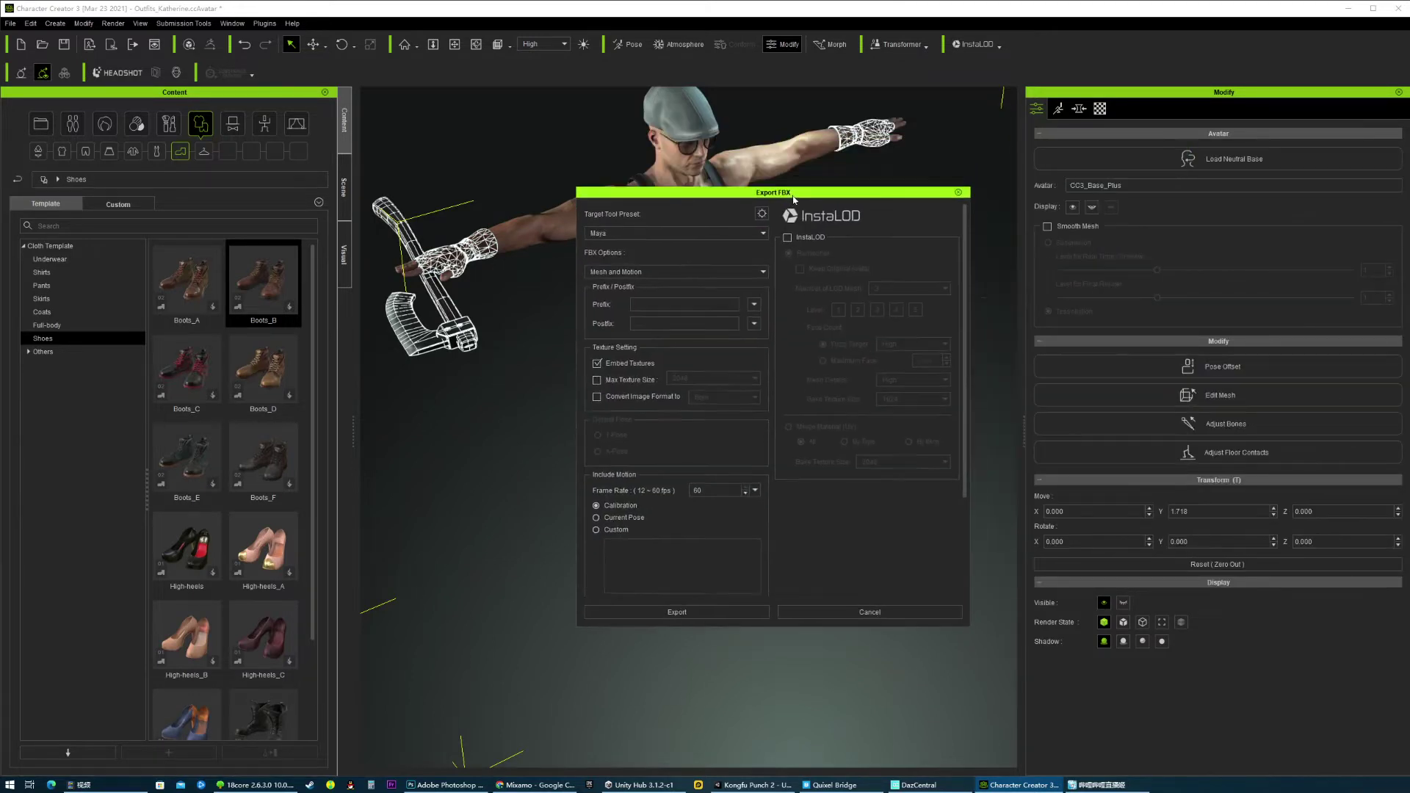
- Look over the InstaLOD remesher options for the FBX export, leave InstaLOD disabled and close the settings without exporting
{"action": "left_click", "coordinate": [786, 239]}
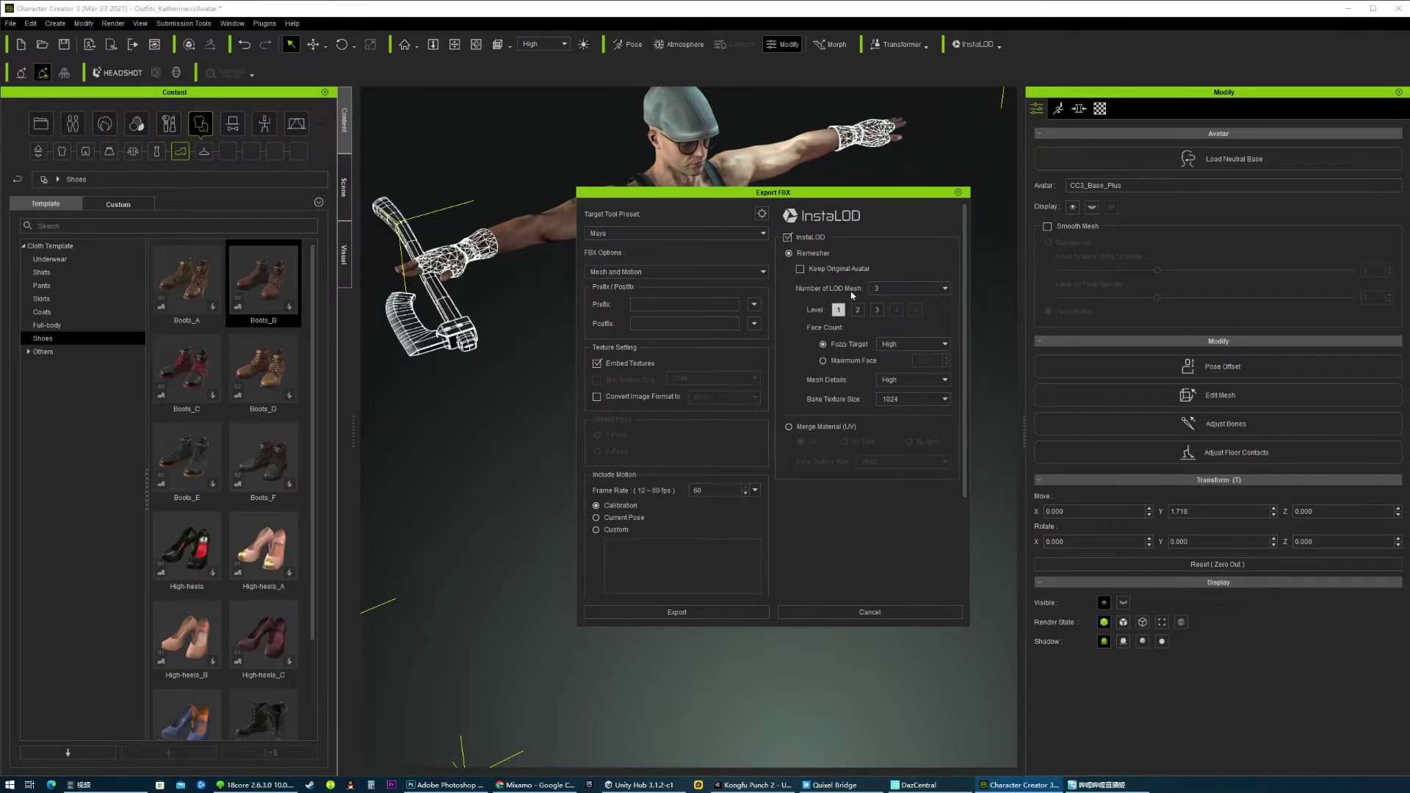
{"action": "left_click", "coordinate": [787, 238]}
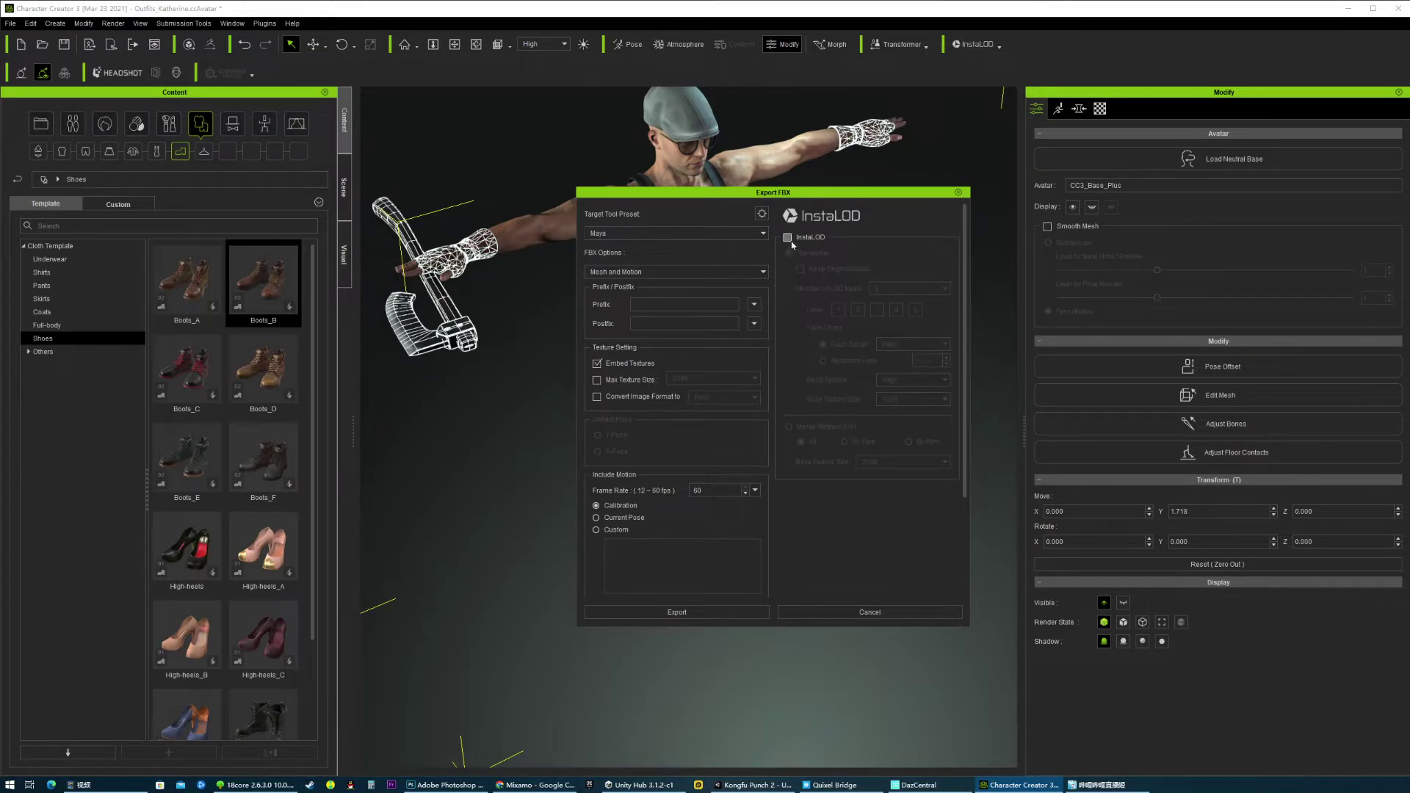
{"action": "left_click", "coordinate": [788, 239]}
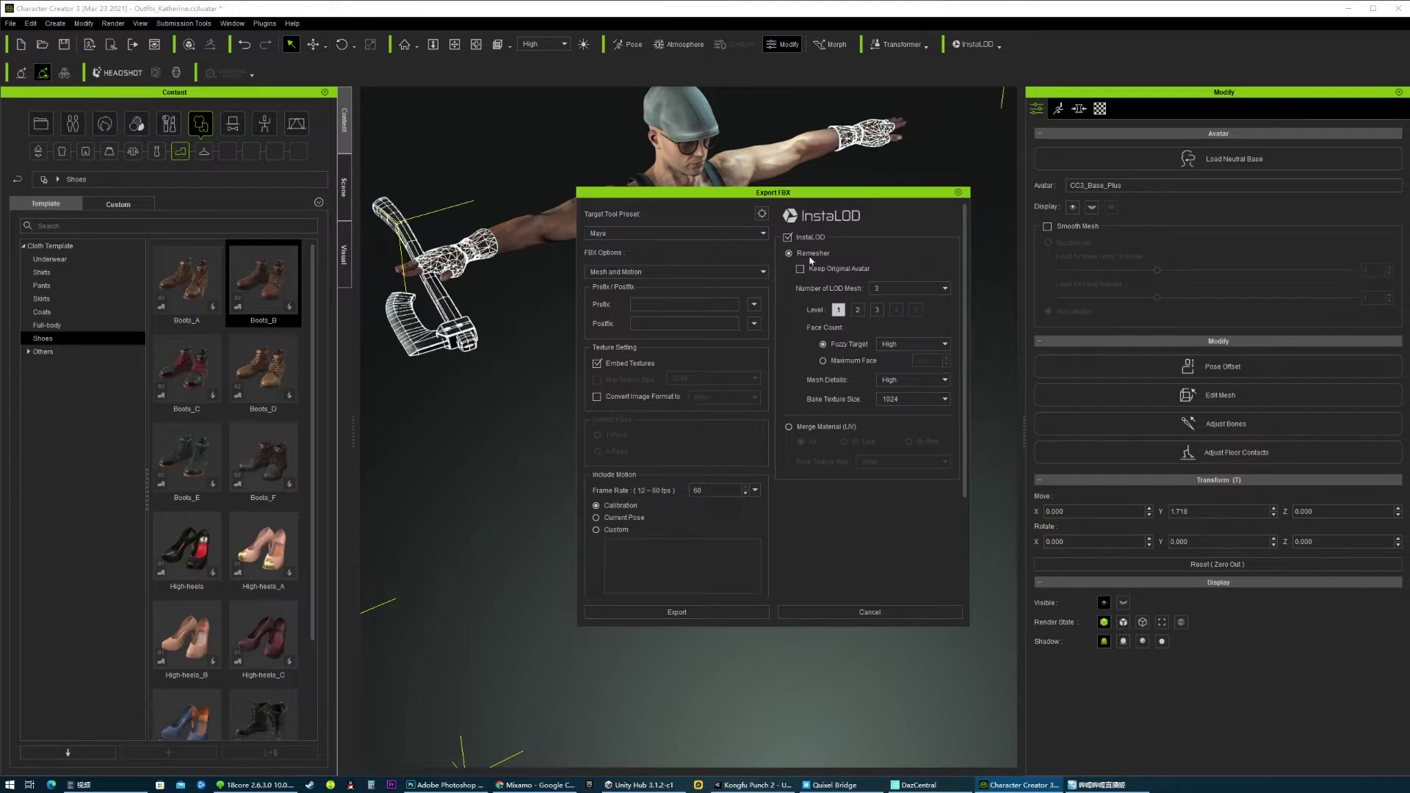
{"action": "left_click", "coordinate": [787, 238]}
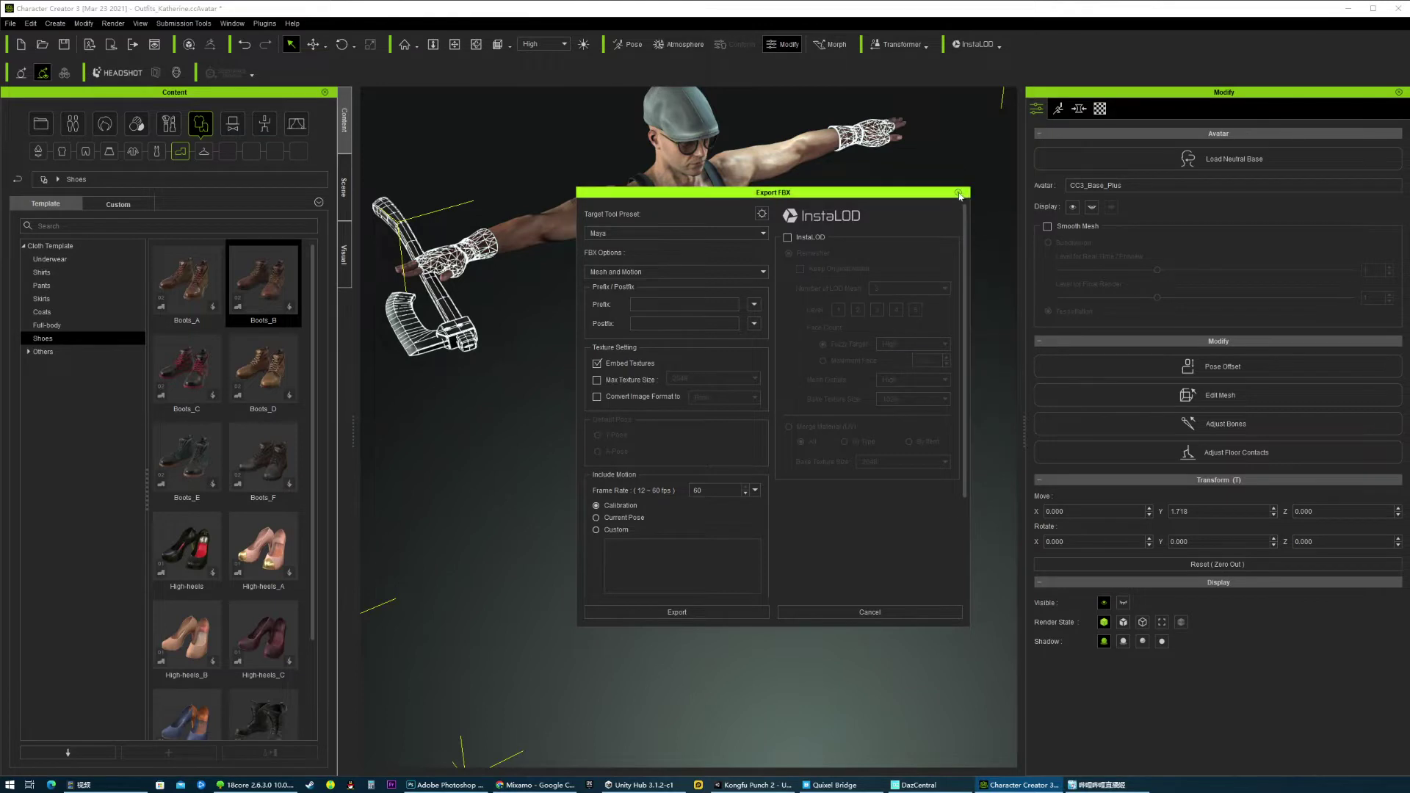
{"action": "left_click", "coordinate": [958, 193]}
{"action": "left_click", "coordinate": [111, 205]}
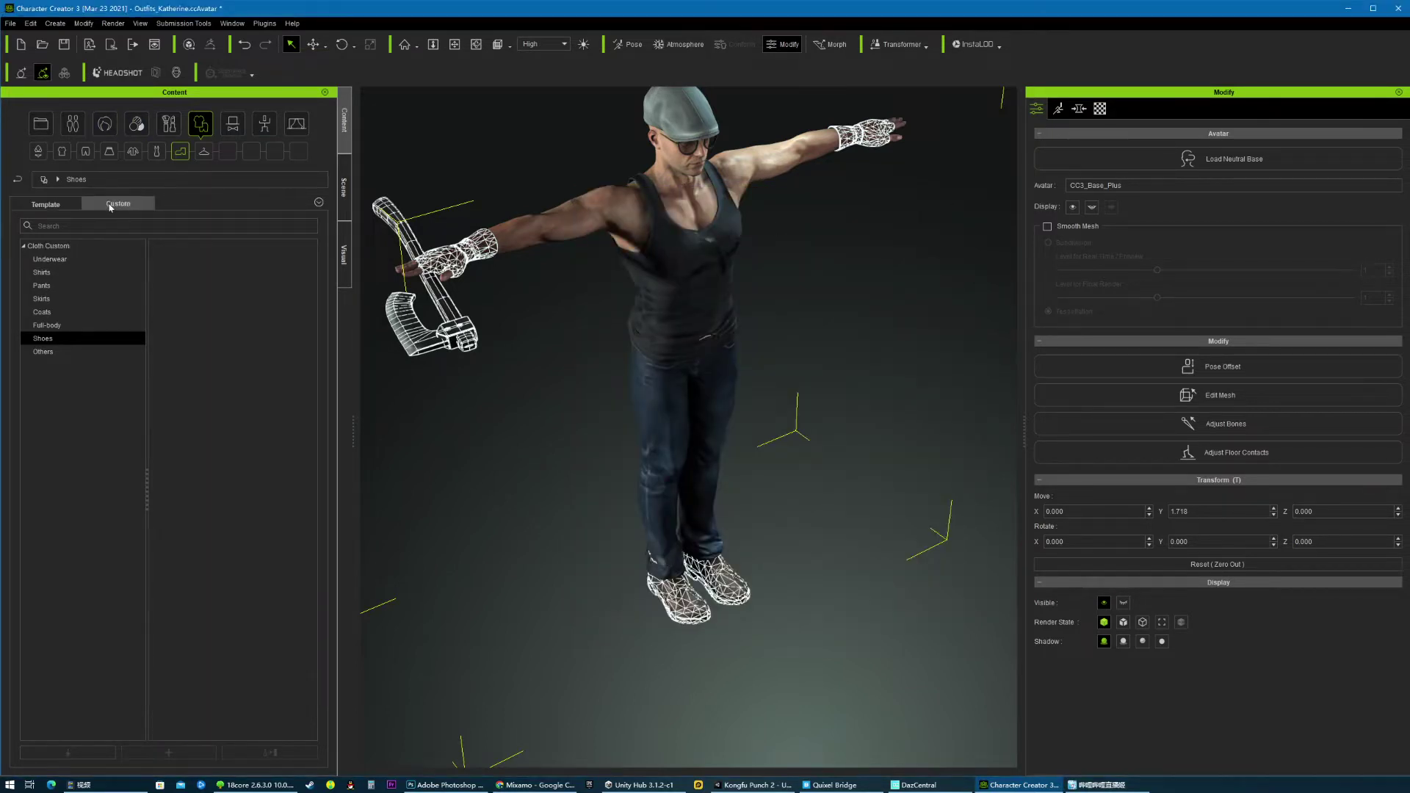
{"action": "left_click", "coordinate": [11, 23]}
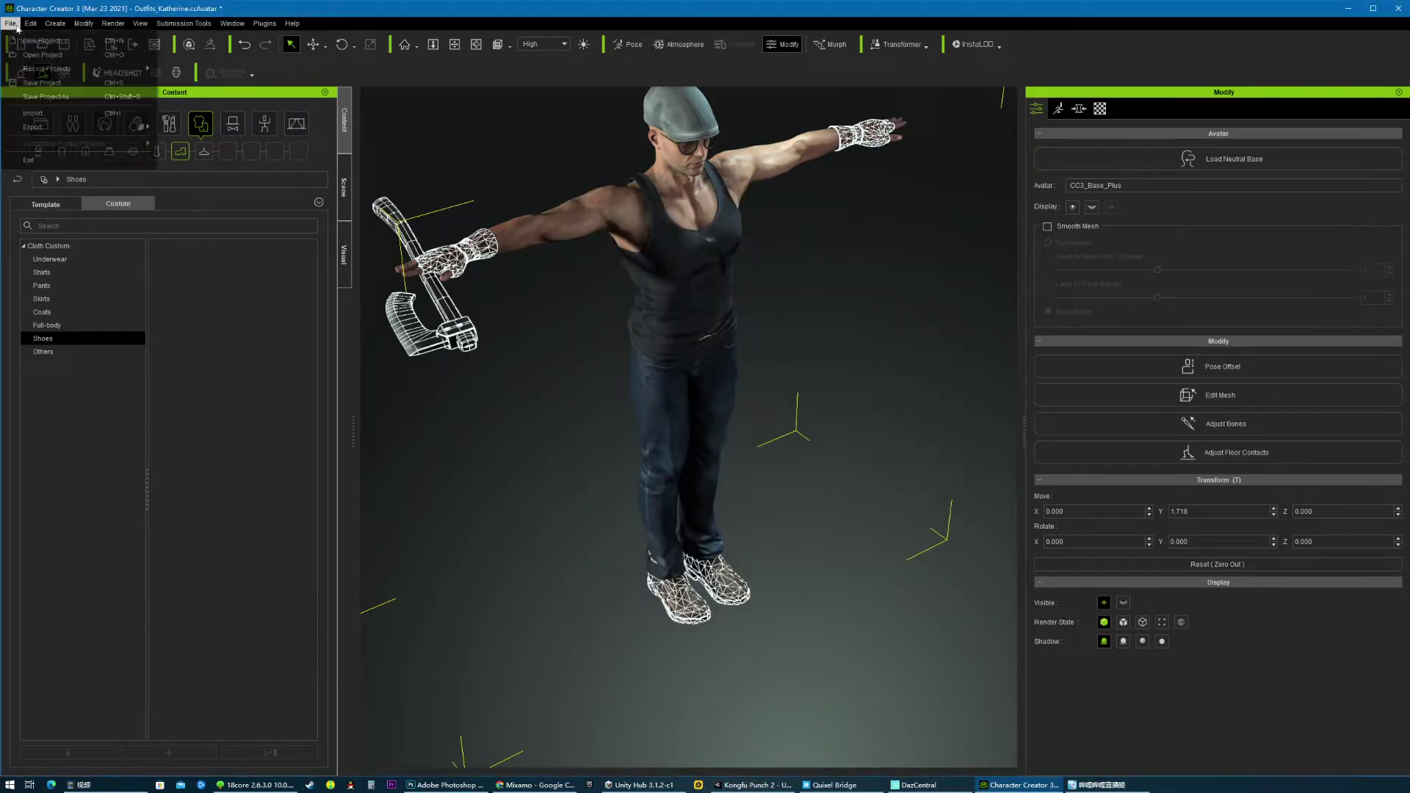
{"action": "left_click", "coordinate": [81, 97]}
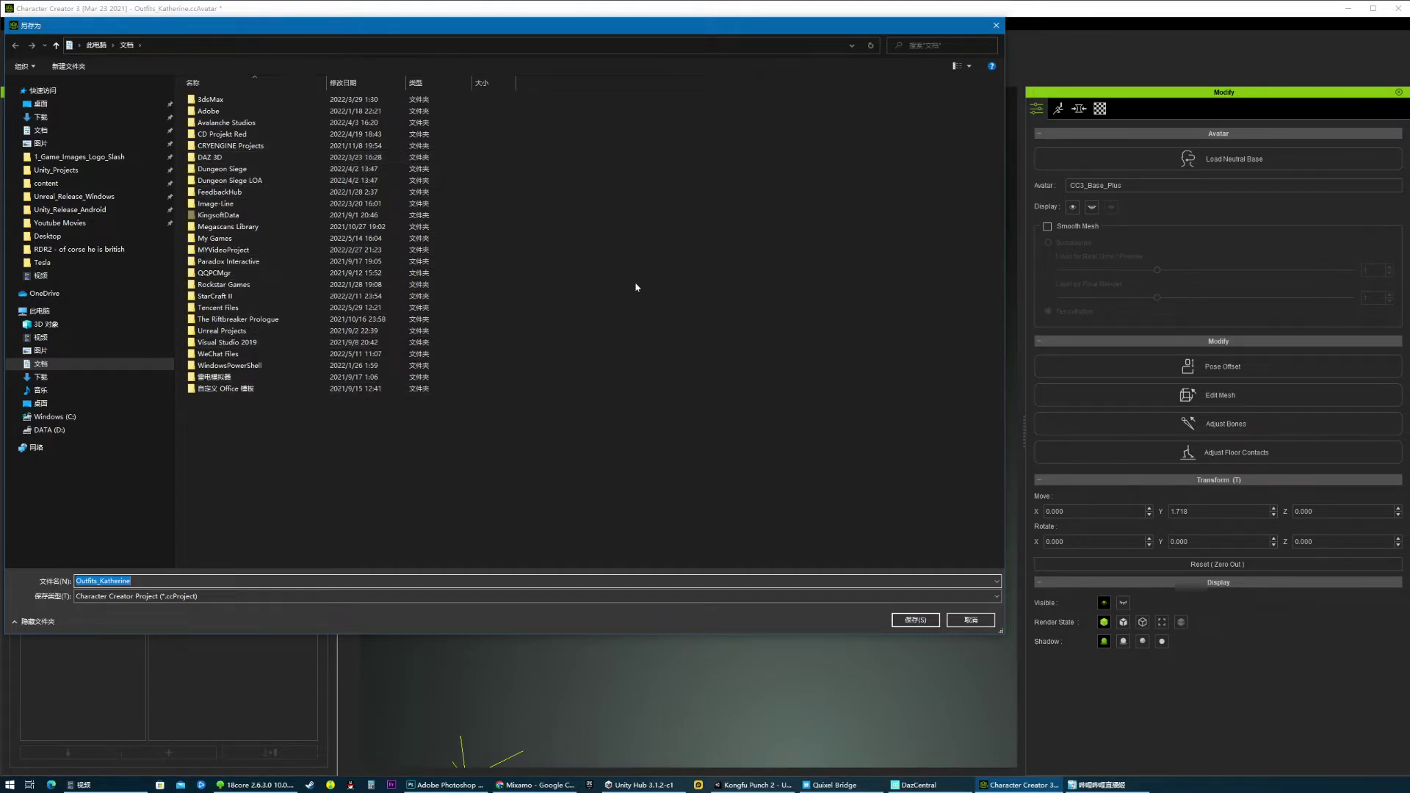
{"action": "left_click", "coordinate": [677, 295]}
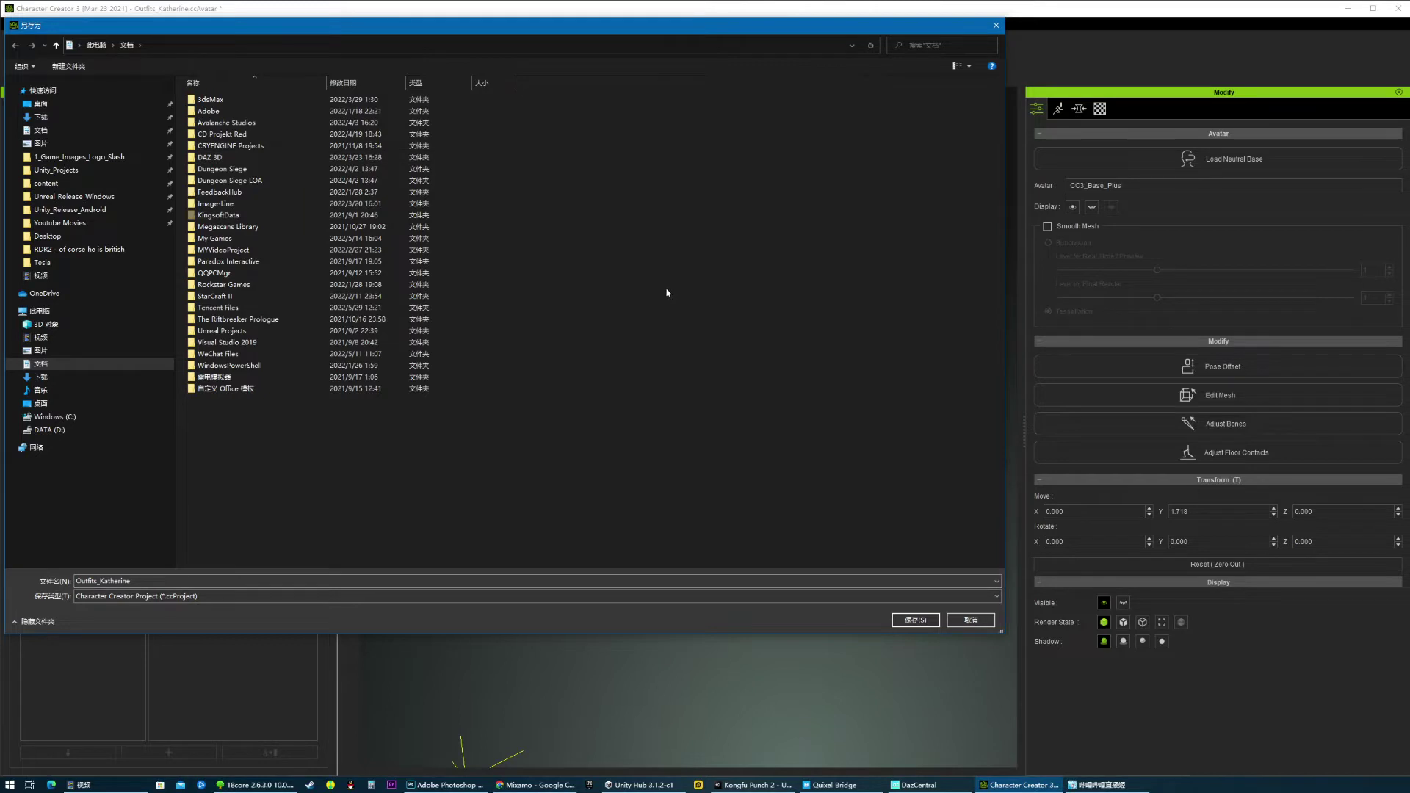
{"action": "left_click", "coordinate": [980, 619]}
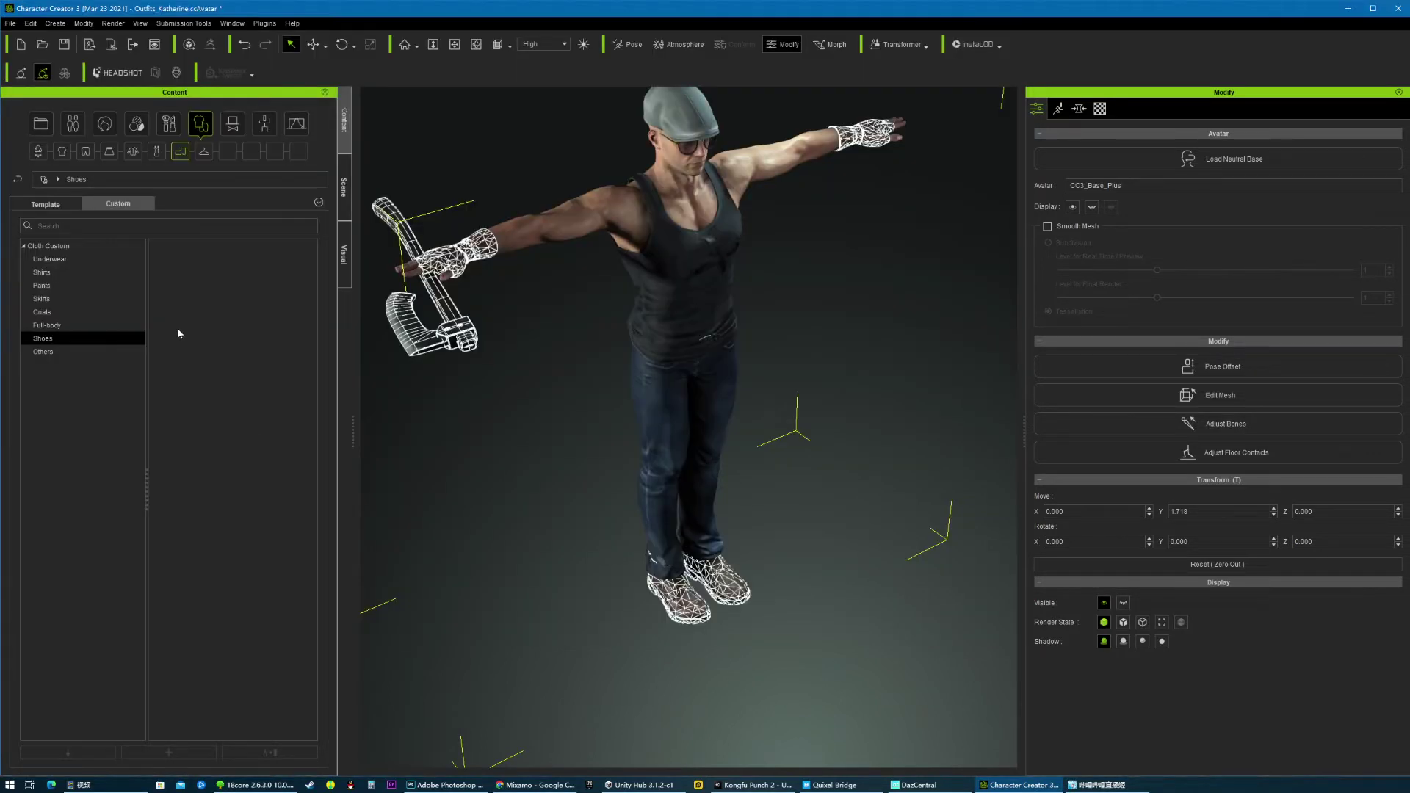
- Show the custom Project files in the content library
{"action": "left_click", "coordinate": [58, 206]}
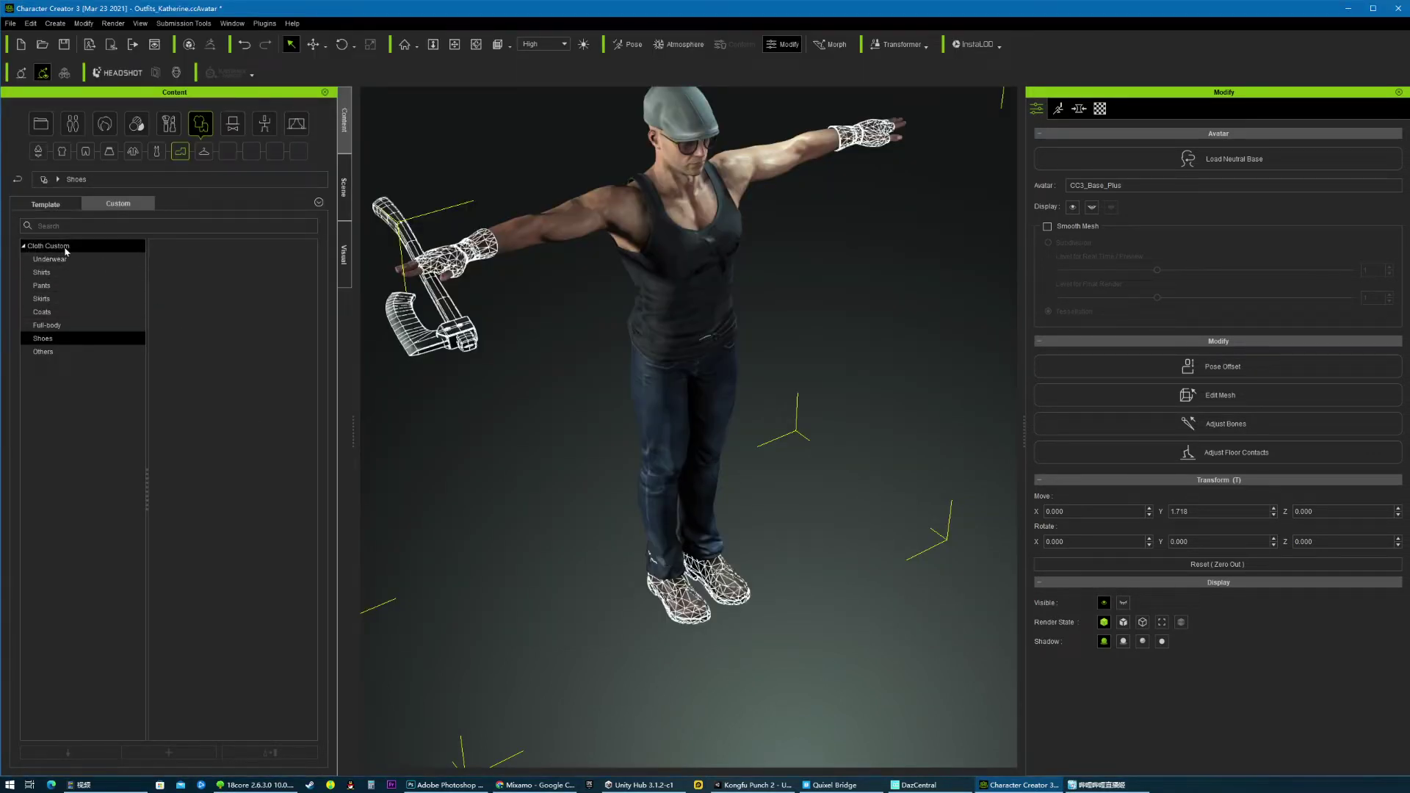
{"action": "left_click", "coordinate": [41, 126]}
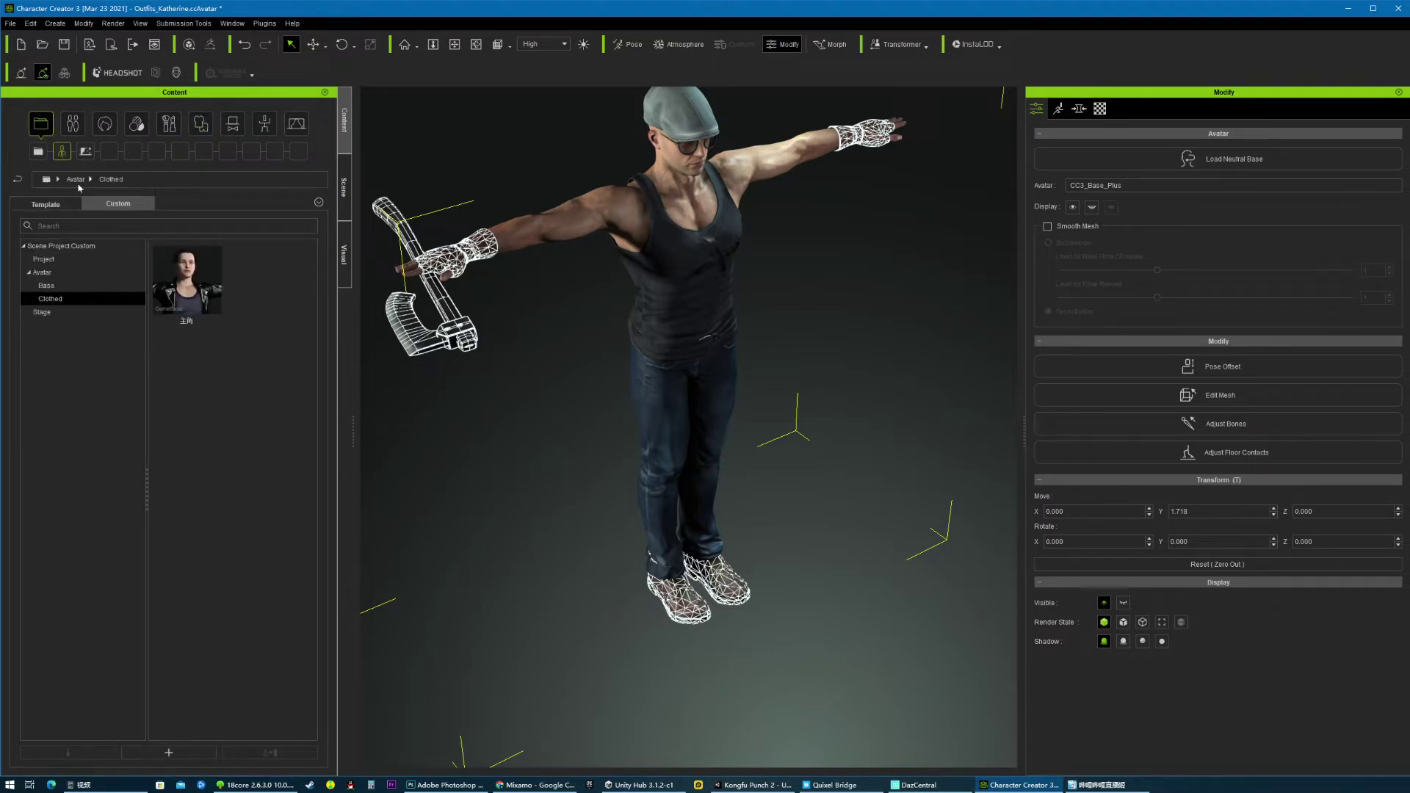
{"action": "left_click", "coordinate": [75, 260]}
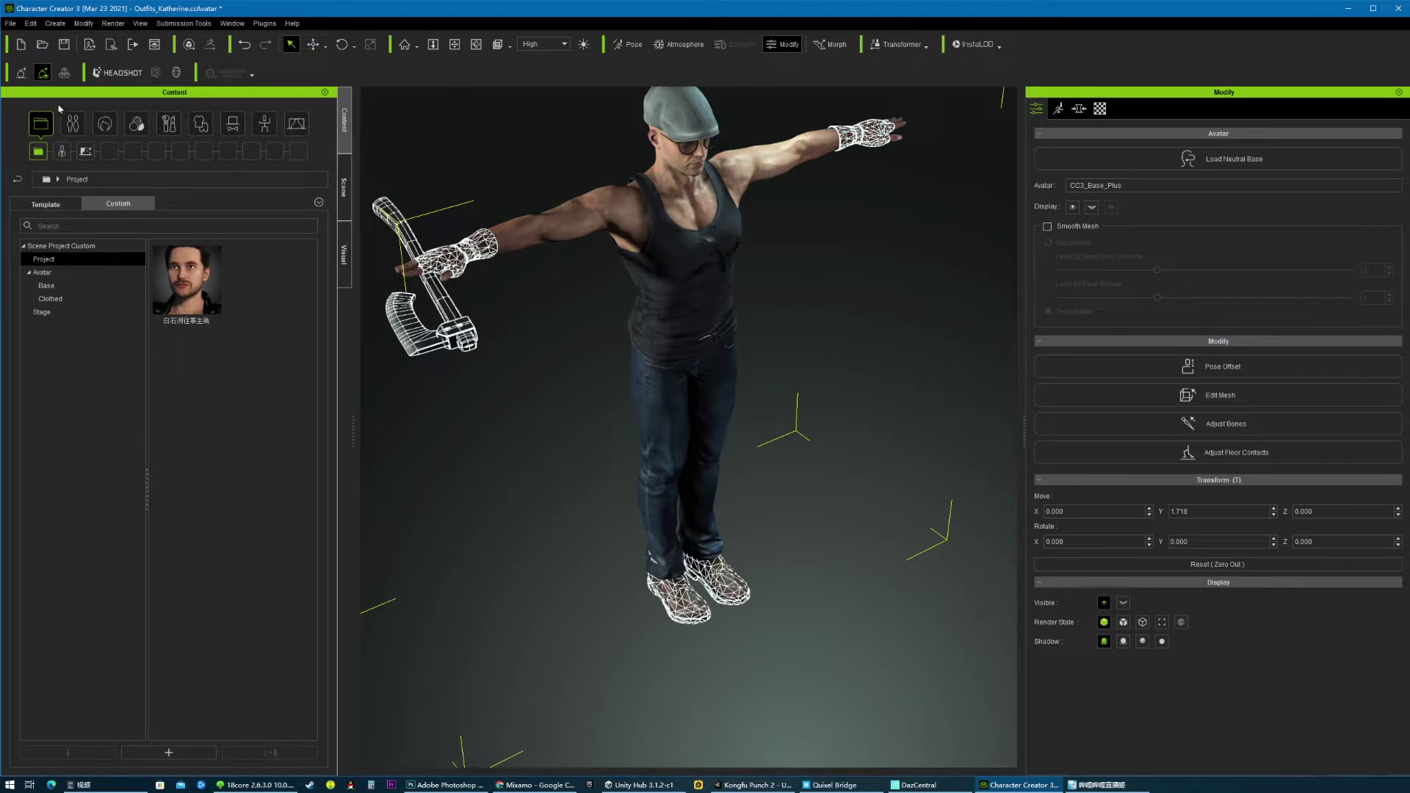
- Start saving the project to a new location and browse to the 库-模型 folder on the DATA (D:) drive
{"action": "left_click", "coordinate": [11, 23]}
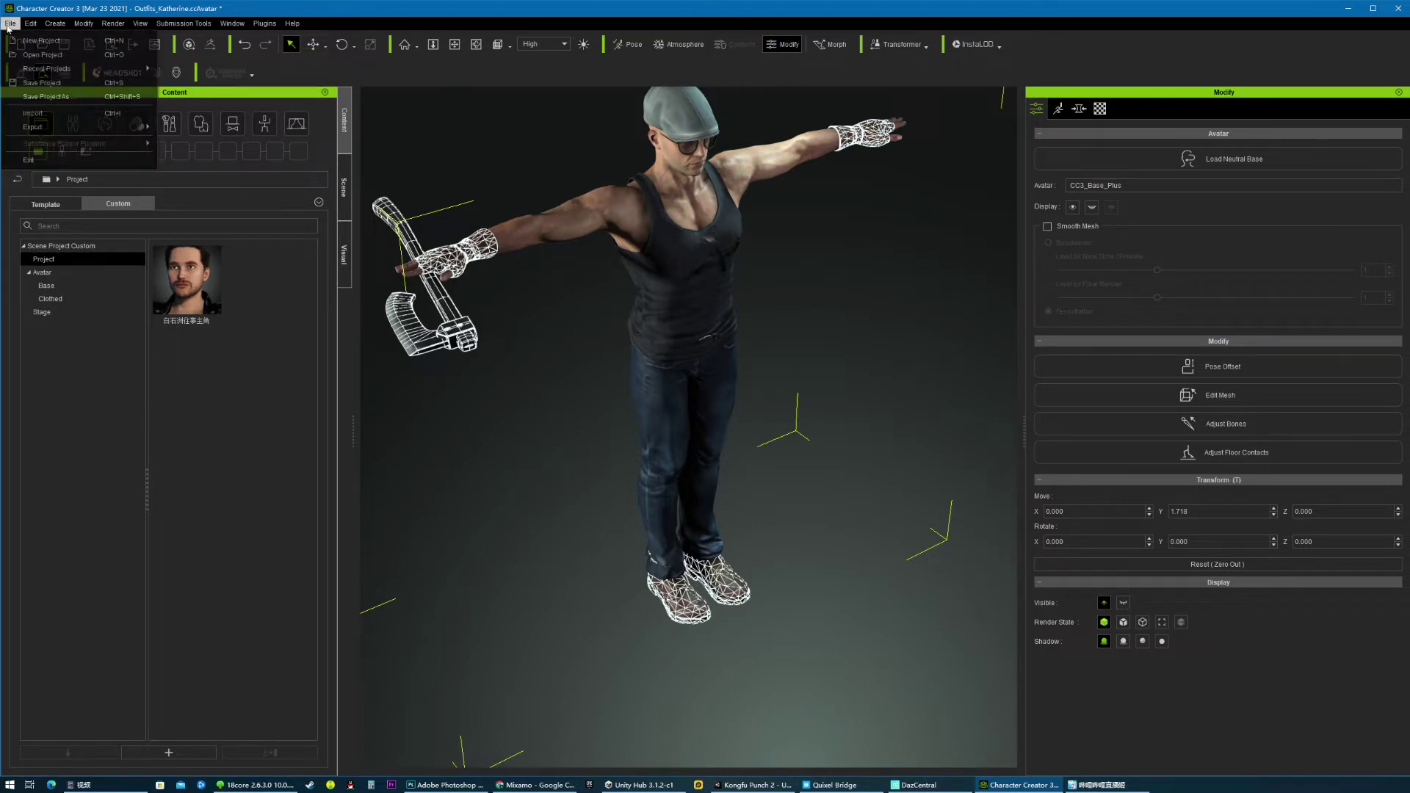
{"action": "left_click", "coordinate": [67, 103]}
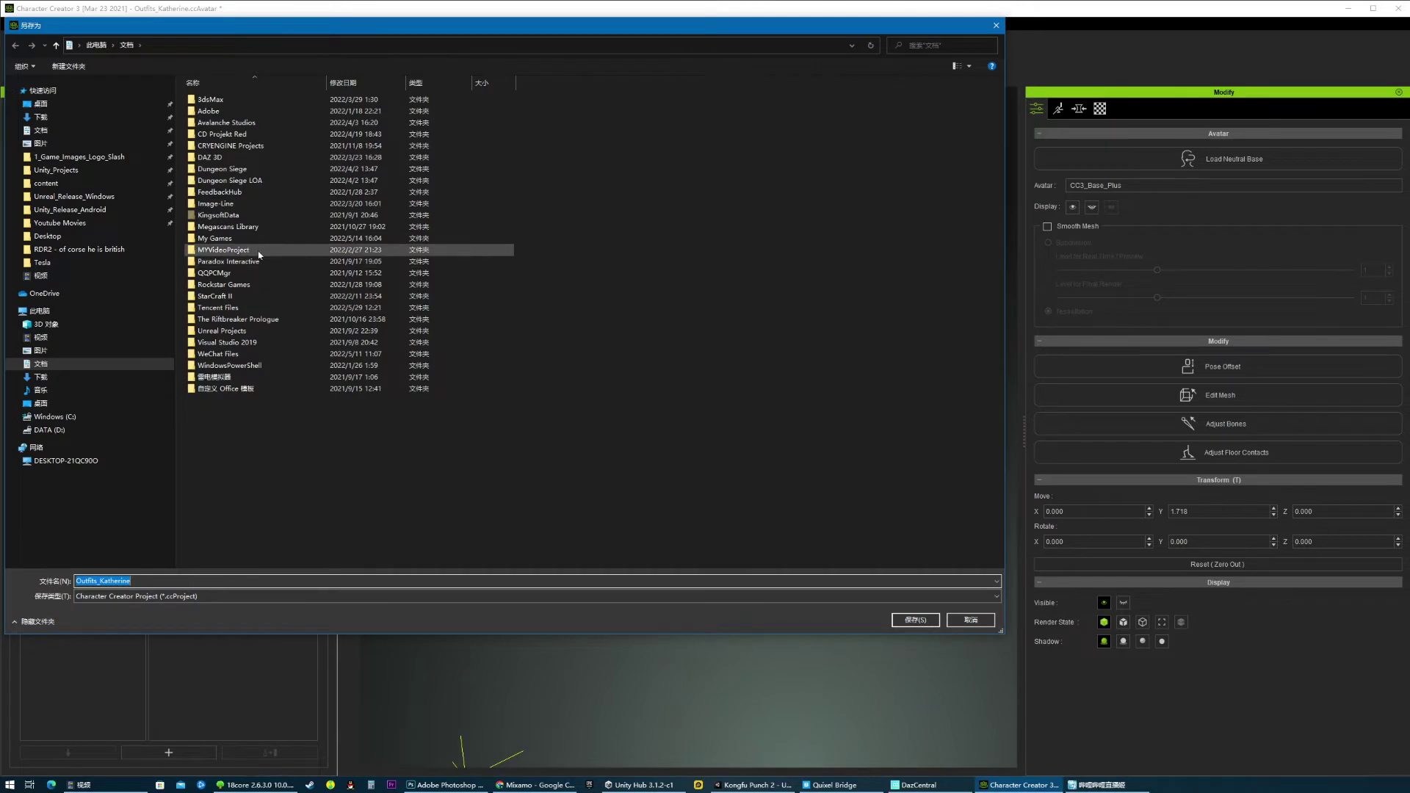
{"action": "left_click", "coordinate": [243, 431]}
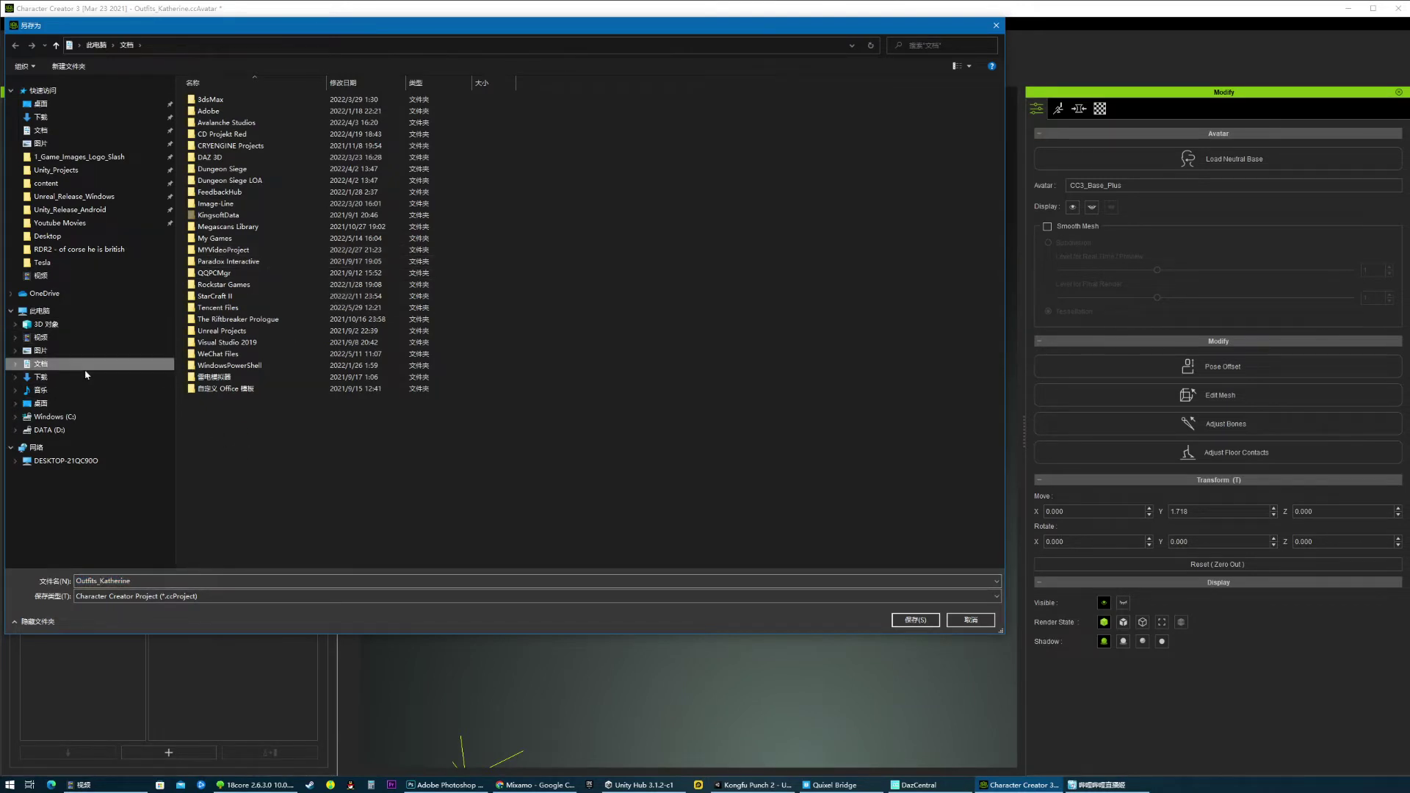
{"action": "left_click", "coordinate": [88, 430]}
{"action": "left_click", "coordinate": [457, 438]}
{"action": "key", "text": "c"}
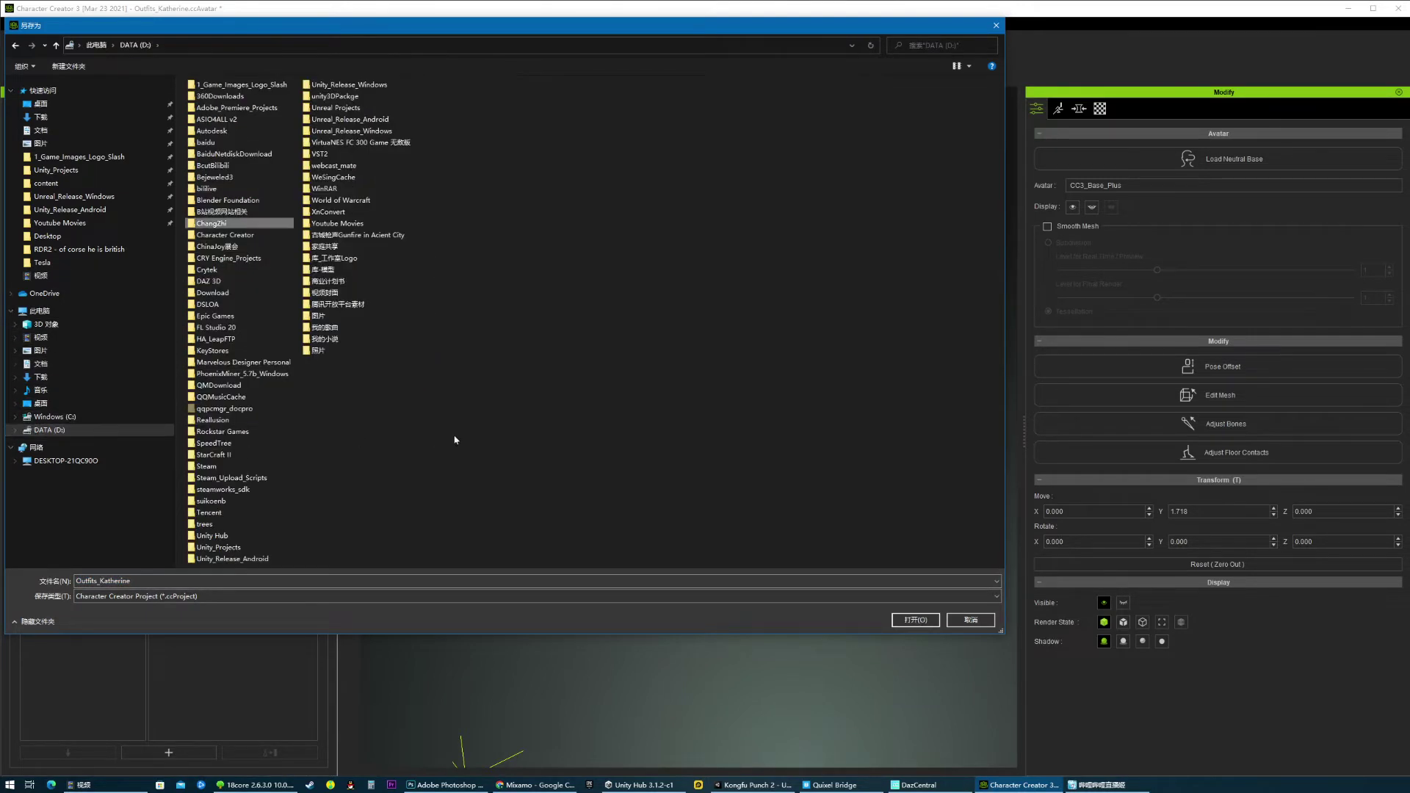
{"action": "double_click", "coordinate": [263, 234]}
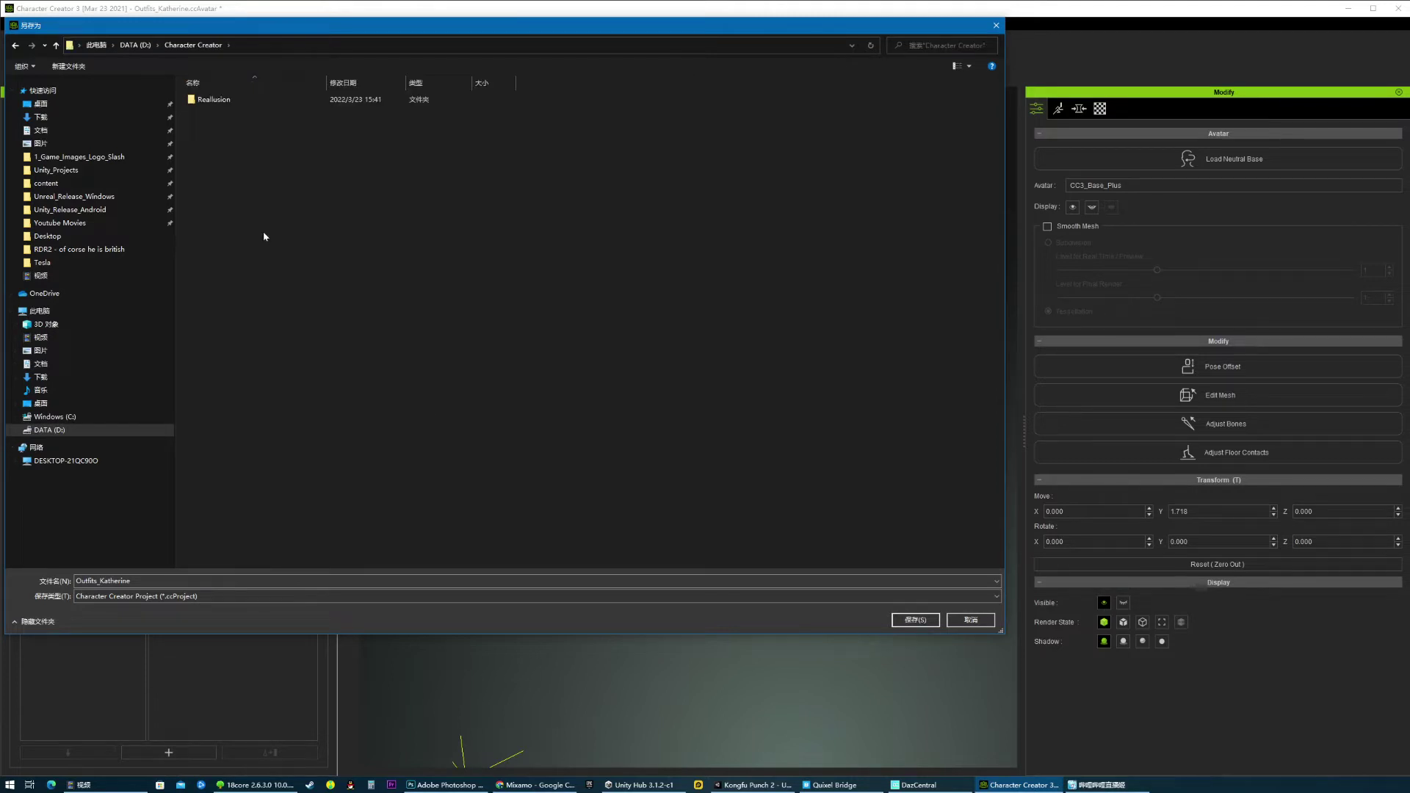
{"action": "left_click", "coordinate": [135, 45]}
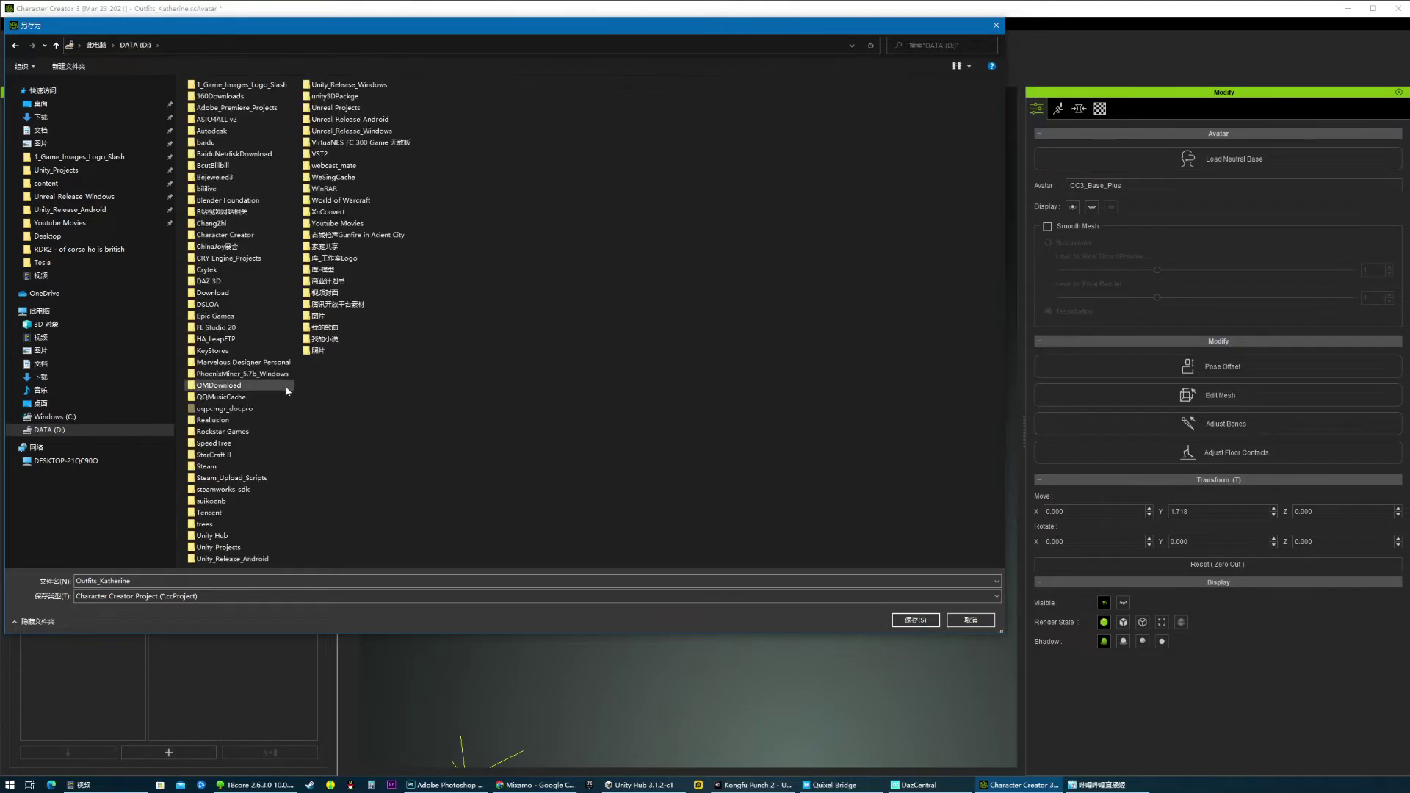
{"action": "double_click", "coordinate": [323, 270]}
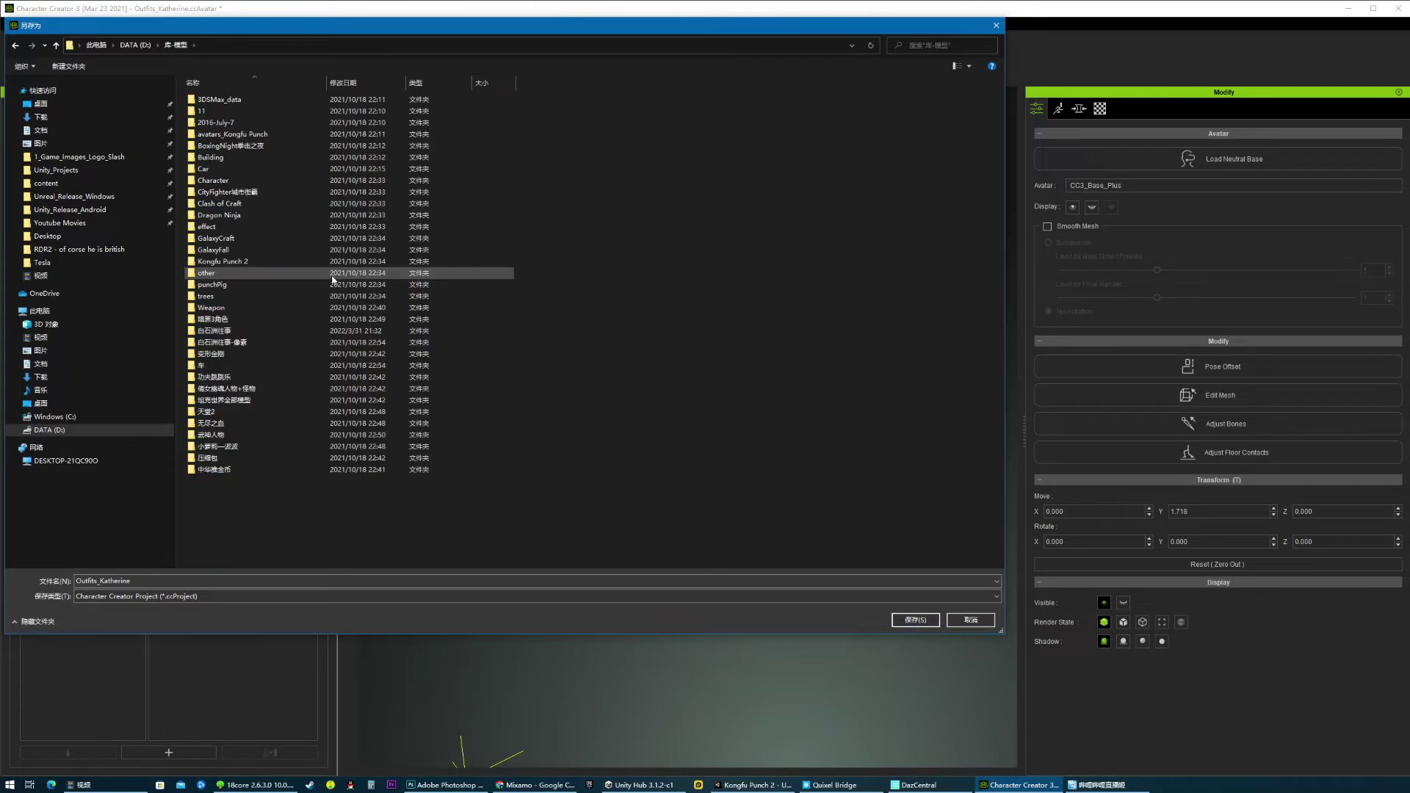
{"action": "double_click", "coordinate": [247, 181]}
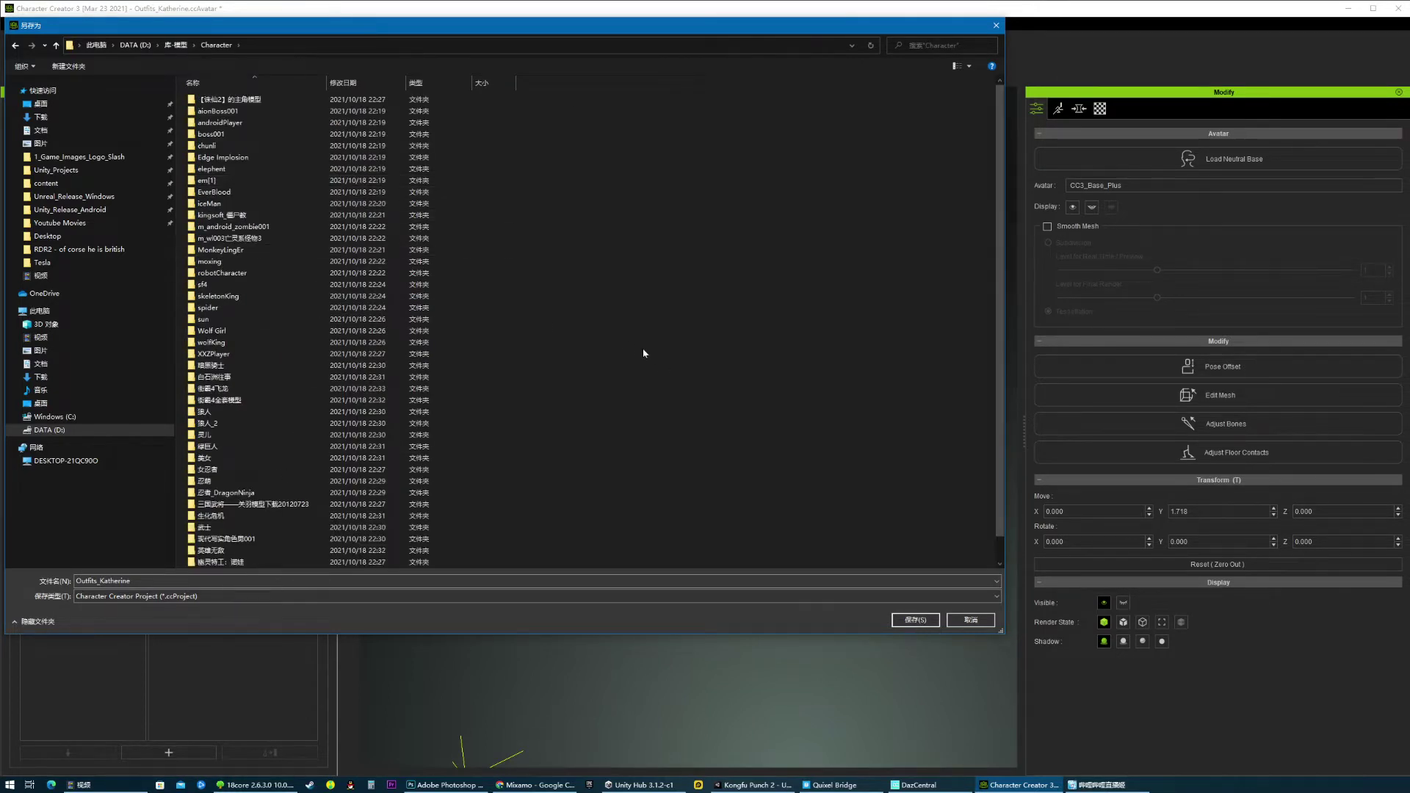
{"action": "scroll", "coordinate": [620, 320], "scroll_direction": "down", "scroll_amount": 1}
{"action": "scroll", "coordinate": [613, 308], "scroll_direction": "up", "scroll_amount": 1}
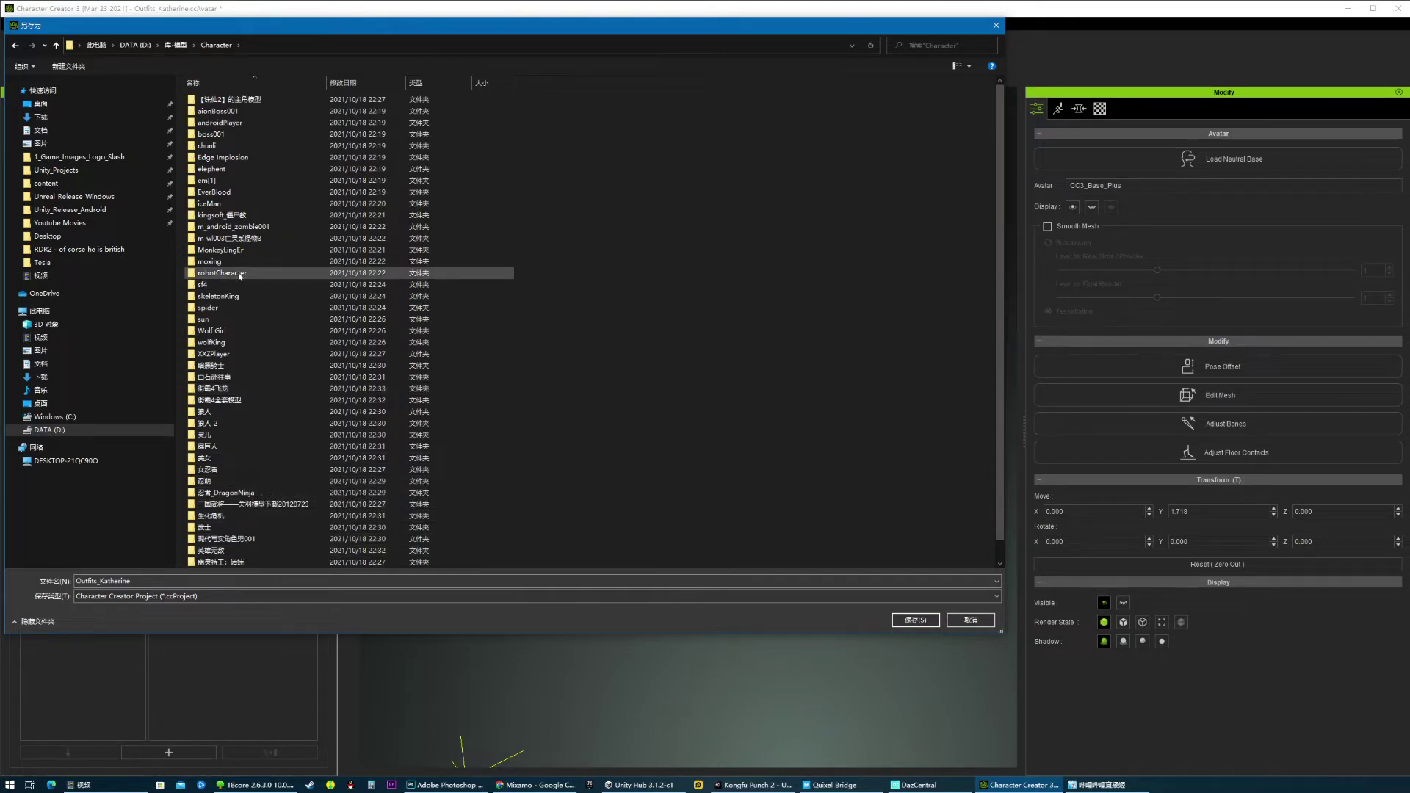
{"action": "left_click", "coordinate": [176, 45]}
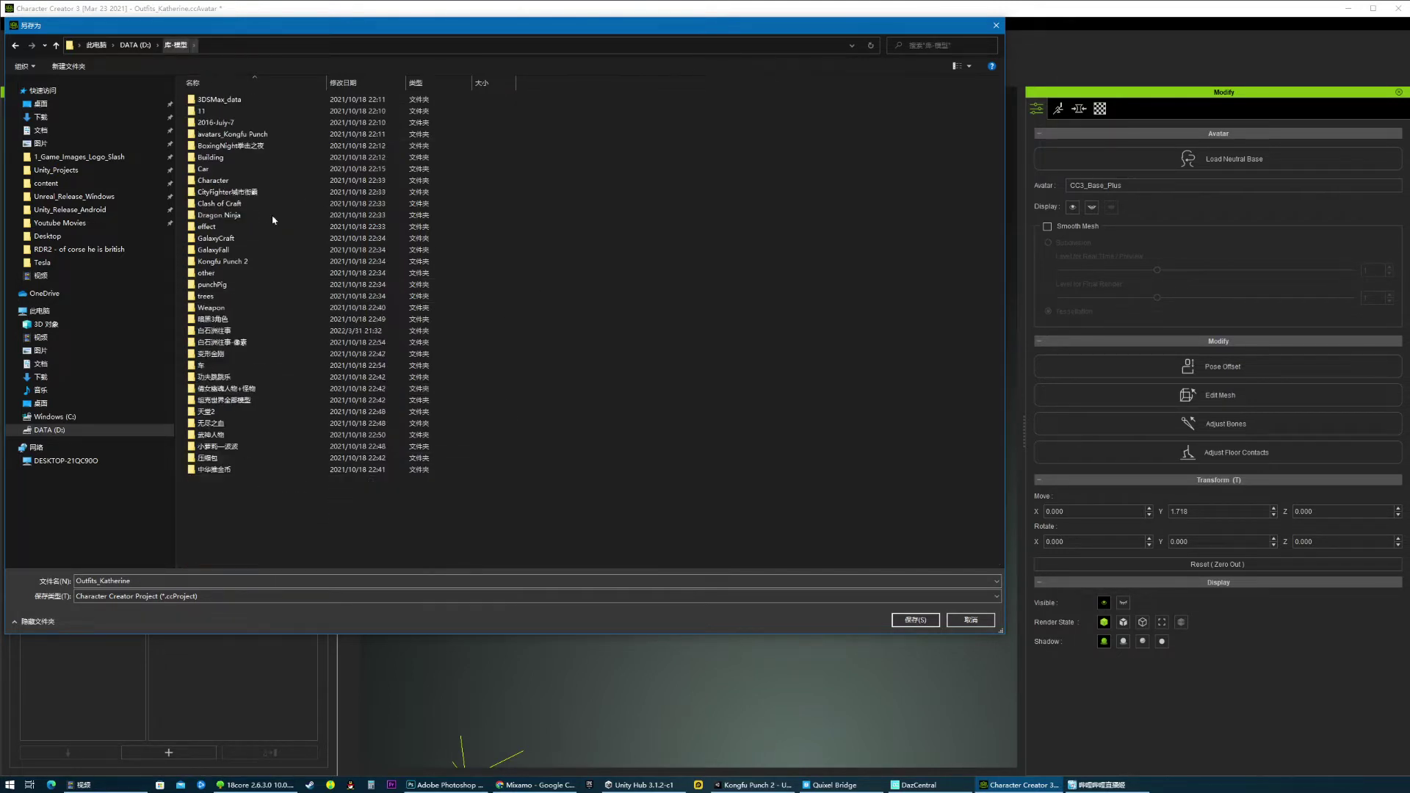
- Create a folder named CC inside 库-模型 and save the project there under its suggested file name
{"action": "right_click", "coordinate": [283, 516]}
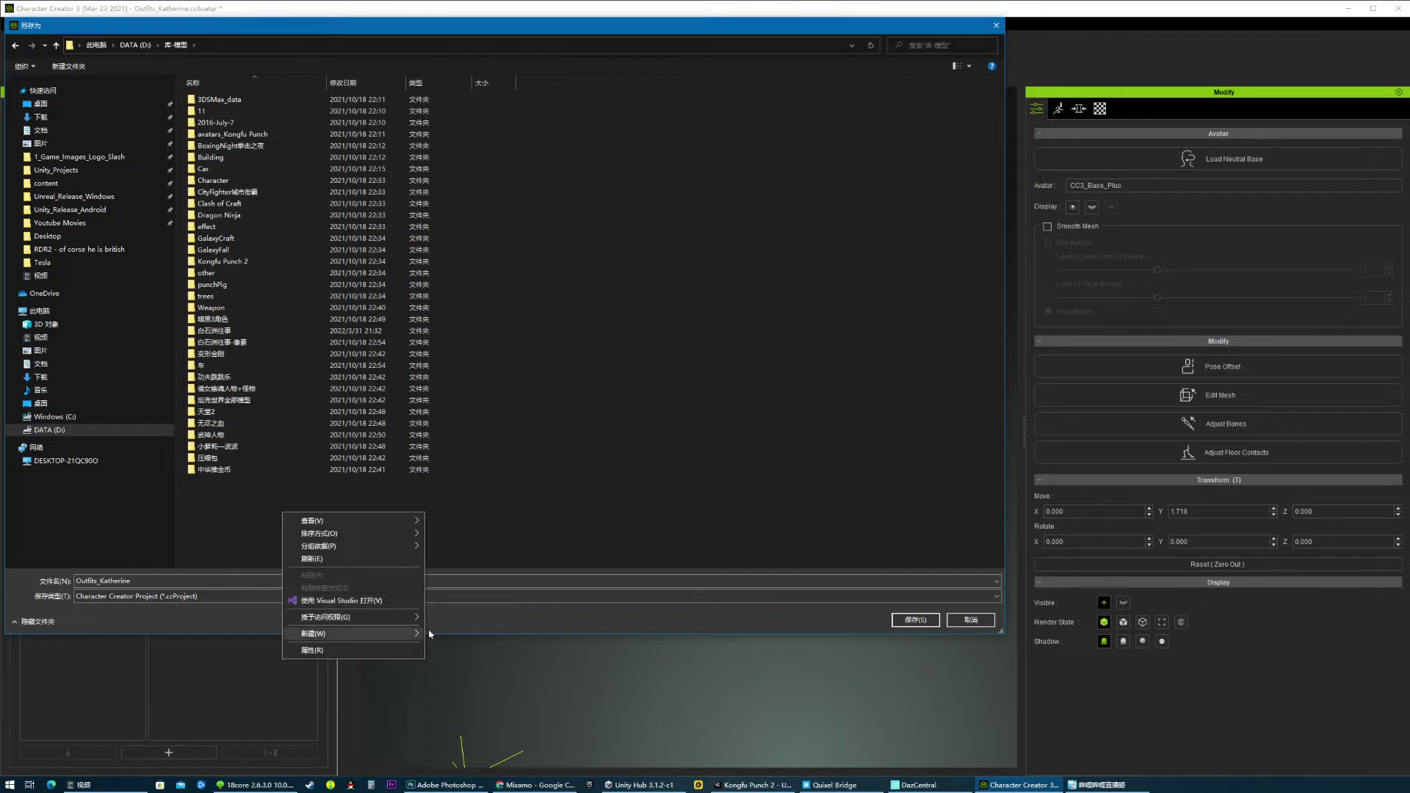
{"action": "mouse_move", "coordinate": [396, 633]}
{"action": "left_click", "coordinate": [465, 635]}
{"action": "type", "text": "CC"}
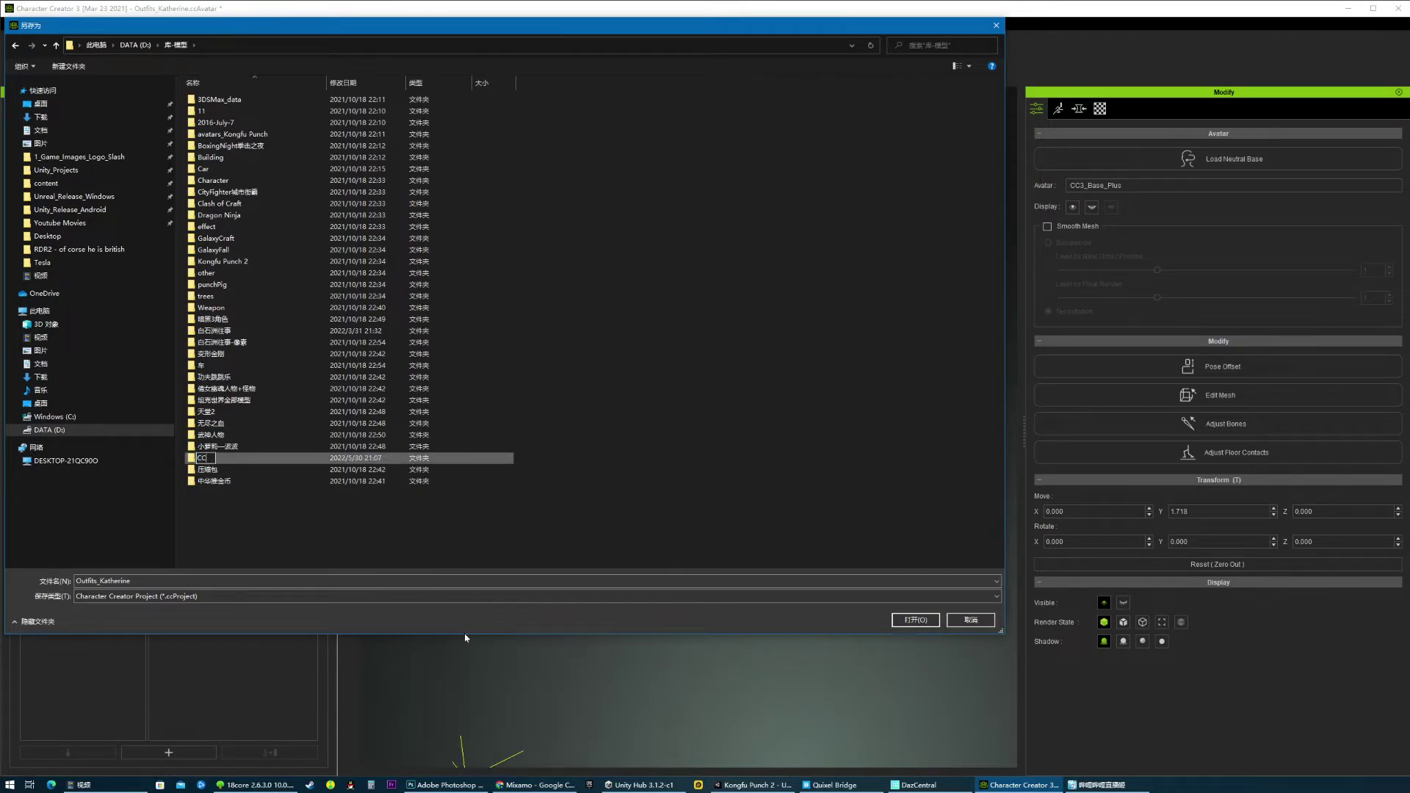
{"action": "key", "text": "Return"}
{"action": "key", "text": "Return"}
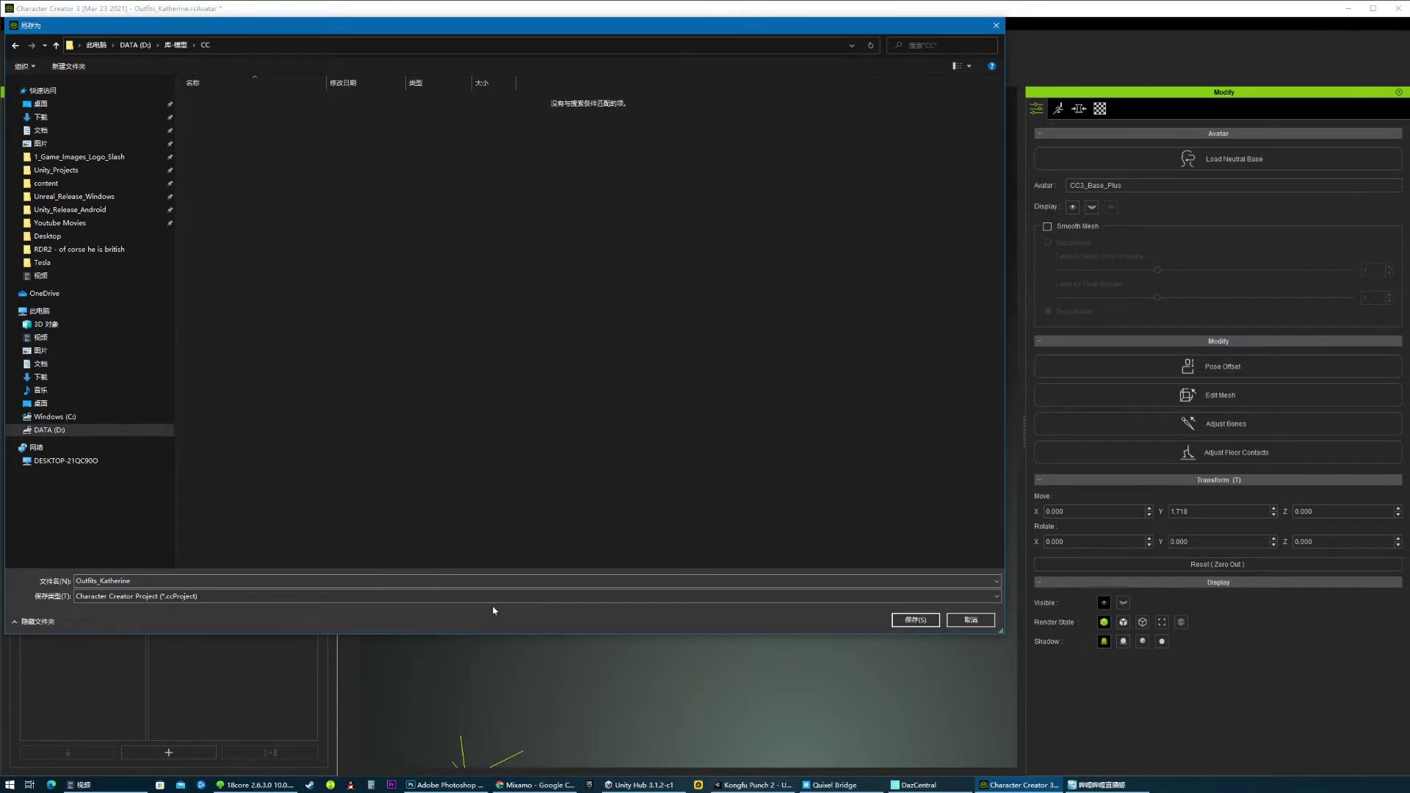
{"action": "left_click", "coordinate": [908, 622]}
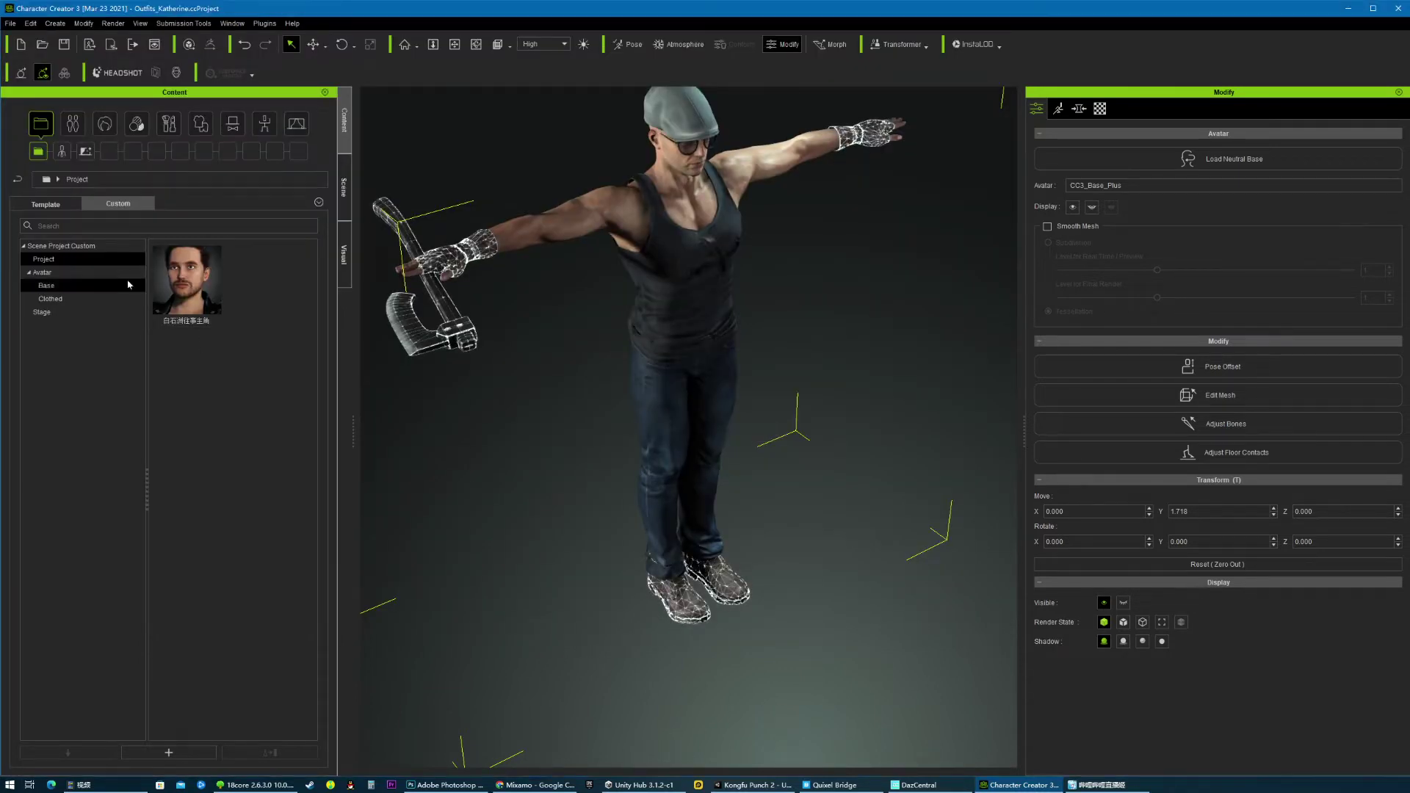
- Look over the custom and template Project, Avatar and Stage categories in the content library
{"action": "left_click", "coordinate": [52, 262]}
{"action": "left_click", "coordinate": [53, 270]}
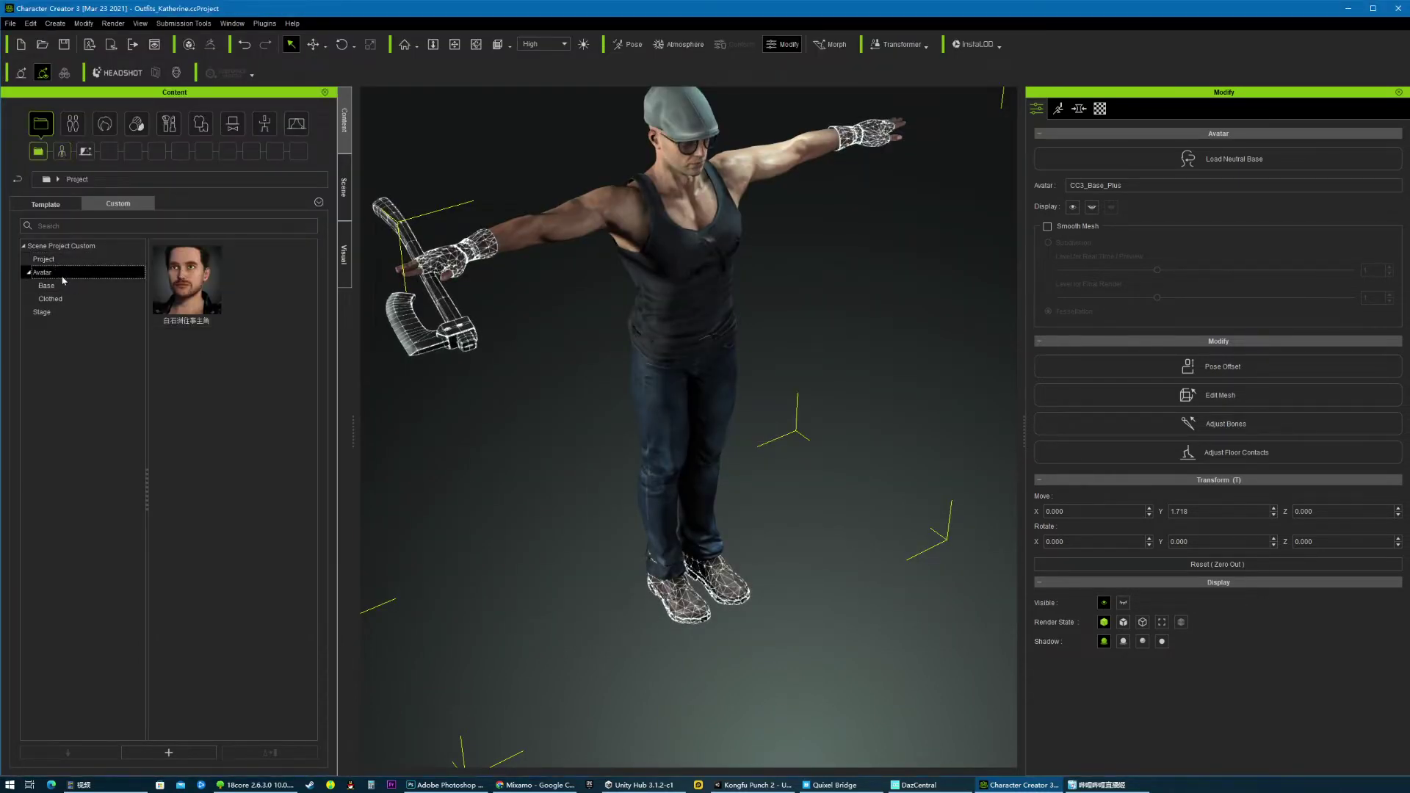
{"action": "left_click", "coordinate": [47, 208]}
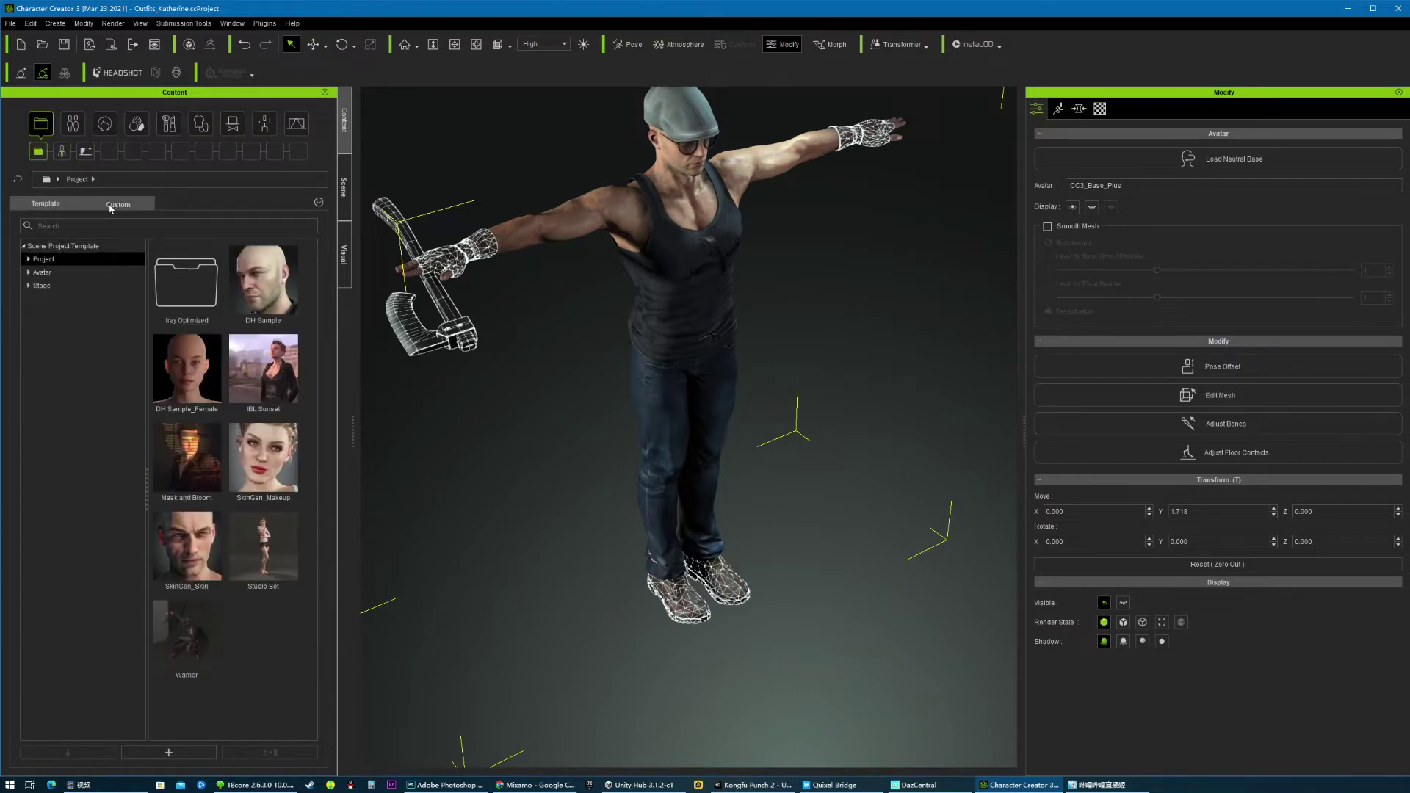
{"action": "left_click", "coordinate": [46, 272]}
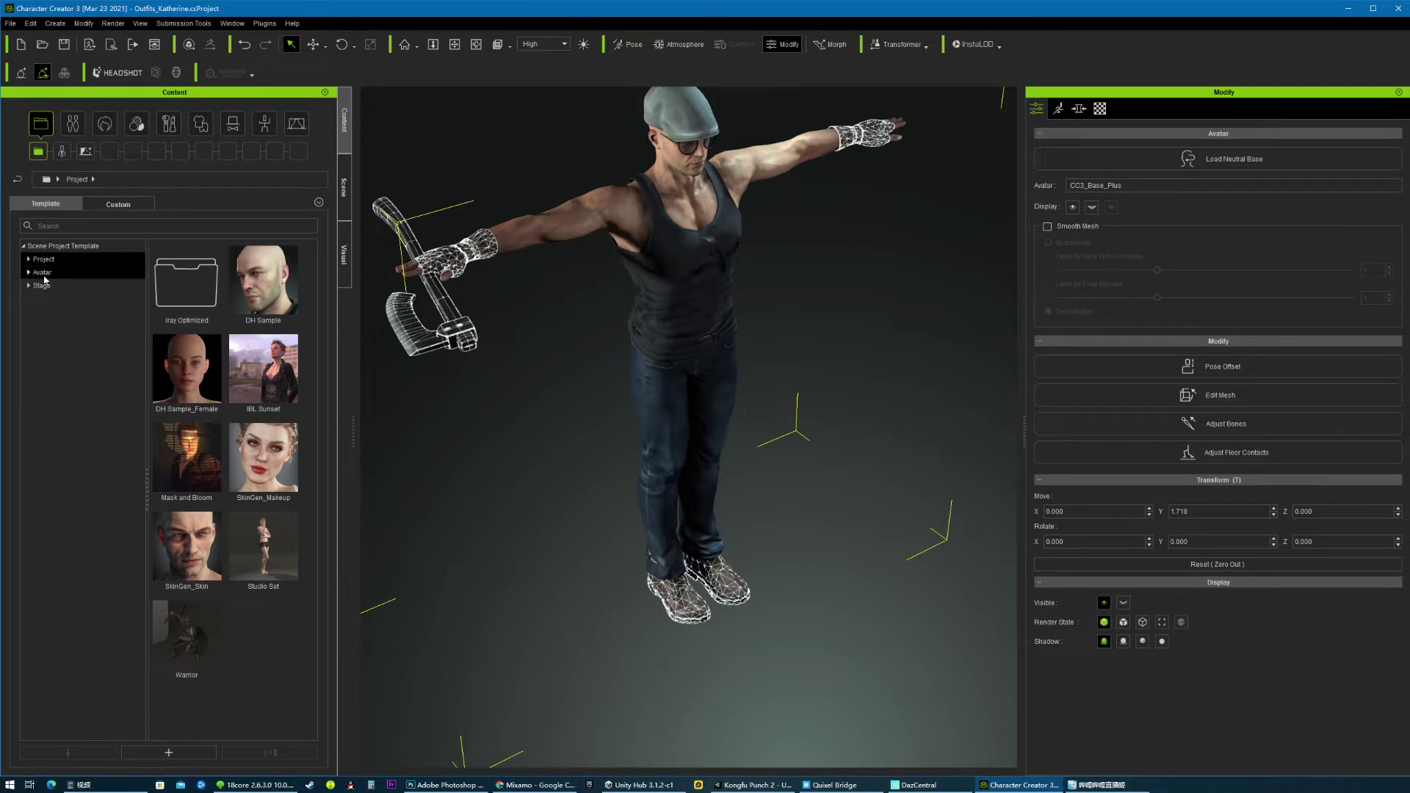
{"action": "left_click", "coordinate": [57, 287]}
{"action": "left_click", "coordinate": [66, 246]}
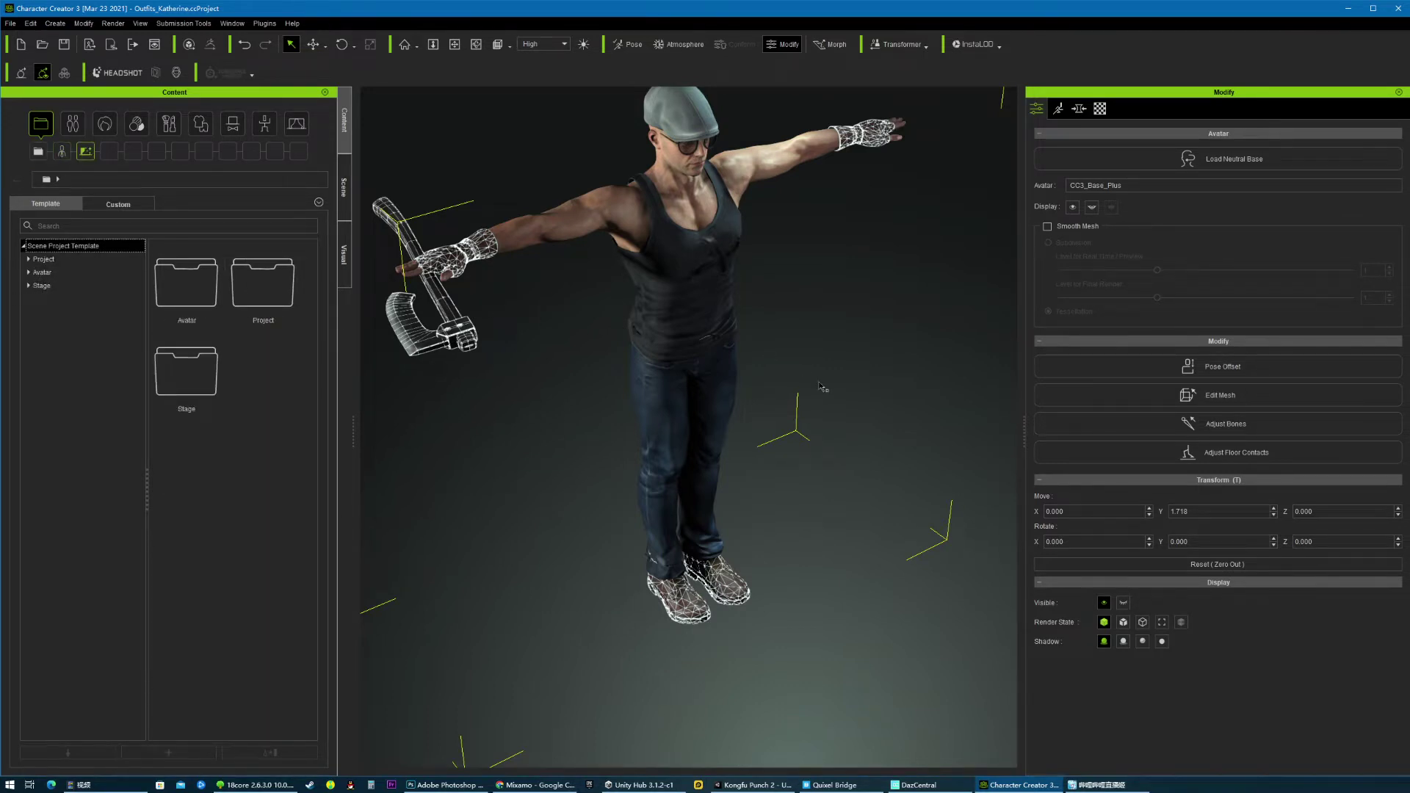
- Bring up the FBX (Clothed Character) export settings and choose Unity 3D as the target tool preset
{"action": "middle_click_drag", "start_coordinate": [817, 368], "coordinate": [866, 455]}
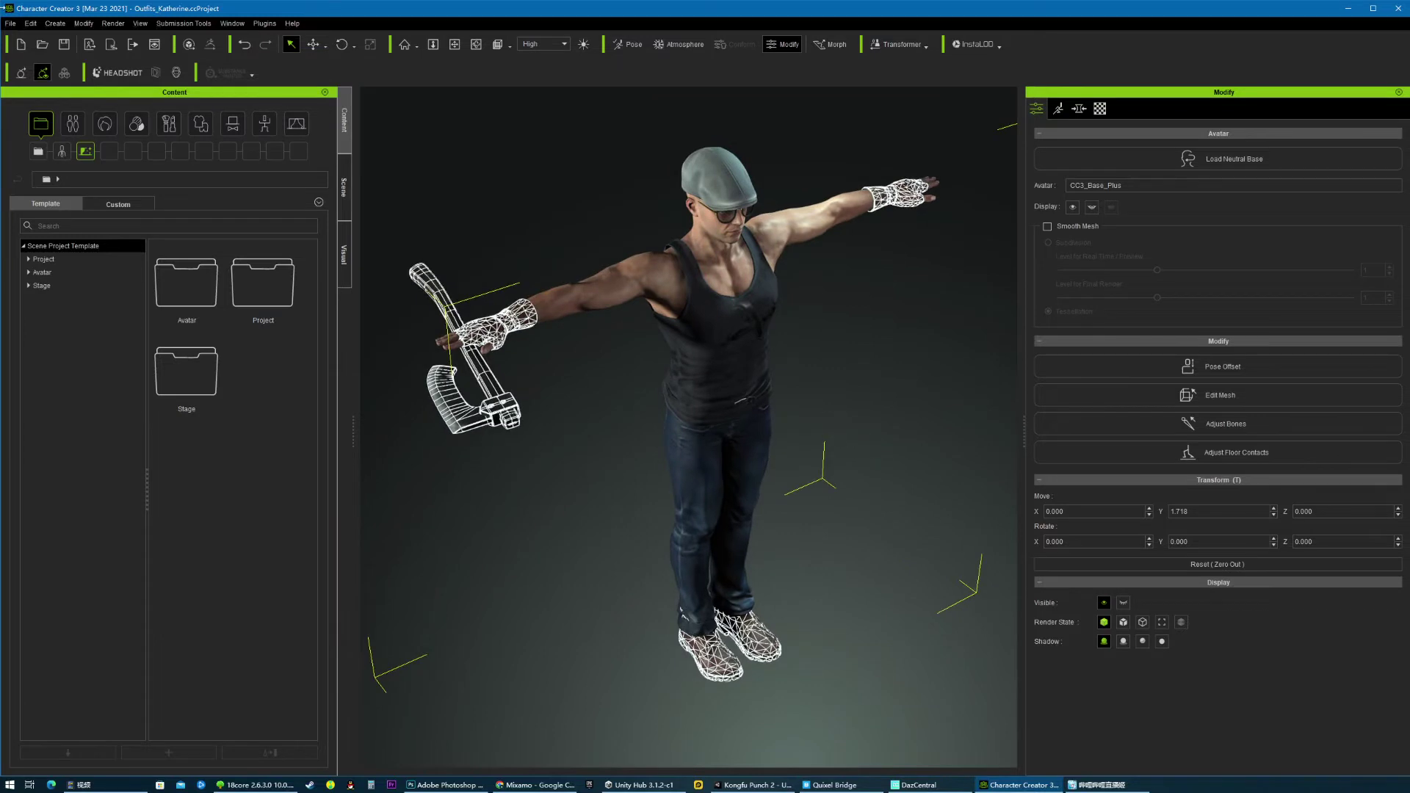
{"action": "left_click", "coordinate": [10, 23]}
{"action": "mouse_move", "coordinate": [81, 127]}
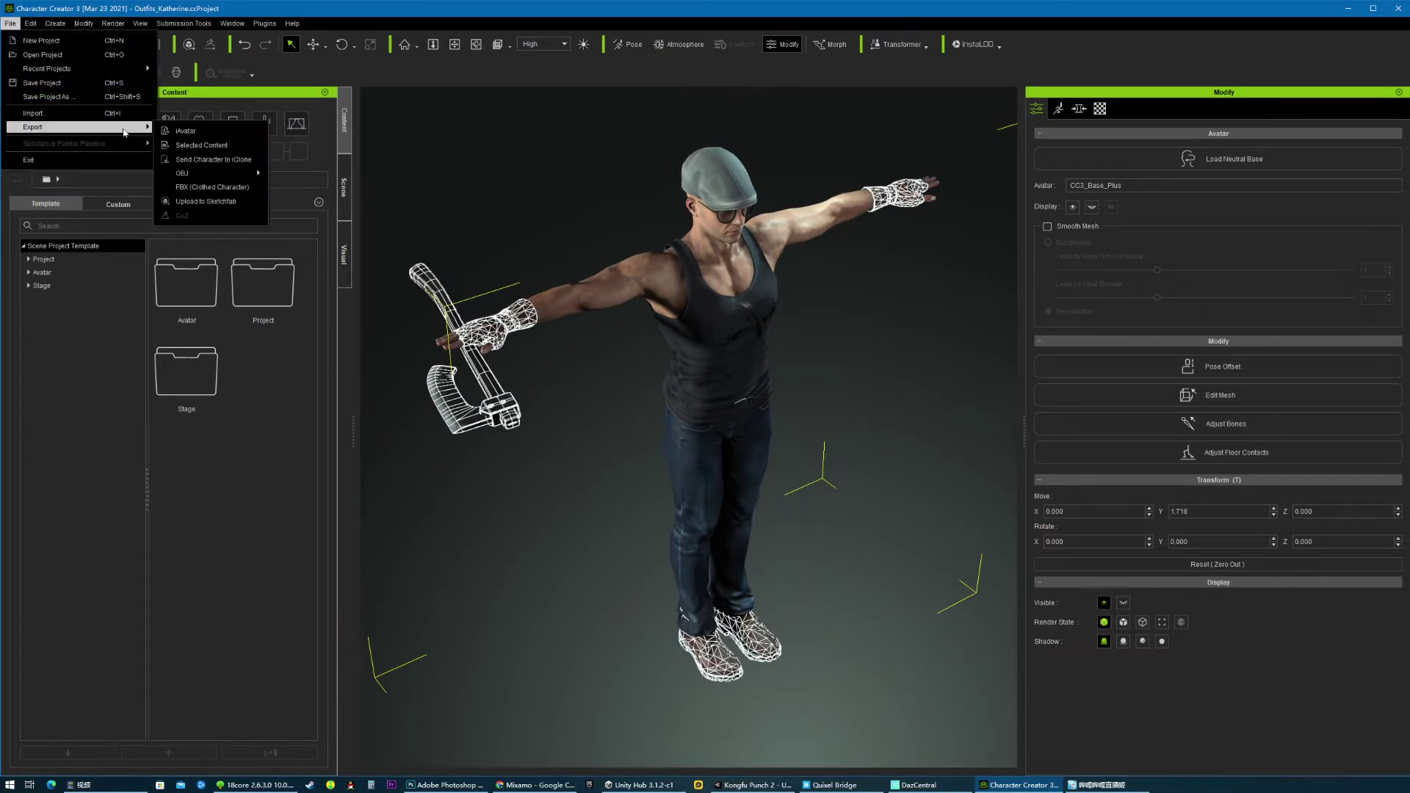
{"action": "left_click", "coordinate": [232, 188]}
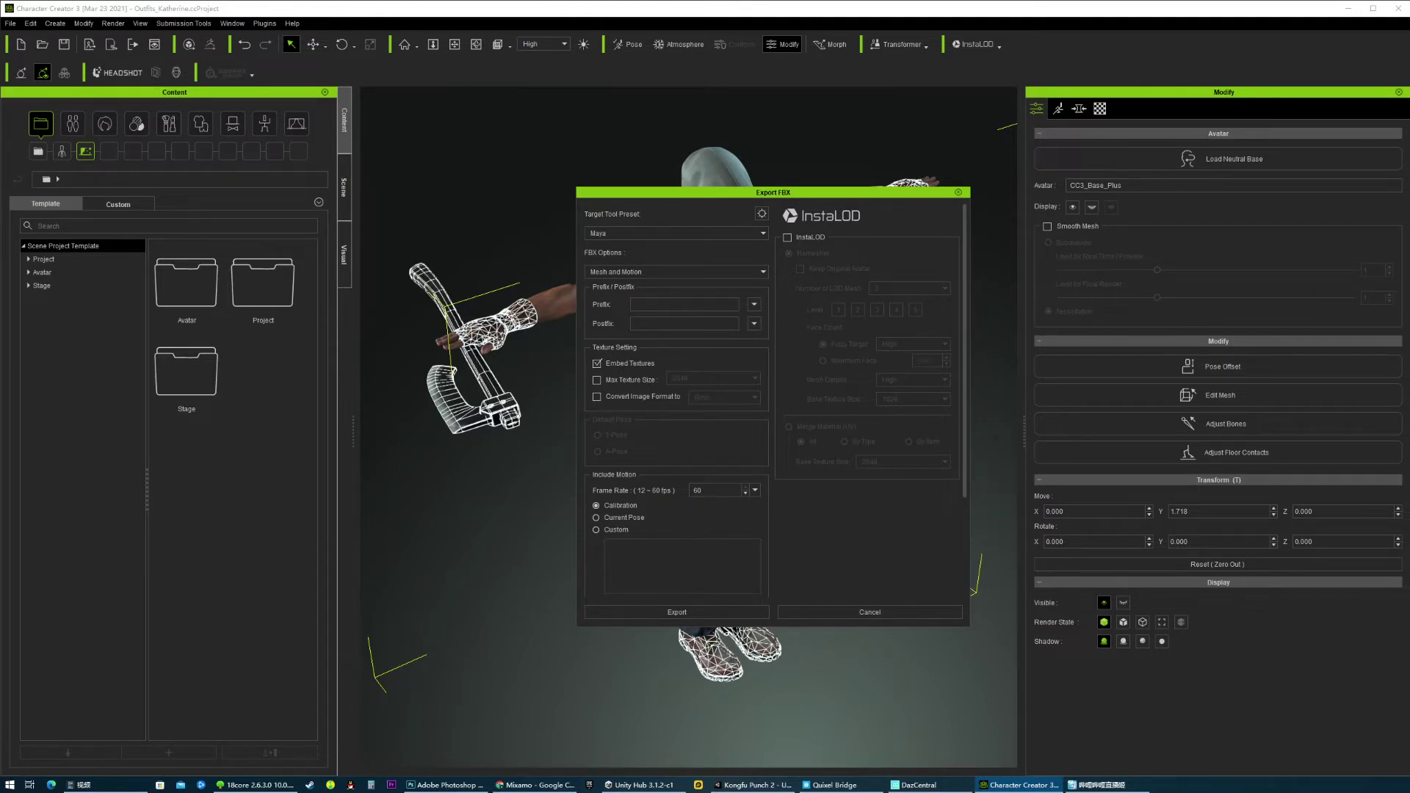
{"action": "left_click", "coordinate": [621, 232]}
{"action": "left_click", "coordinate": [621, 266]}
- Embed the textures in the FBX, convert the images to Png and limit the maximum texture size to 1024
{"action": "left_click", "coordinate": [597, 363]}
{"action": "left_click", "coordinate": [597, 396]}
{"action": "left_click", "coordinate": [734, 398]}
{"action": "left_click", "coordinate": [718, 442]}
{"action": "left_click", "coordinate": [597, 381]}
{"action": "left_click", "coordinate": [709, 378]}
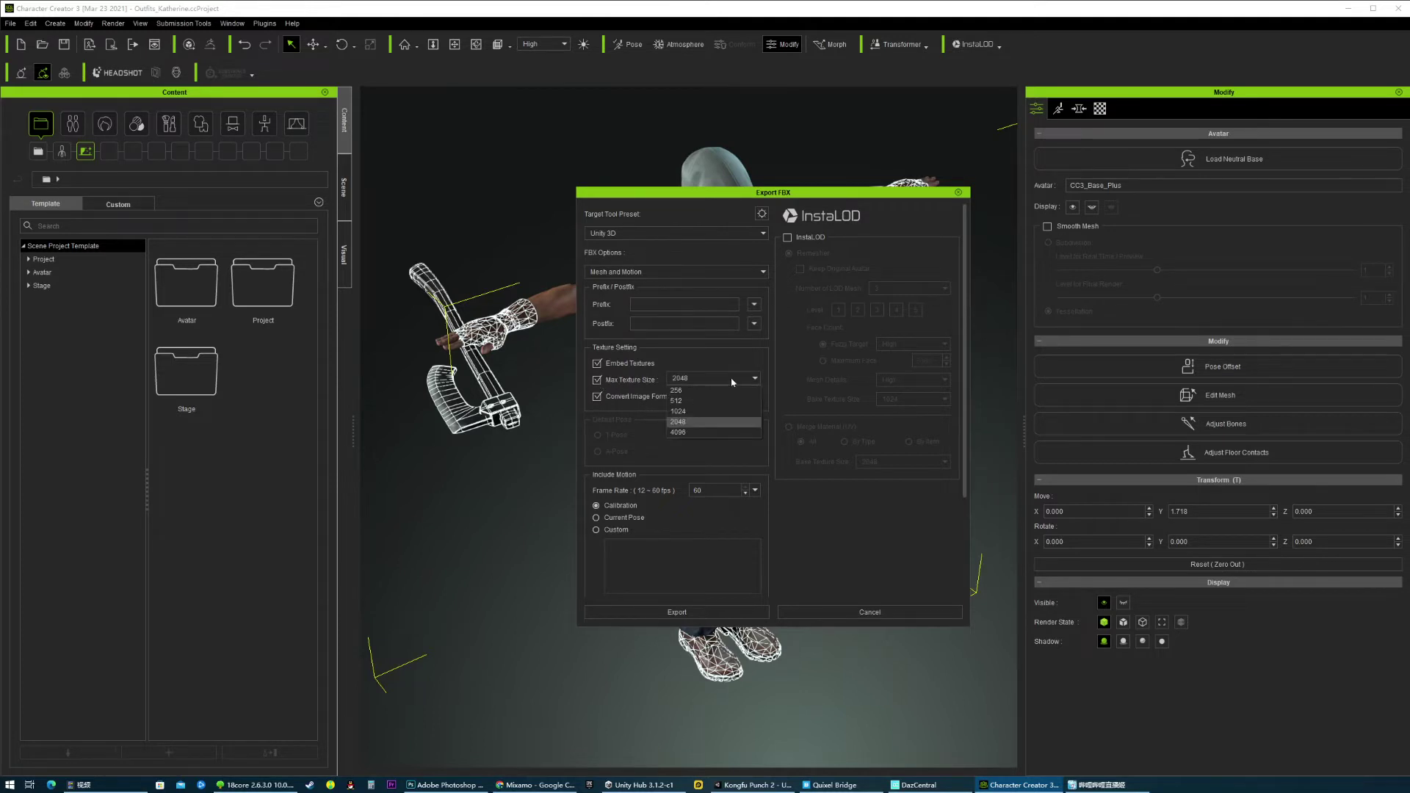
{"action": "left_click", "coordinate": [695, 412]}
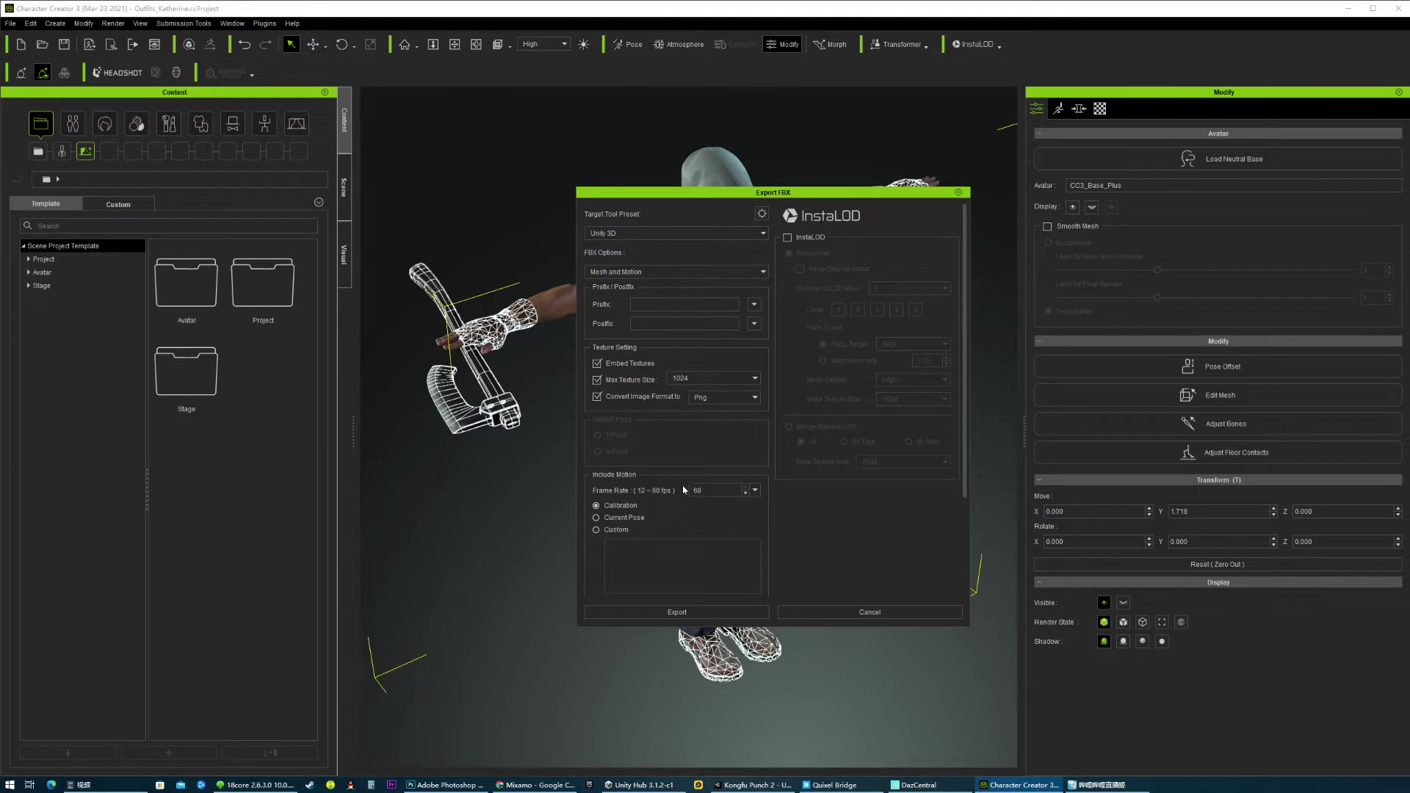
- Export the character as an FBX file named enemy-001 into the CC folder inside 库-模型, accepting the re-import warning
{"action": "scroll", "coordinate": [684, 489], "scroll_direction": "down", "scroll_amount": 2}
{"action": "left_click", "coordinate": [693, 613]}
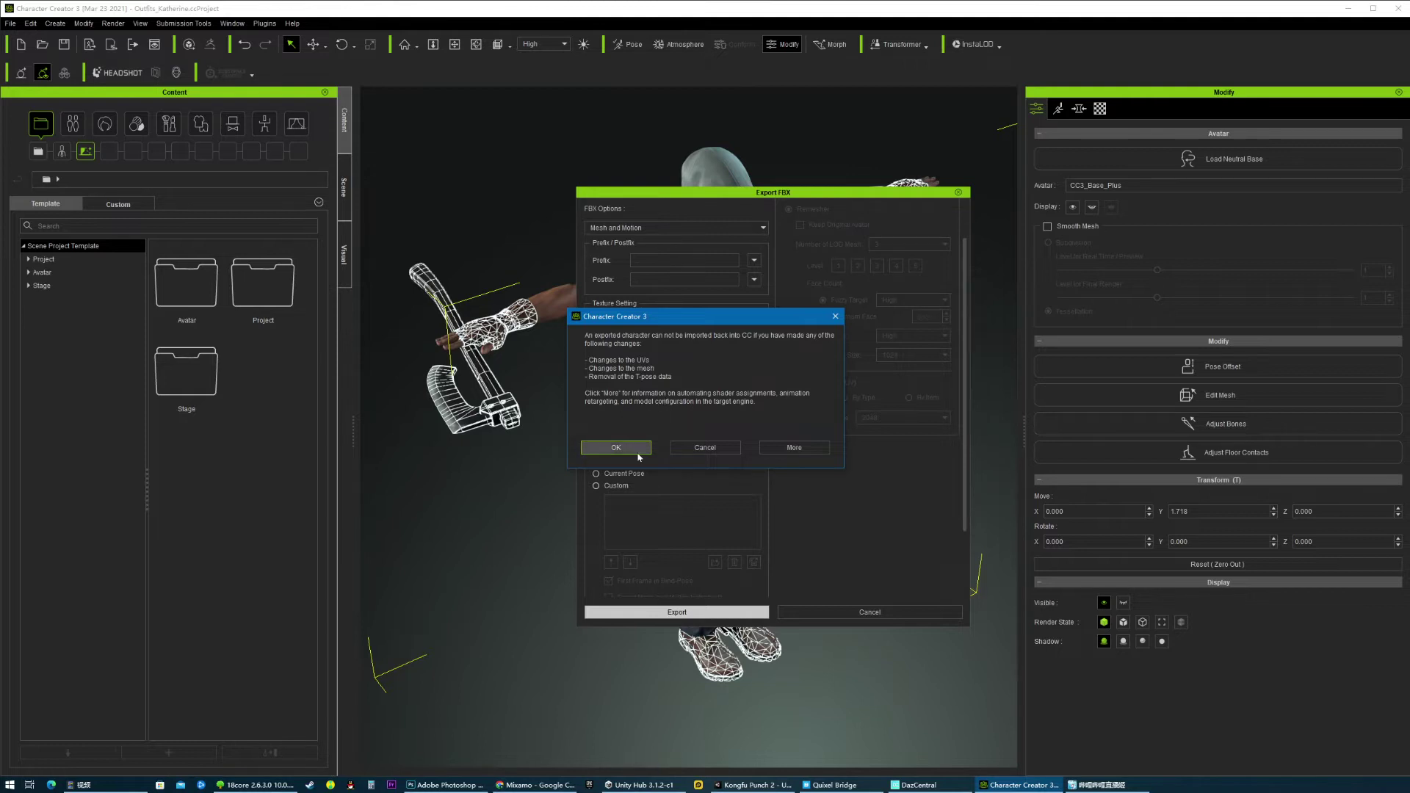
{"action": "left_click", "coordinate": [615, 447]}
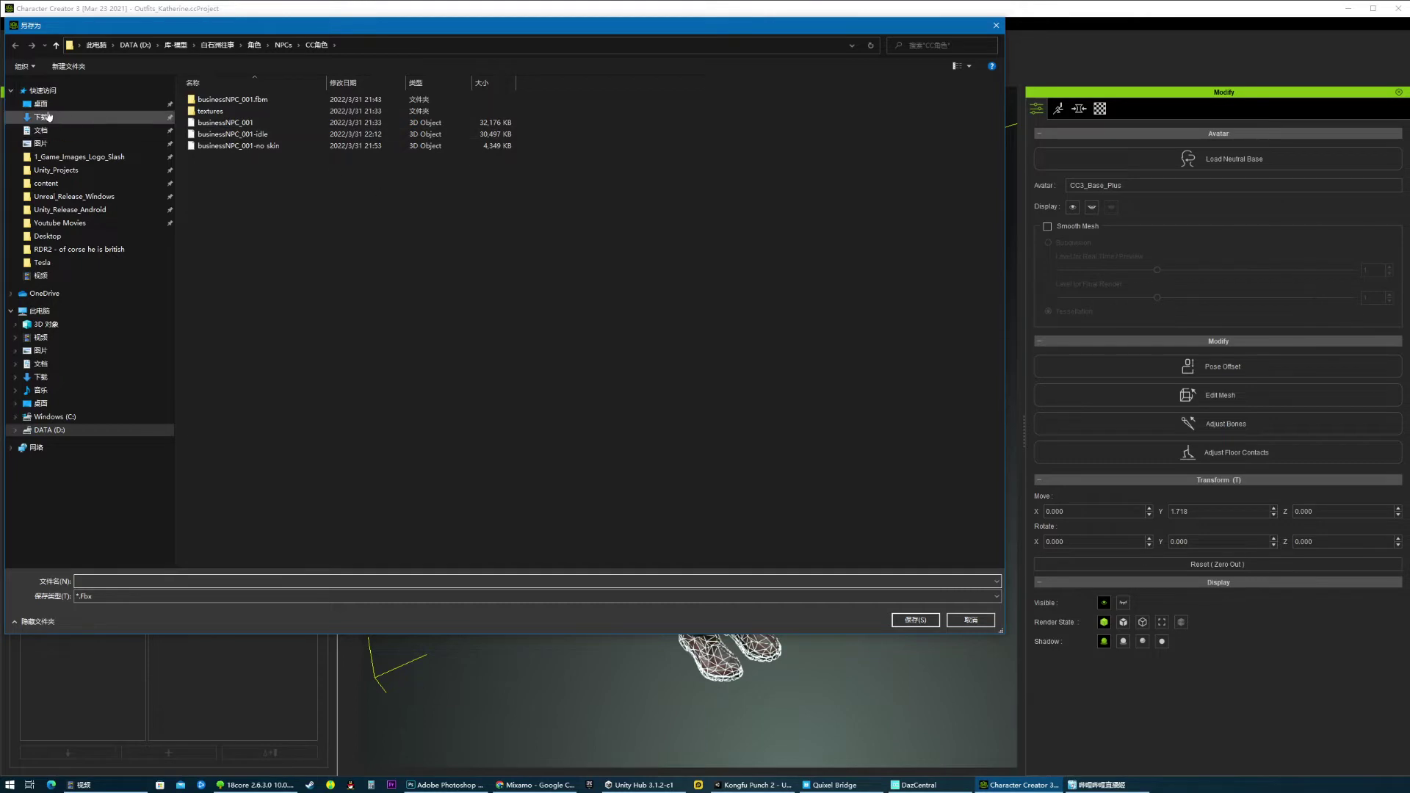
{"action": "left_click", "coordinate": [176, 45]}
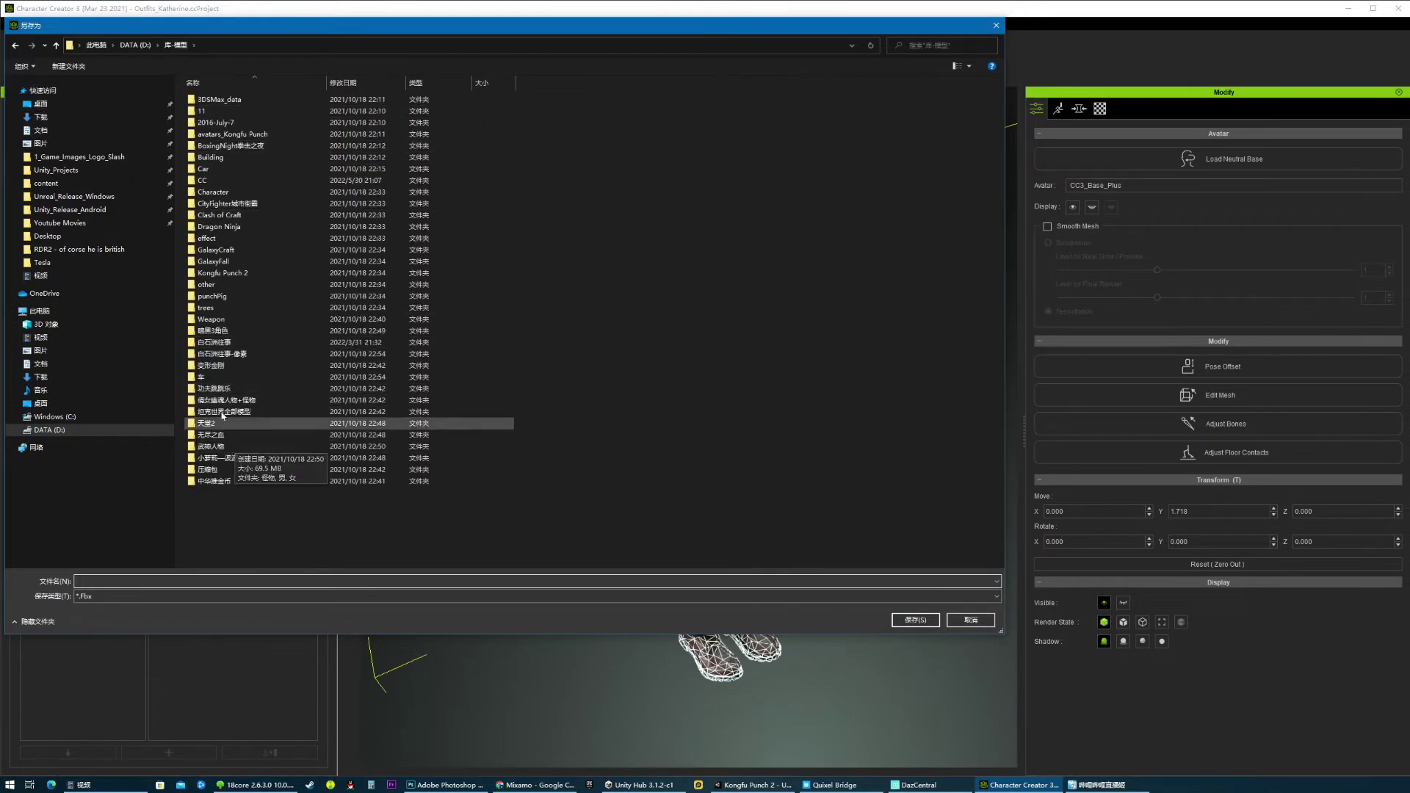
{"action": "double_click", "coordinate": [211, 181]}
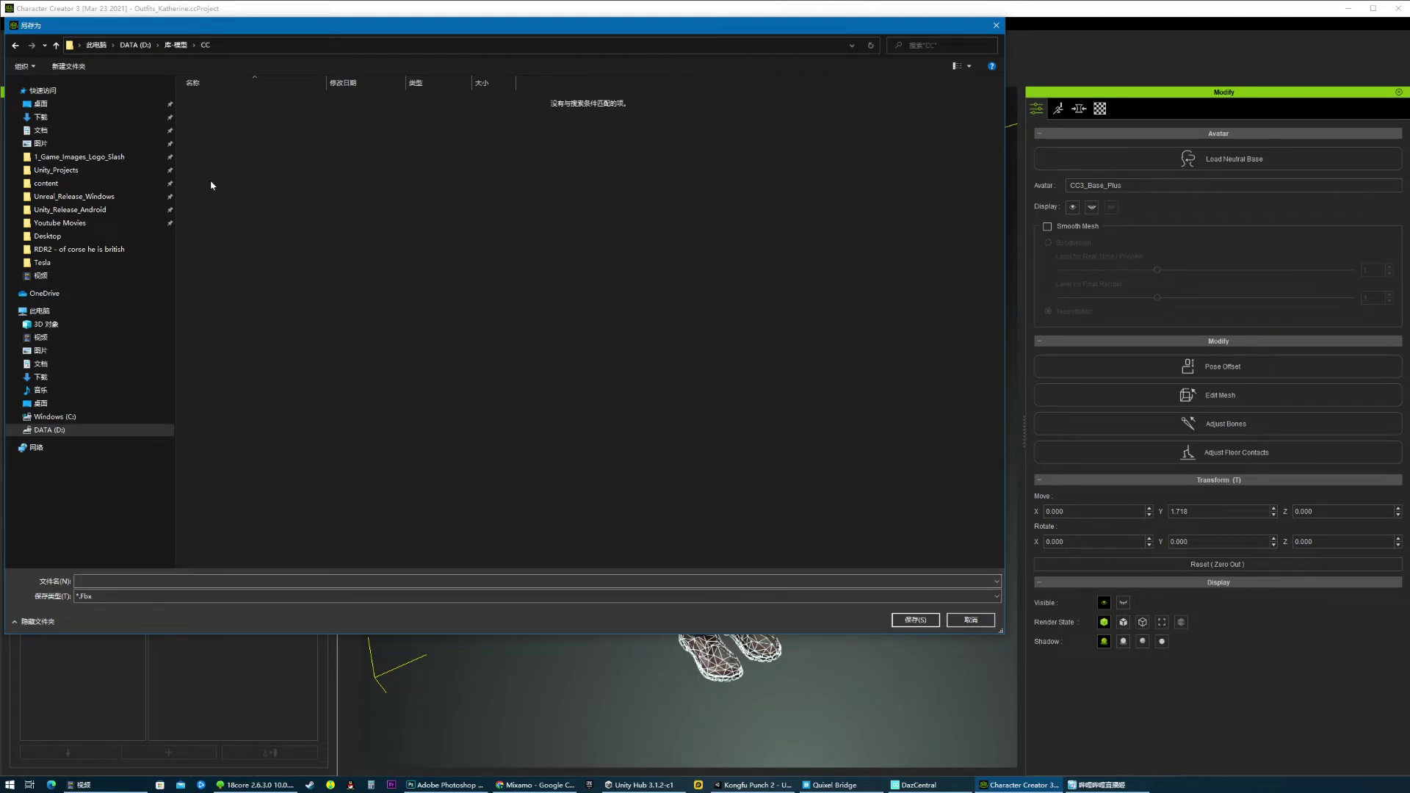
{"action": "left_click", "coordinate": [220, 581]}
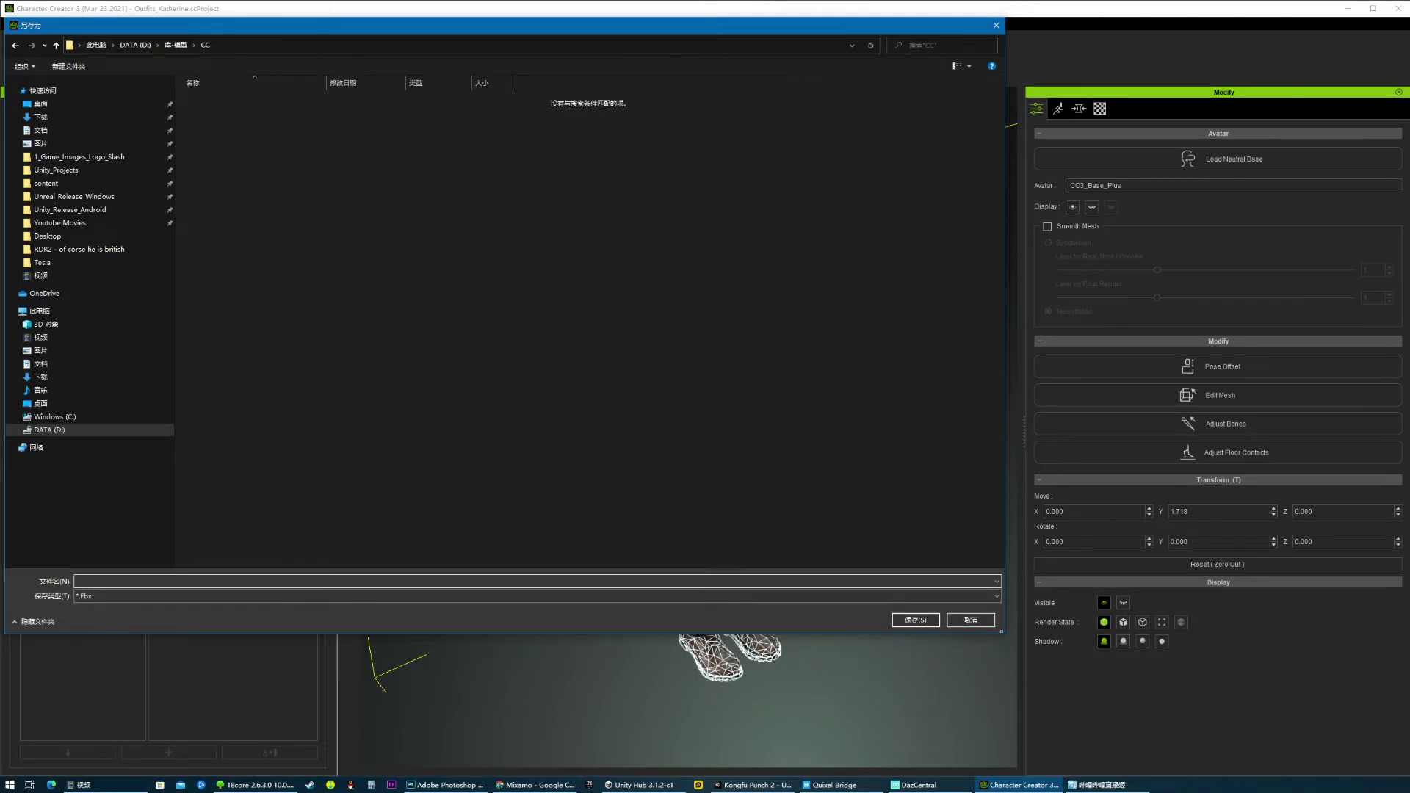
{"action": "type", "text": "enemy-001"}
{"action": "key", "text": "Return"}
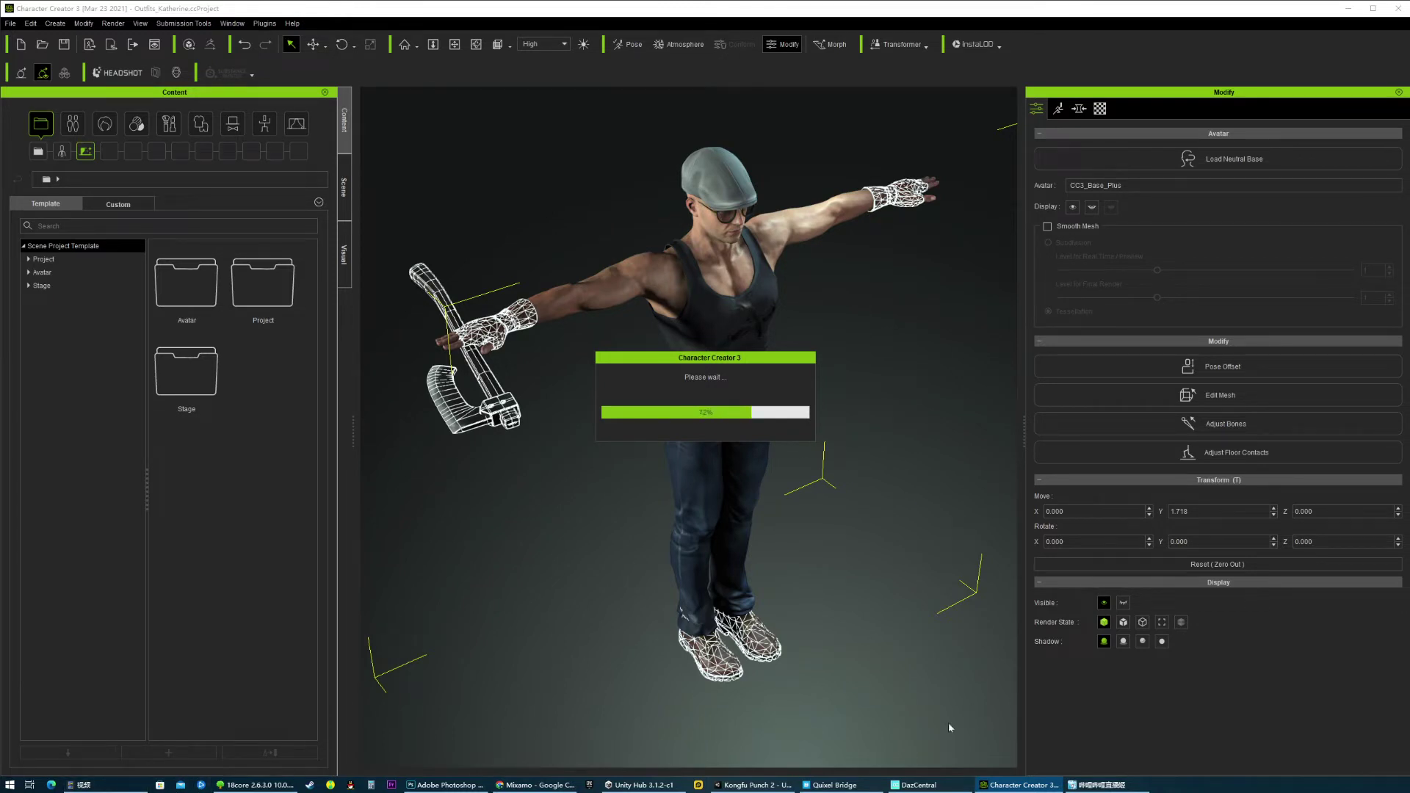
- Switch to the Kongfu Punch 2 project in Unity and open the CC folder inside 库-模型 on drive D in File Explorer
{"action": "left_click", "coordinate": [753, 785]}
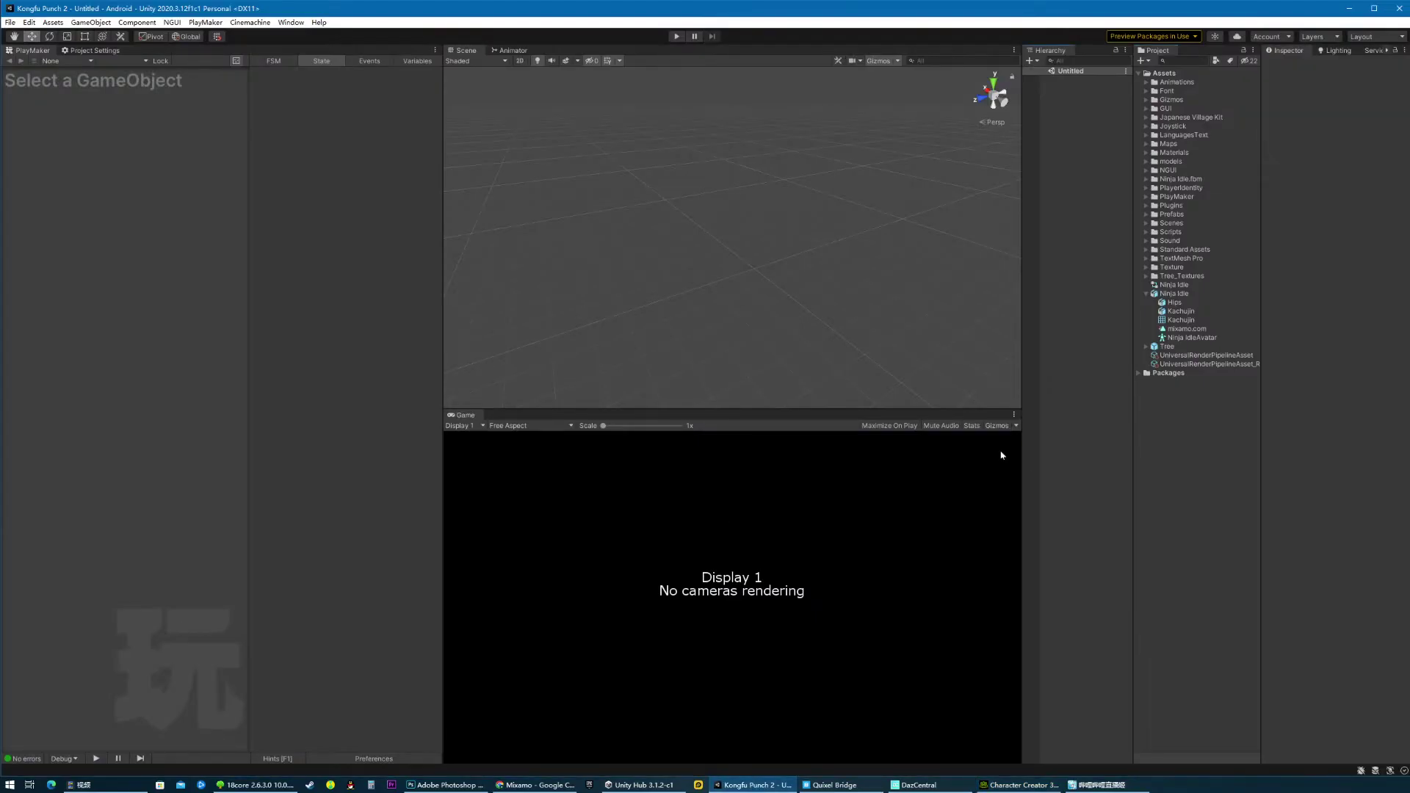
{"action": "left_click_drag", "start_coordinate": [966, 409], "coordinate": [965, 379]}
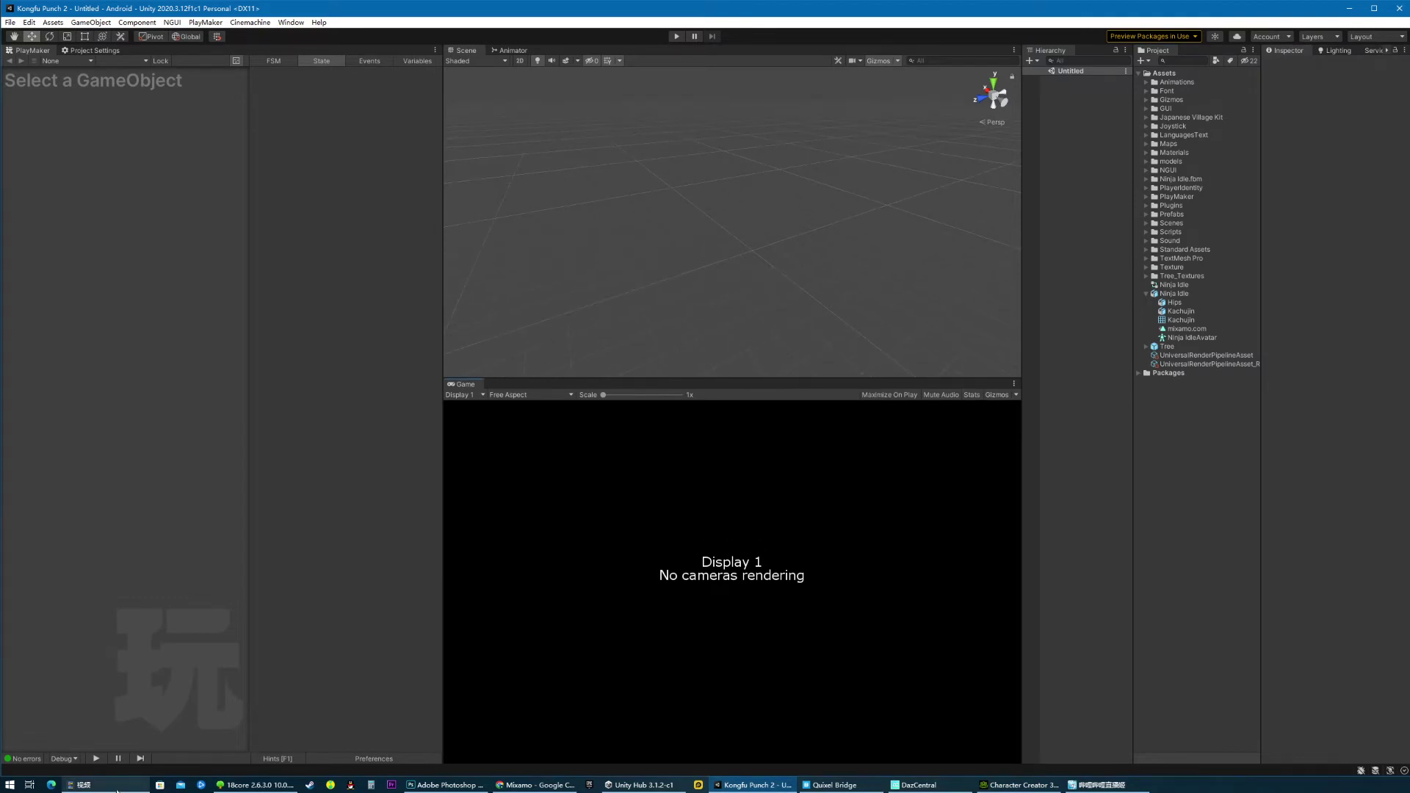
{"action": "left_click", "coordinate": [81, 785]}
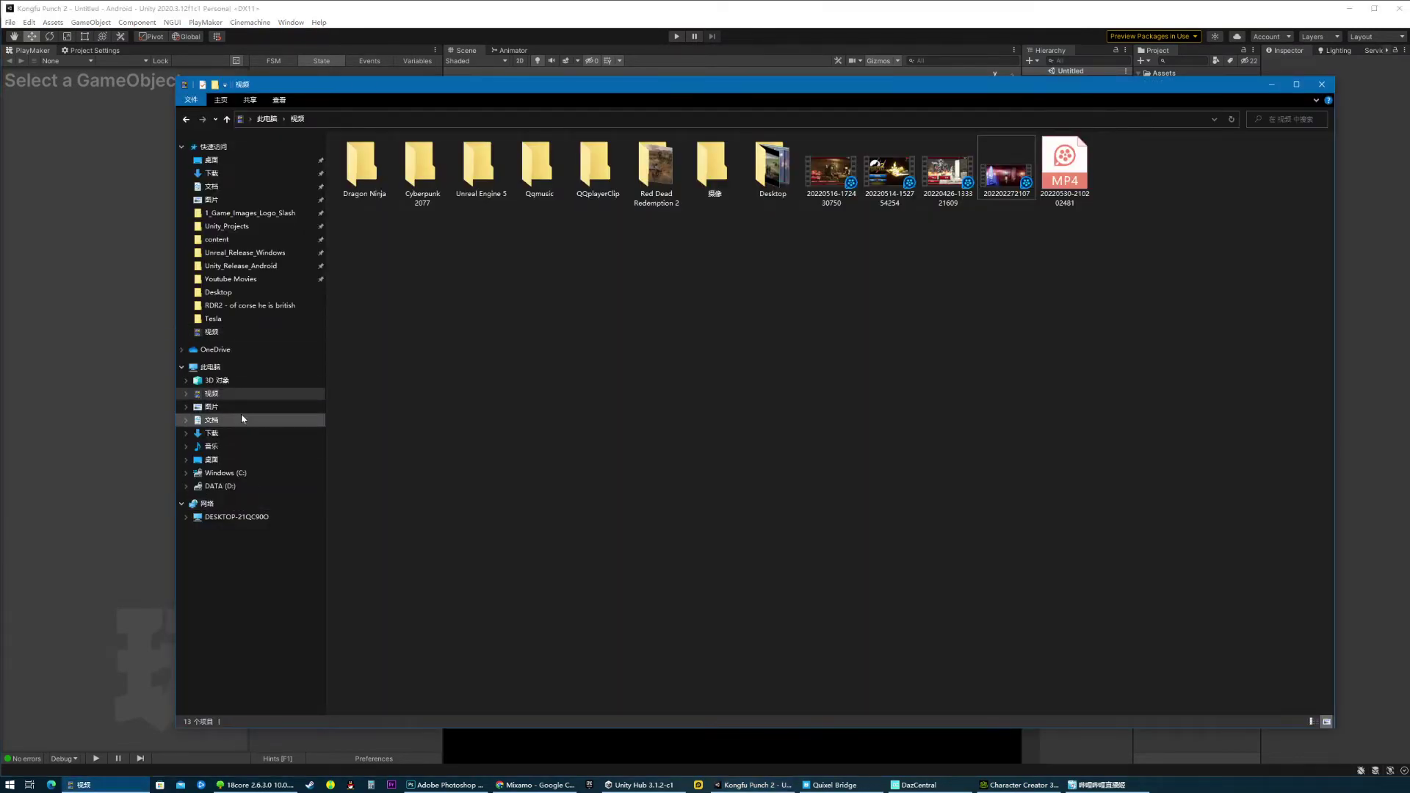
{"action": "left_click", "coordinate": [219, 486]}
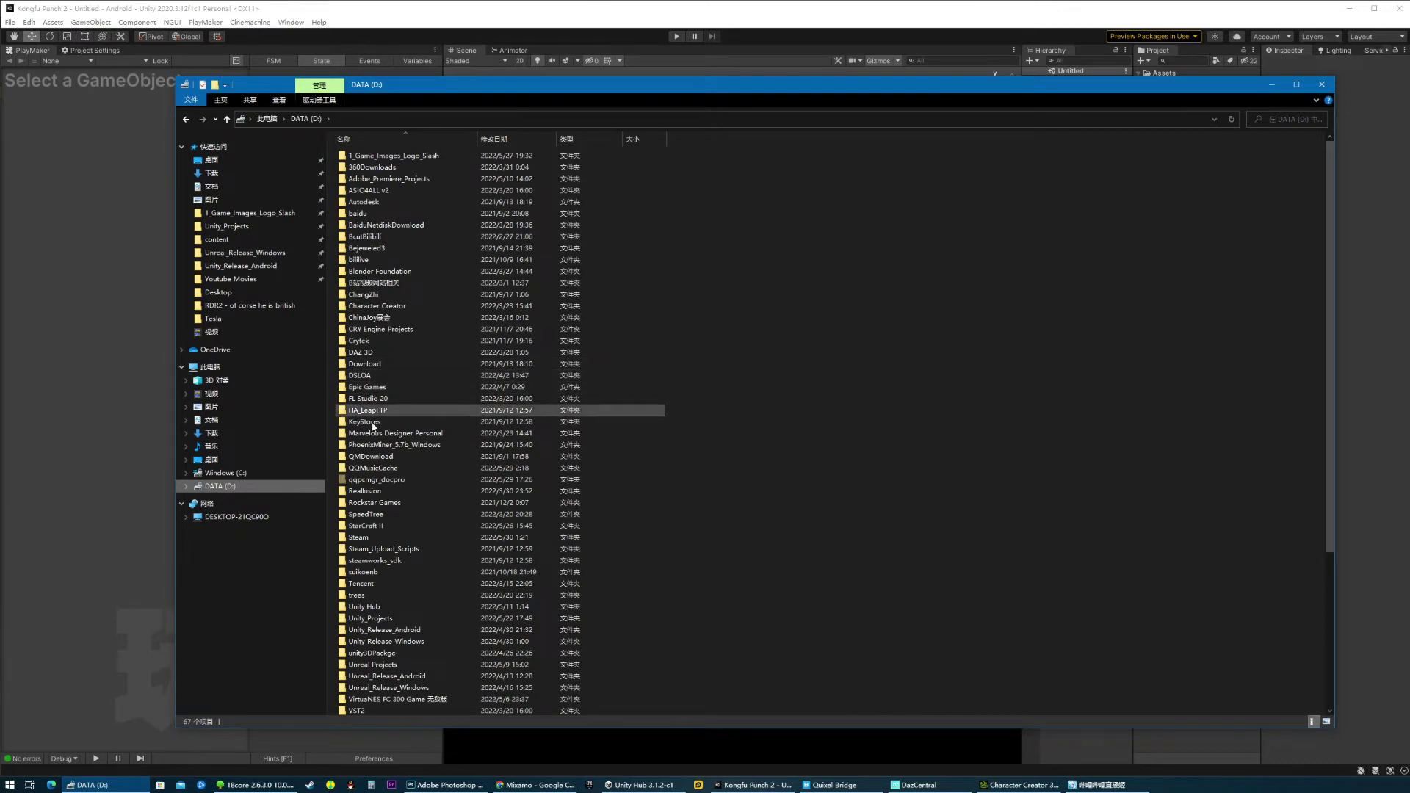
{"action": "scroll", "coordinate": [402, 525], "scroll_direction": "down", "scroll_amount": 6}
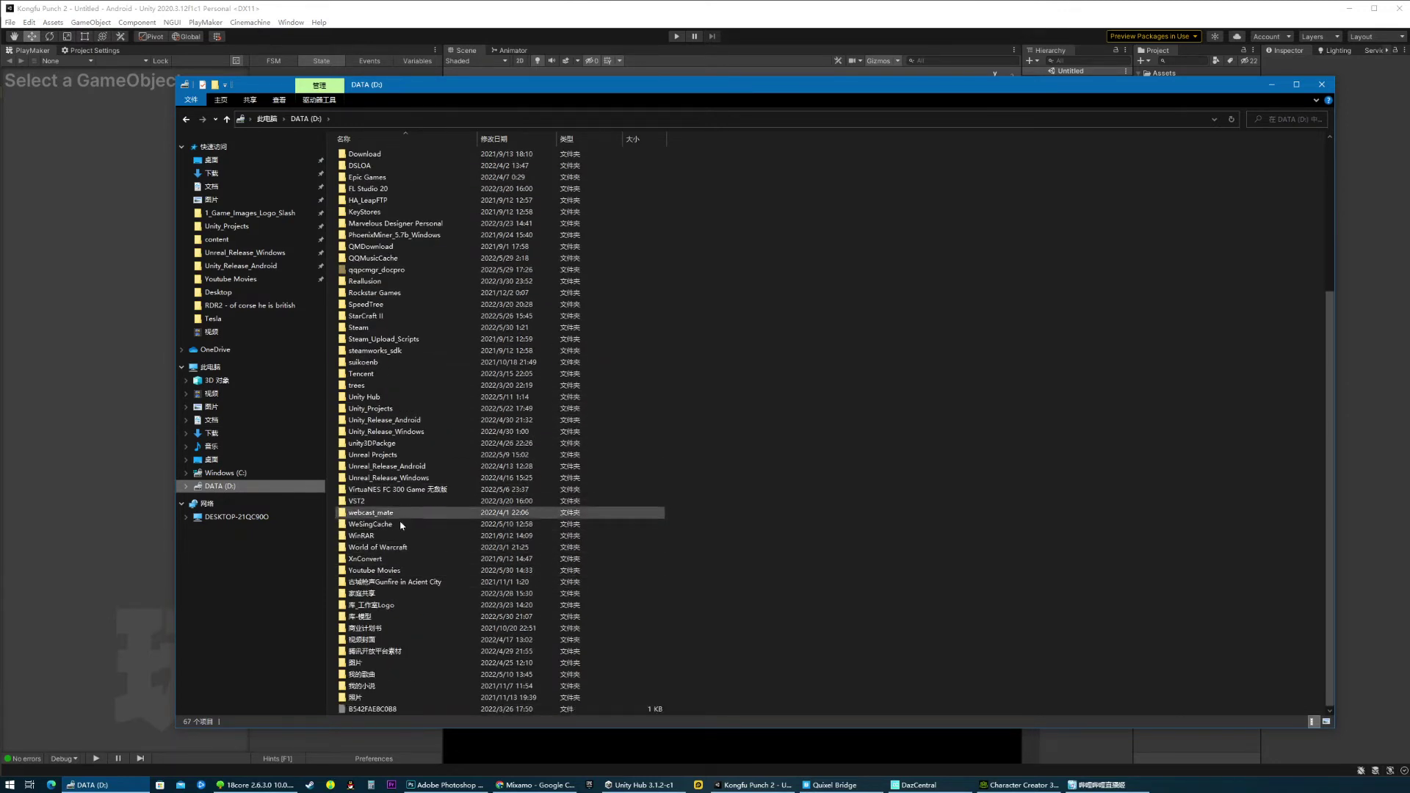
{"action": "double_click", "coordinate": [377, 617]}
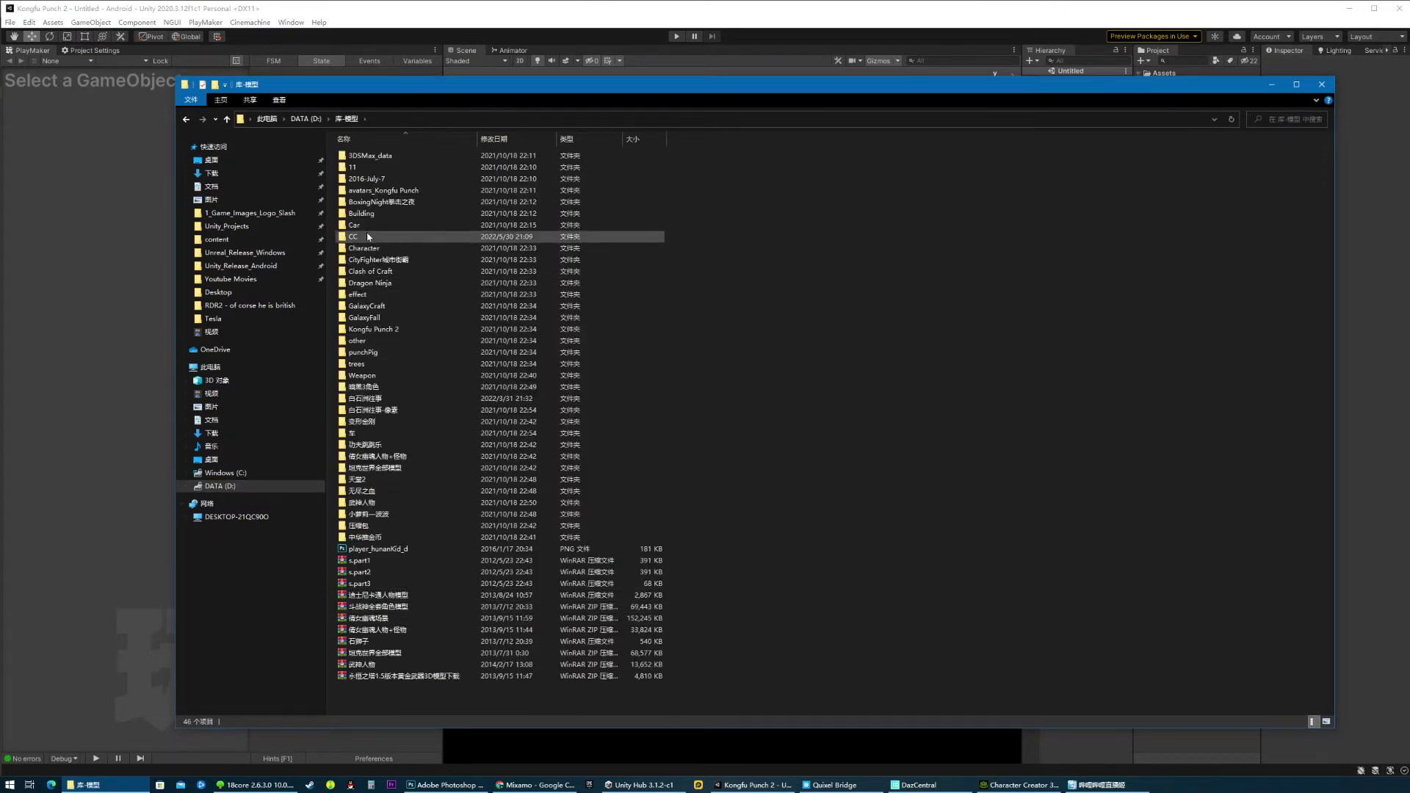
{"action": "double_click", "coordinate": [415, 237]}
- Move the CC folder window aside and import the enemy_001 FBX into the project's root Assets folder
{"action": "left_click_drag", "start_coordinate": [460, 93], "coordinate": [1408, 185]}
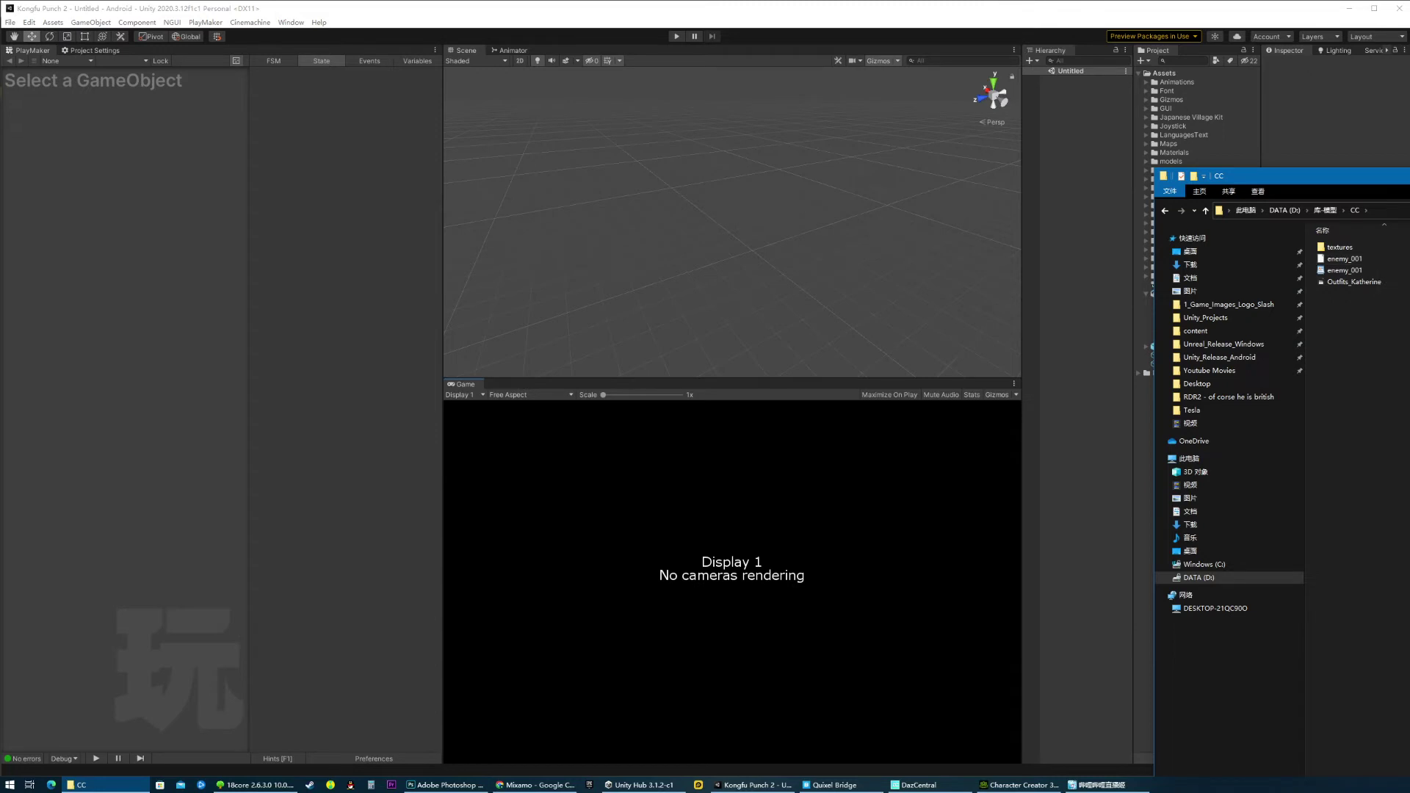
{"action": "left_click_drag", "start_coordinate": [1261, 176], "coordinate": [1408, 185]}
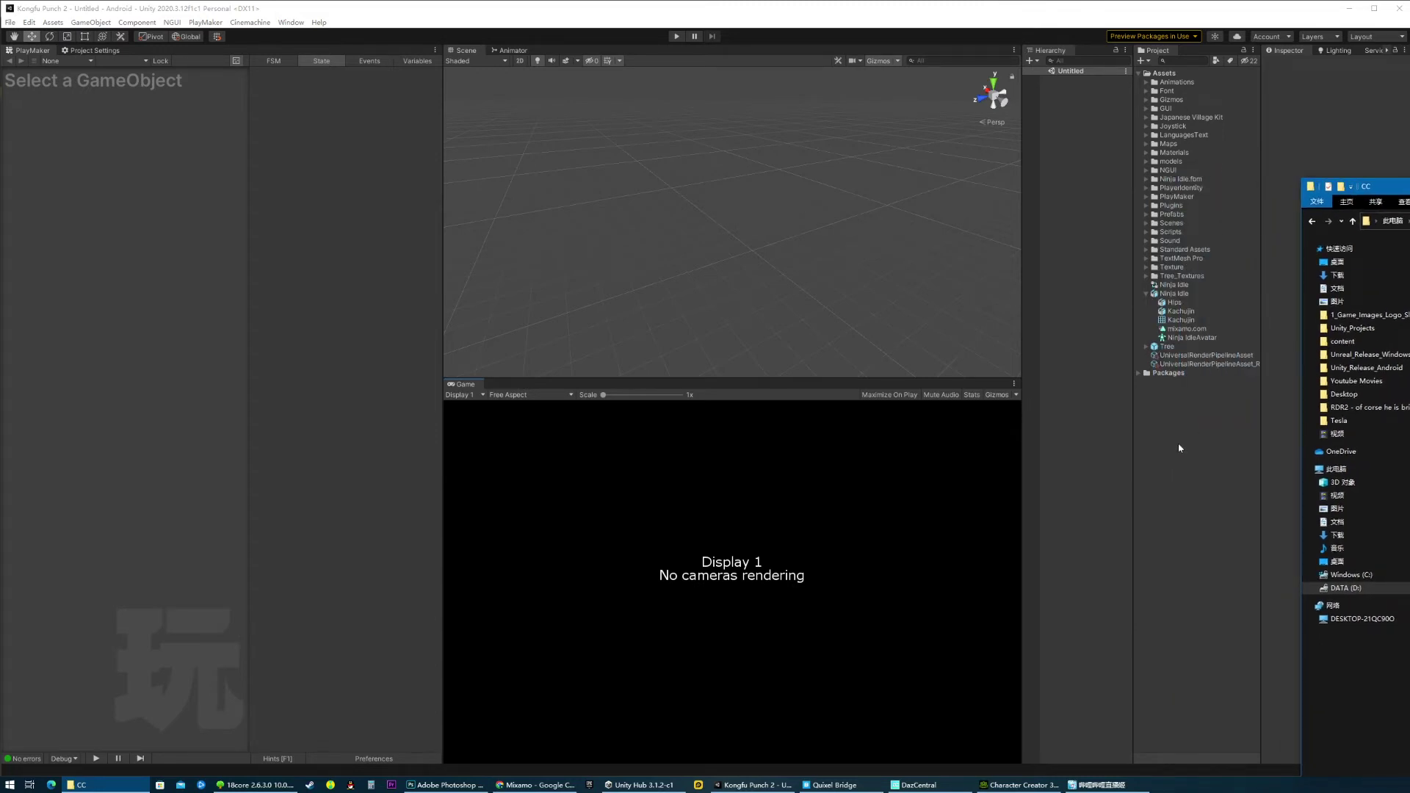
{"action": "left_click_drag", "start_coordinate": [1179, 448], "coordinate": [1184, 452]}
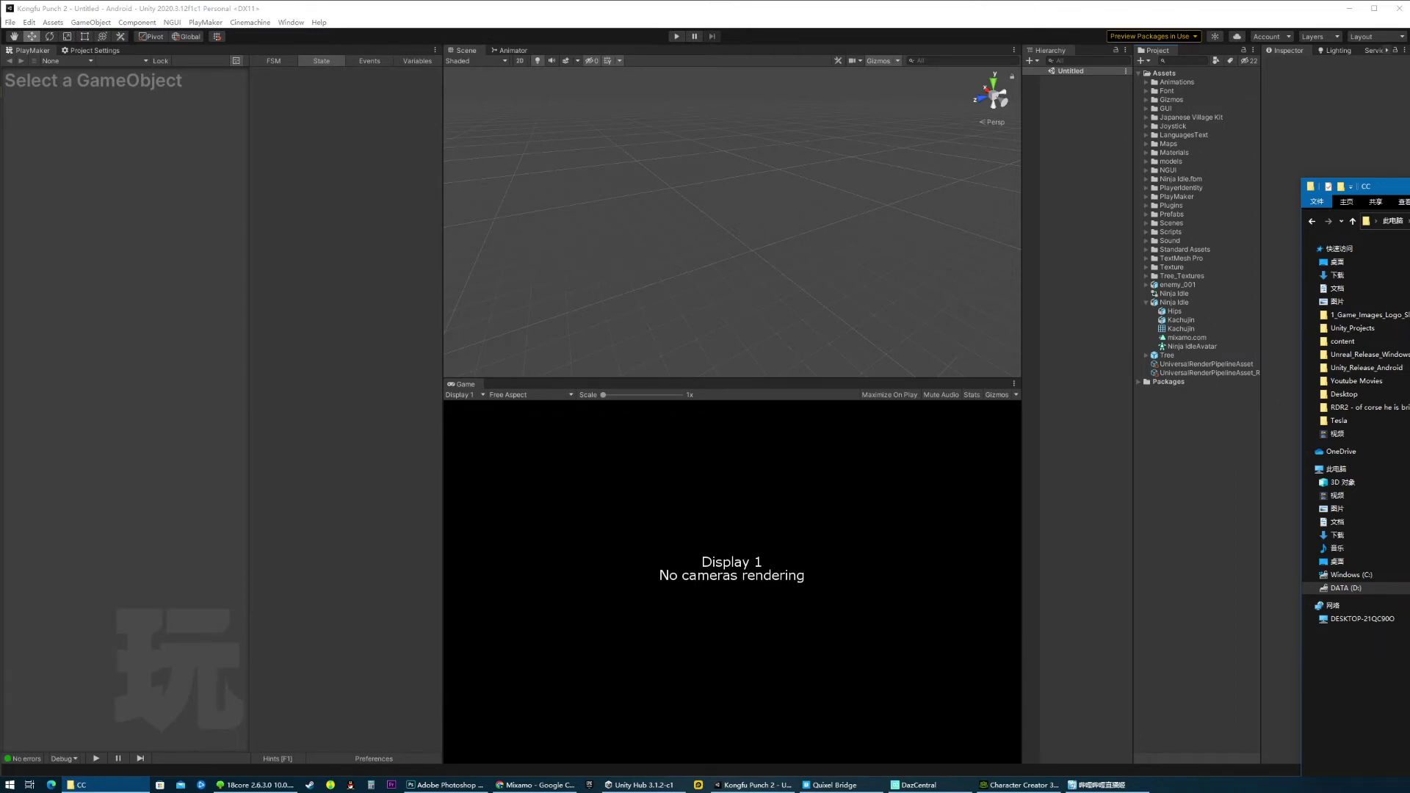
{"action": "left_click", "coordinate": [1209, 441]}
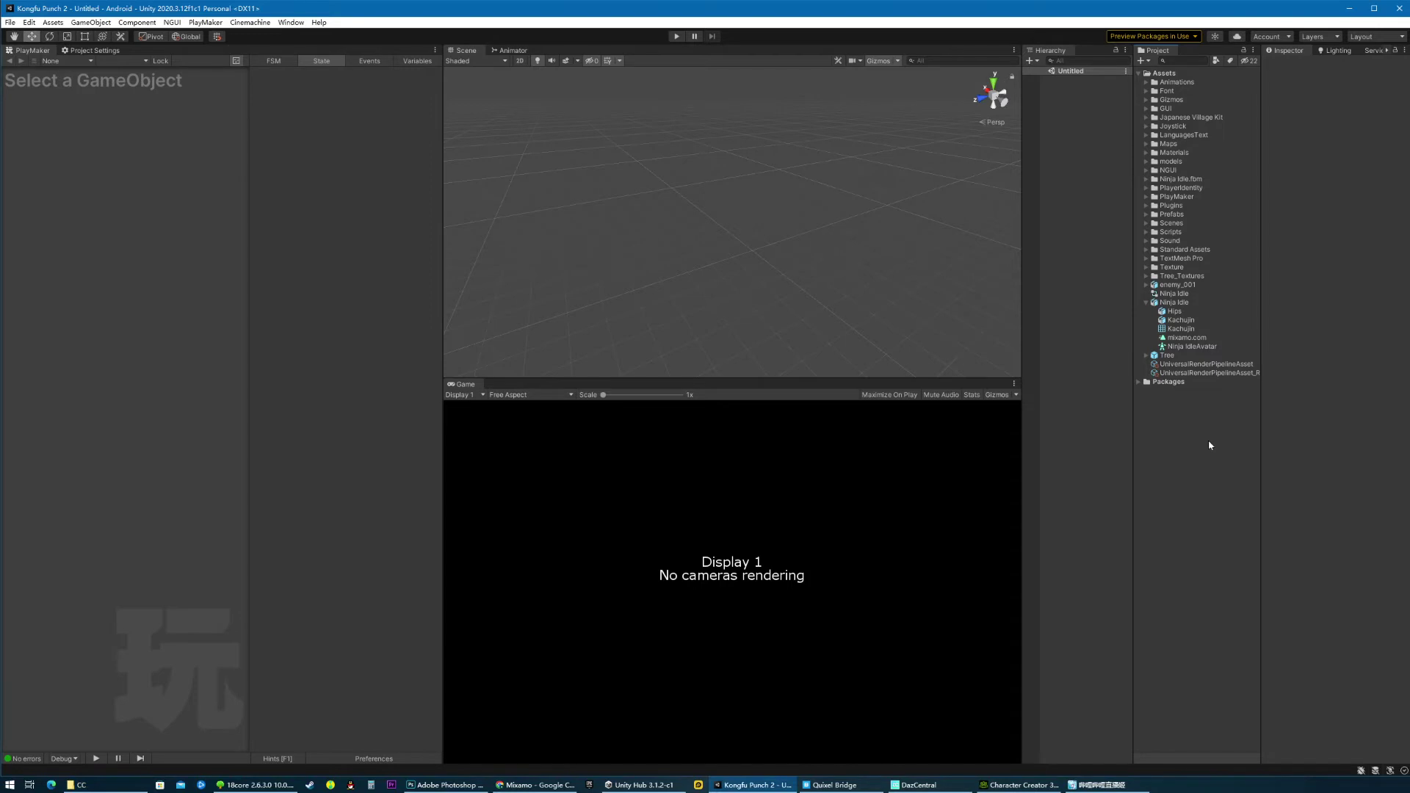
- Add the enemy_001 model to the scene hierarchy and frame it to view the character's front and body
{"action": "key", "text": "e"}
{"action": "left_click", "coordinate": [1174, 285]}
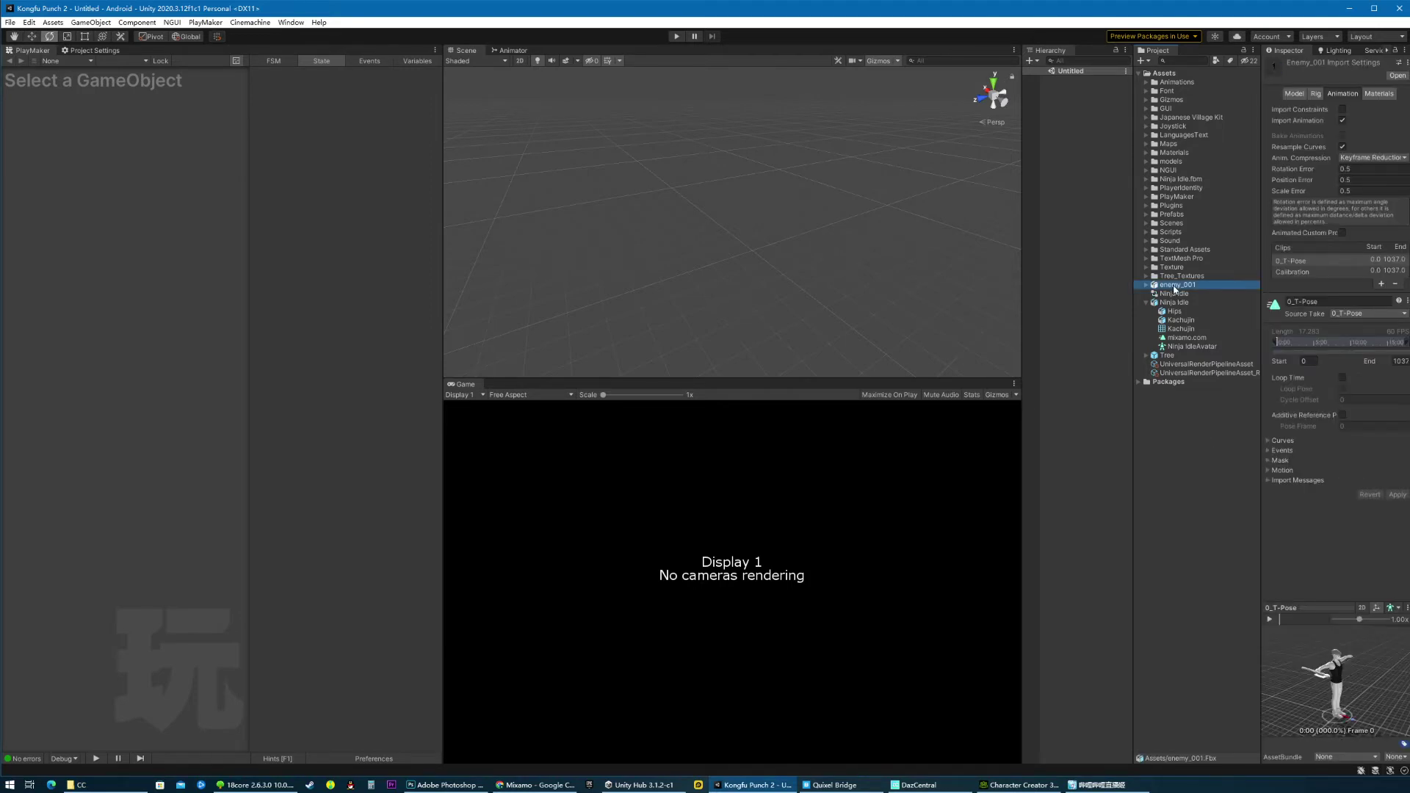
{"action": "left_click_drag", "start_coordinate": [1174, 289], "coordinate": [1076, 257]}
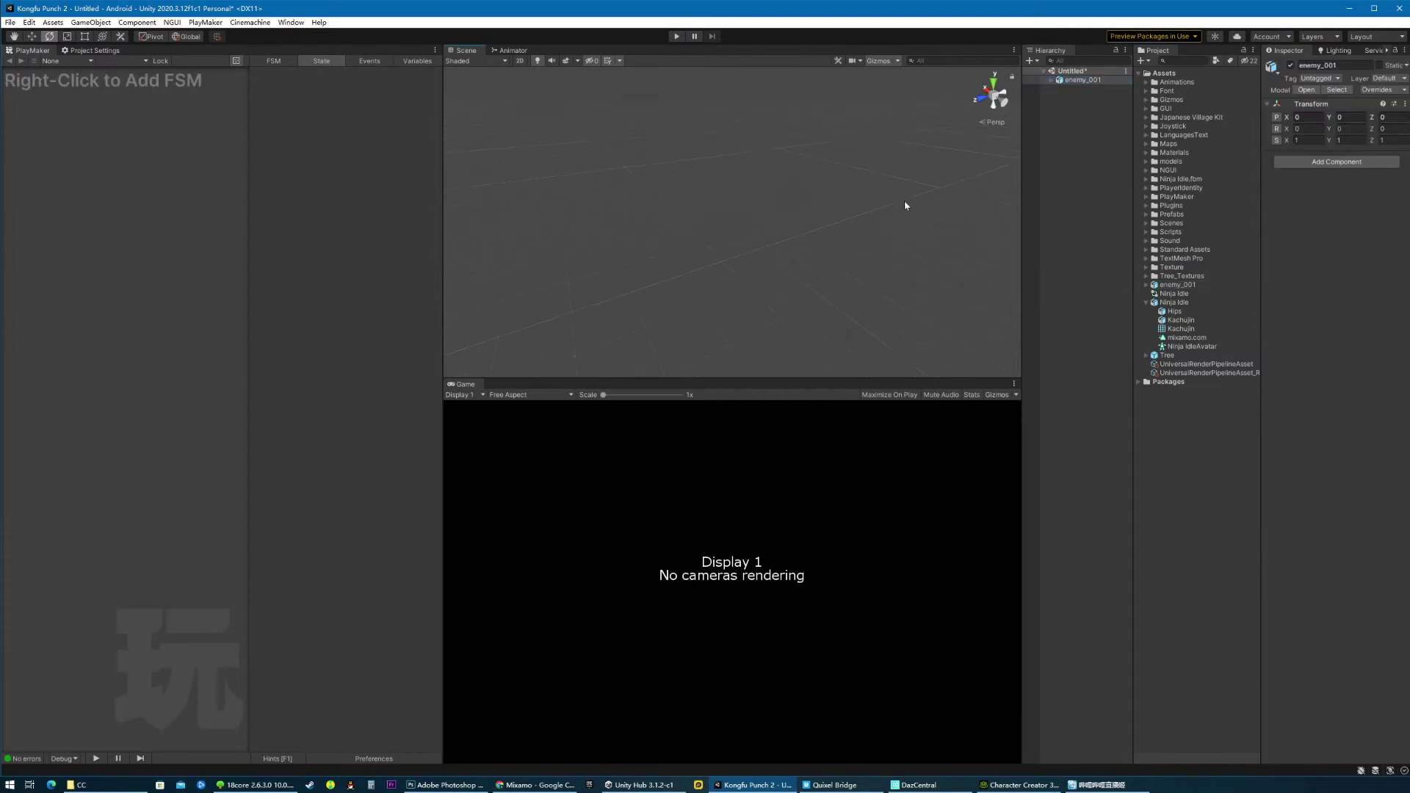
{"action": "key", "text": "f"}
{"action": "left_click_drag", "start_coordinate": [891, 242], "coordinate": [1038, 251], "text": "alt"}
{"action": "right_click_drag", "start_coordinate": [888, 220], "coordinate": [907, 198], "text": "alt"}
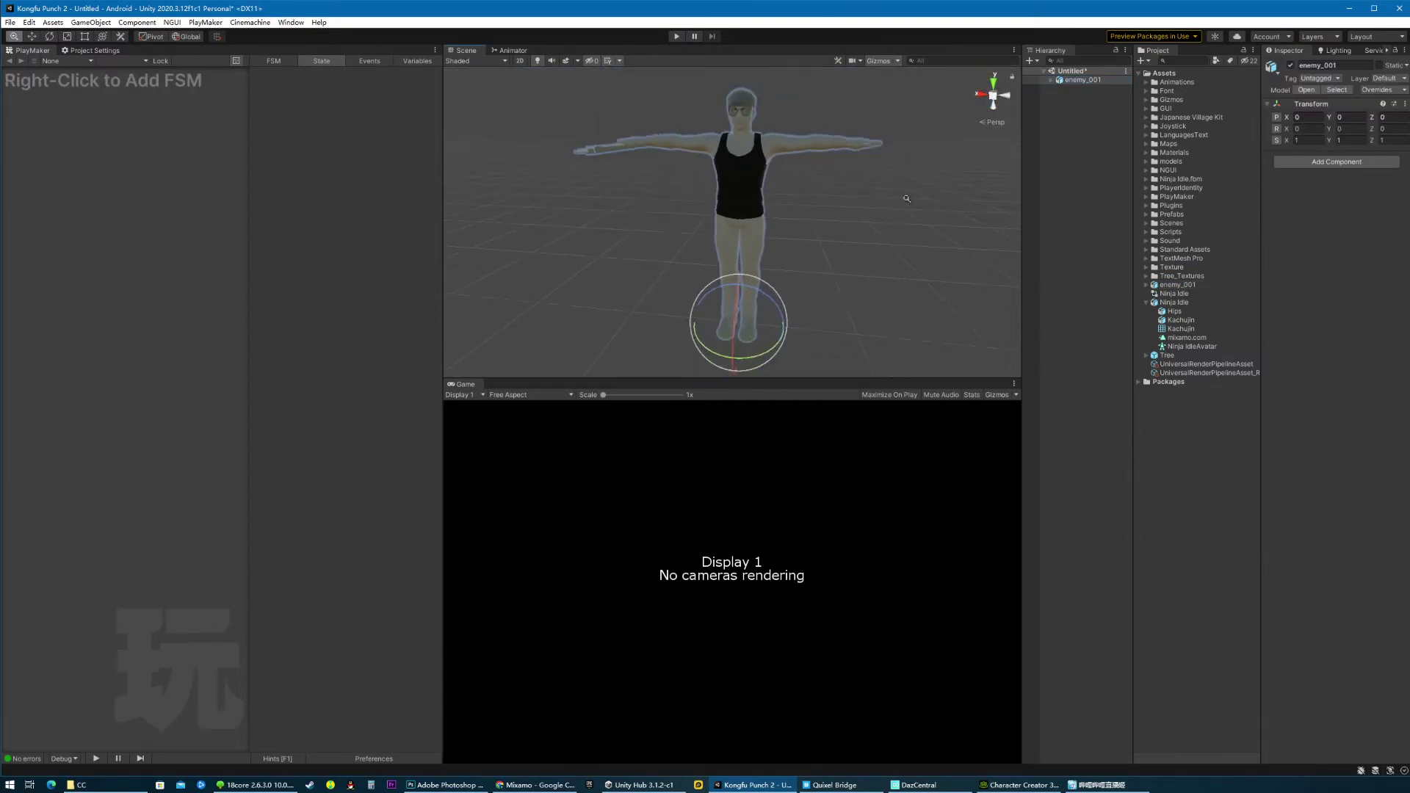
{"action": "left_click_drag", "start_coordinate": [906, 198], "coordinate": [982, 262], "text": "alt"}
{"action": "left_click", "coordinate": [788, 138]}
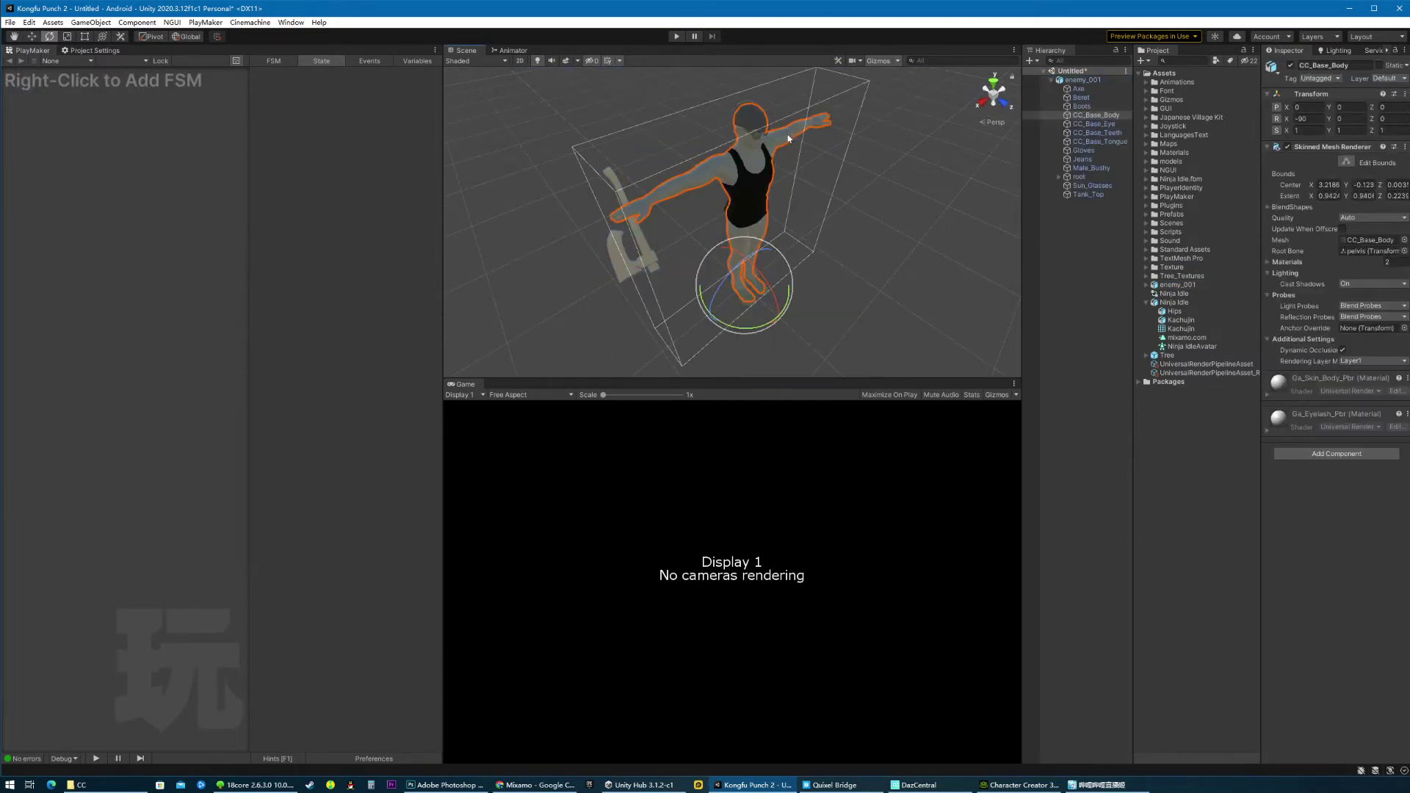
- Collapse the Ninja Idle asset, expand the enemy_001 asset and show its import settings
{"action": "left_click", "coordinate": [1170, 306]}
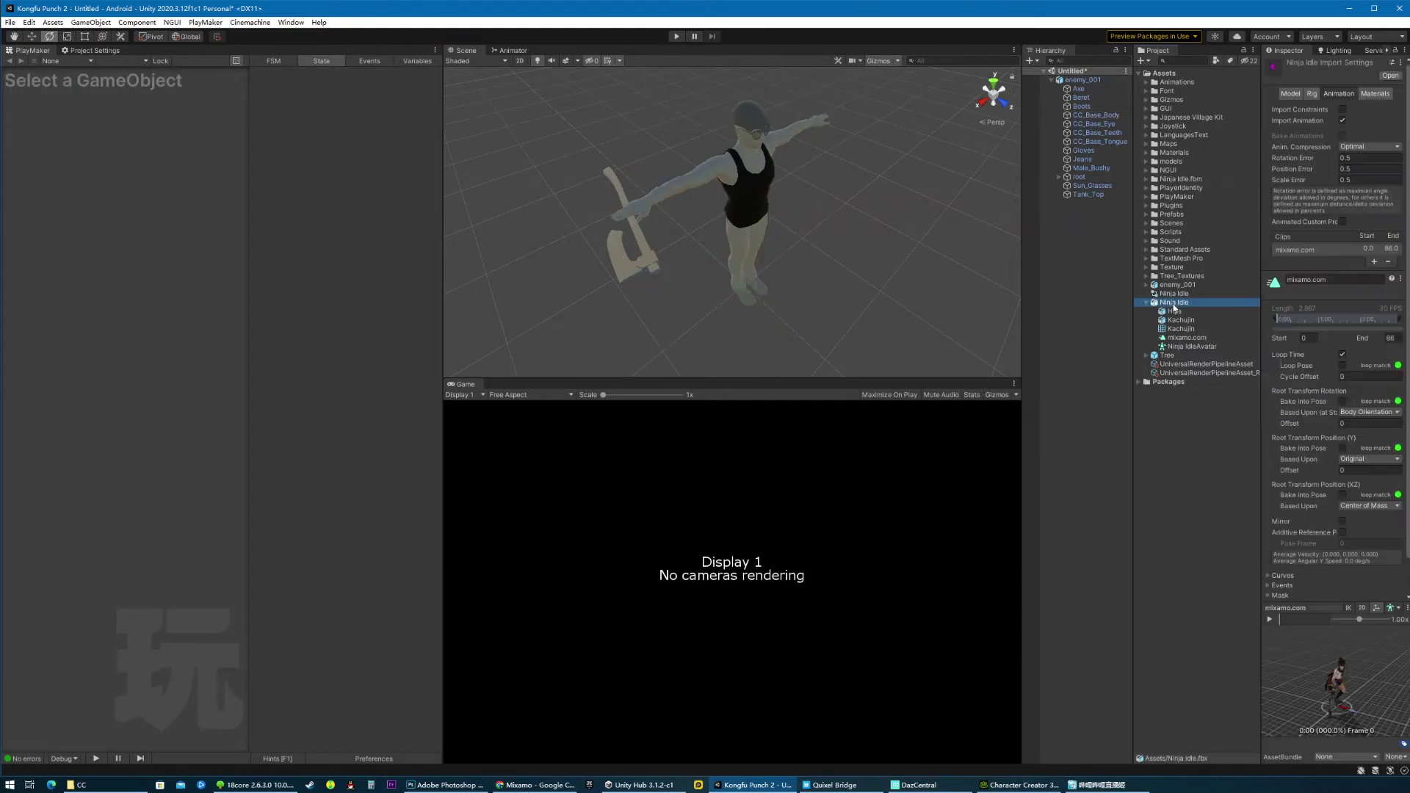
{"action": "left_click", "coordinate": [1143, 309]}
{"action": "left_click", "coordinate": [1144, 302]}
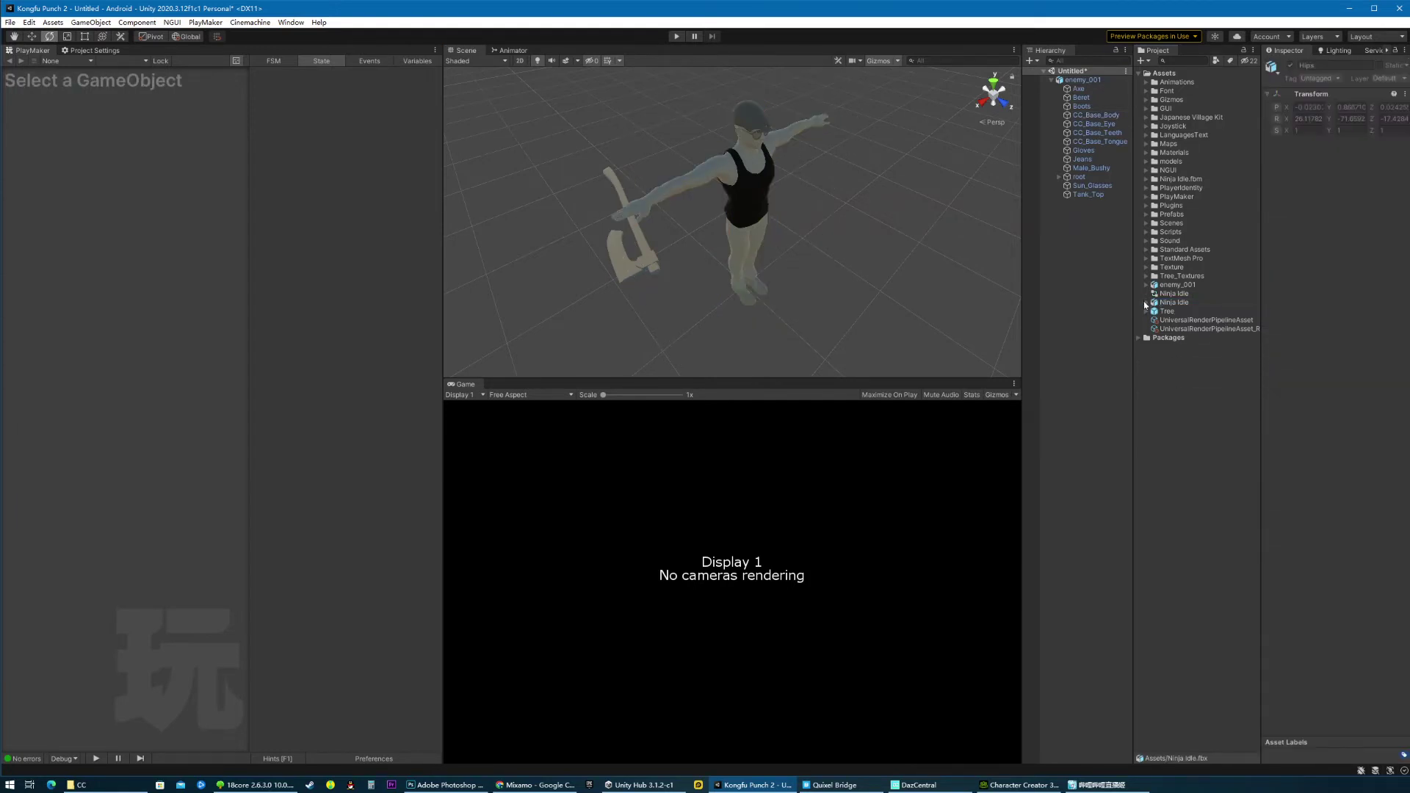
{"action": "left_click", "coordinate": [1146, 285]}
{"action": "left_click", "coordinate": [1179, 285]}
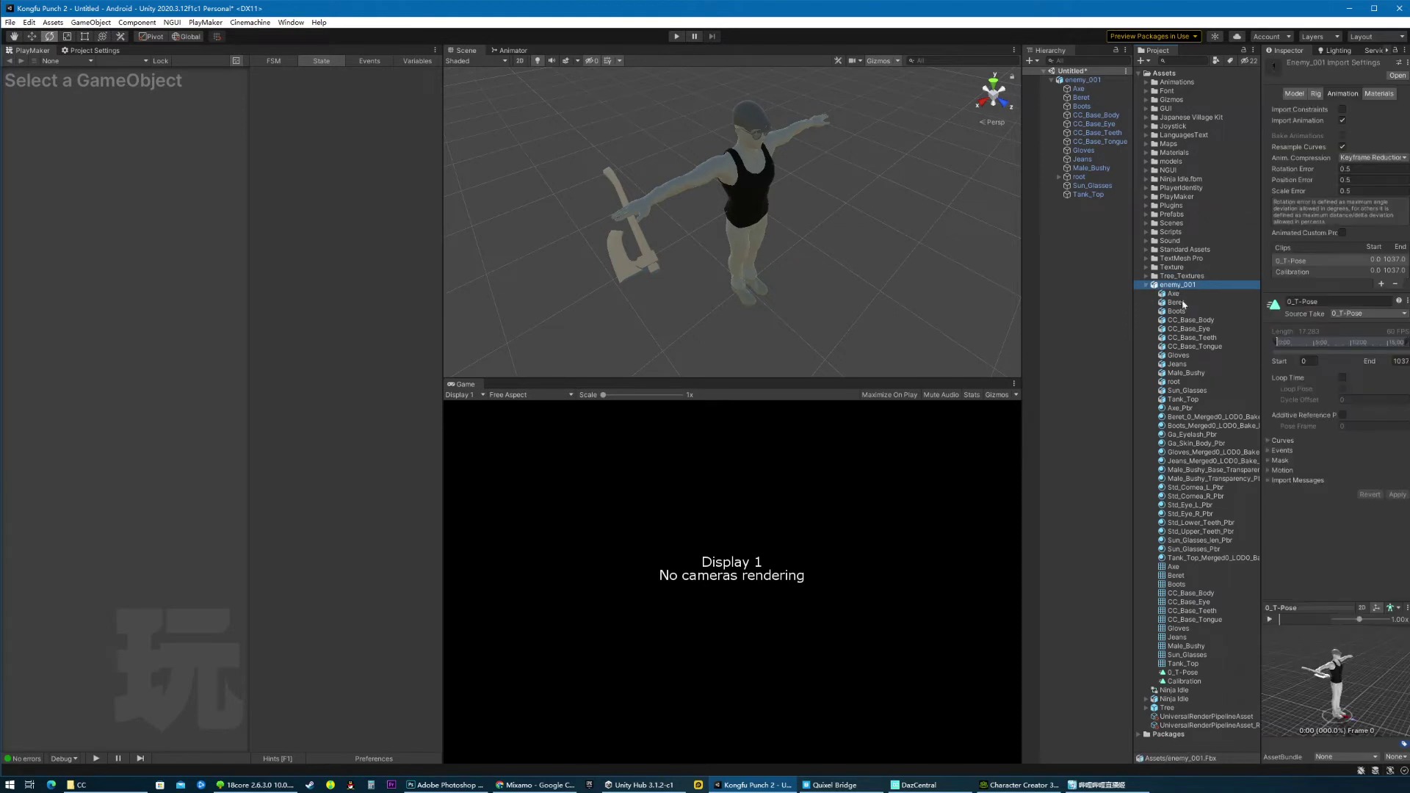
- Disable animation import for enemy_001, set its rig Animation Type to None and apply the import settings
{"action": "left_click", "coordinate": [1378, 93]}
{"action": "left_click", "coordinate": [1342, 93]}
{"action": "left_click", "coordinate": [1342, 121]}
{"action": "left_click", "coordinate": [1293, 94]}
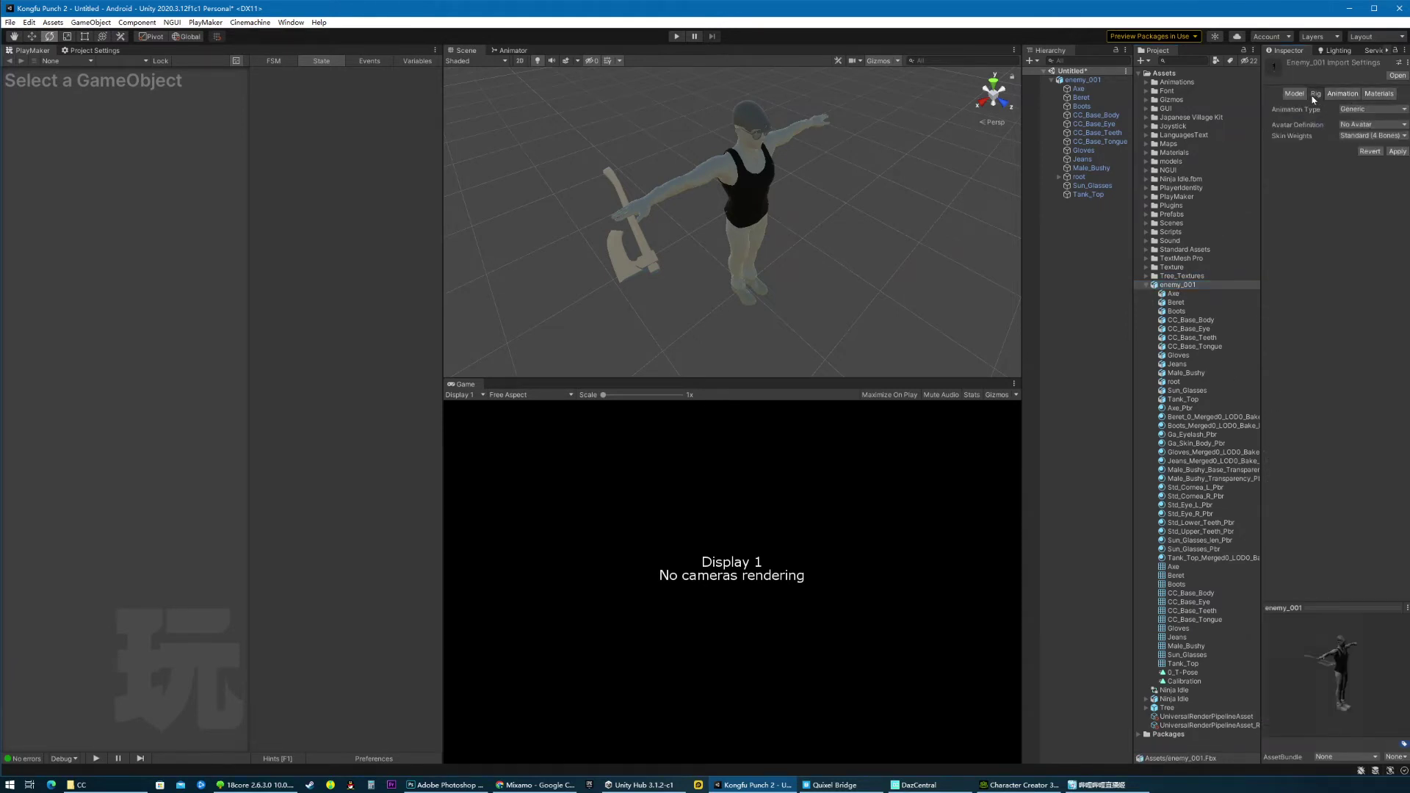
{"action": "left_click", "coordinate": [1370, 108]}
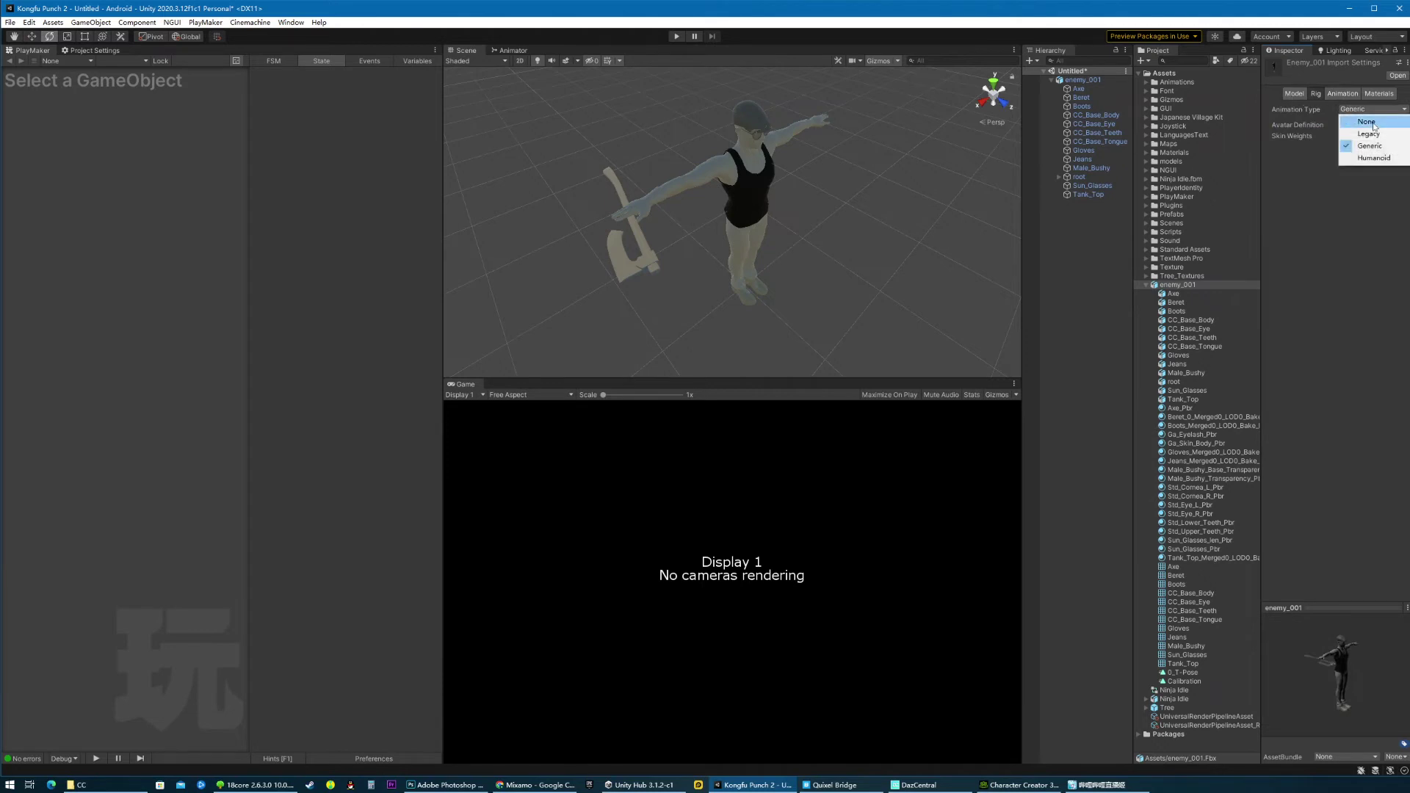
{"action": "left_click", "coordinate": [1354, 118]}
{"action": "left_click", "coordinate": [1390, 128]}
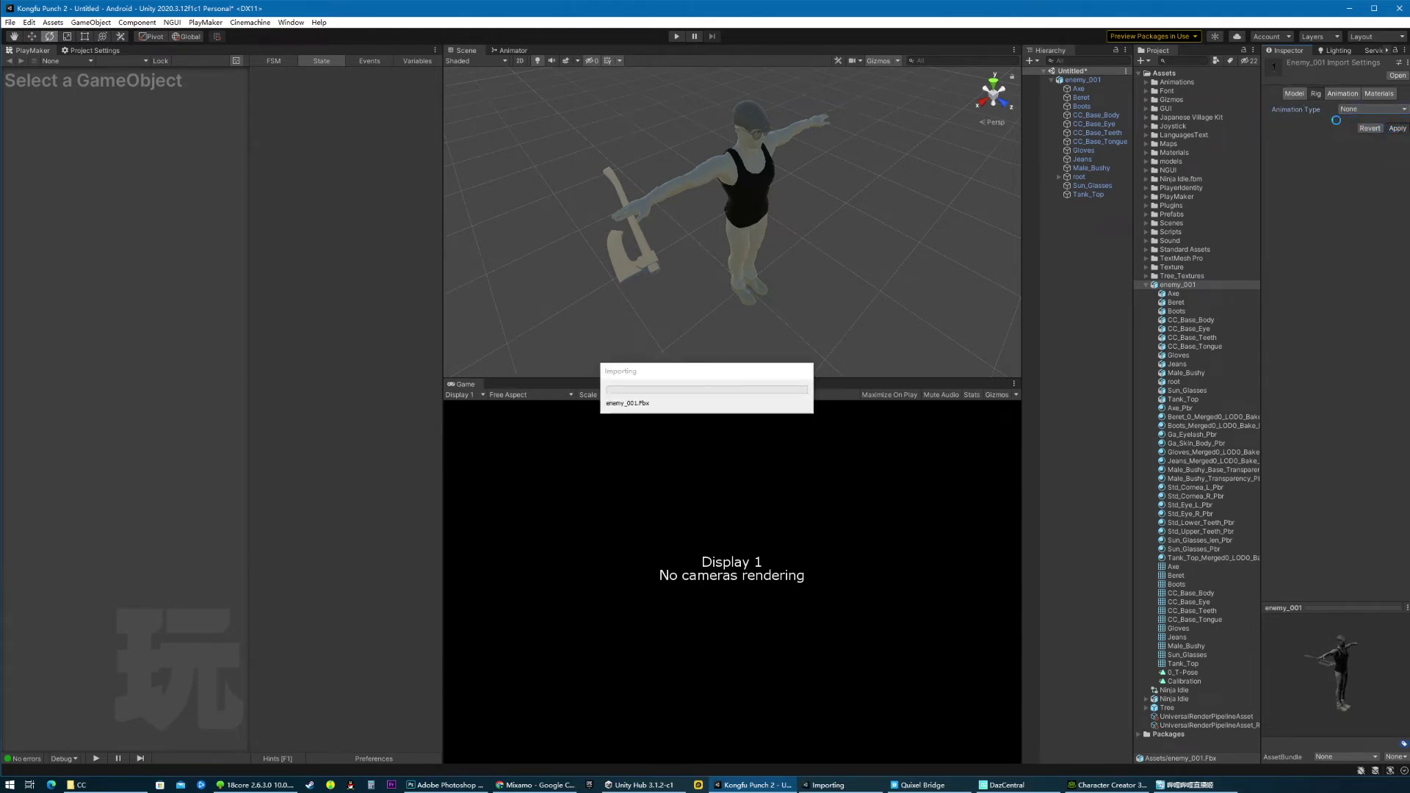
- Set enemy_001's material location to external materials, apply it, and fix the textures flagged in the normal map settings
{"action": "left_click", "coordinate": [1294, 94]}
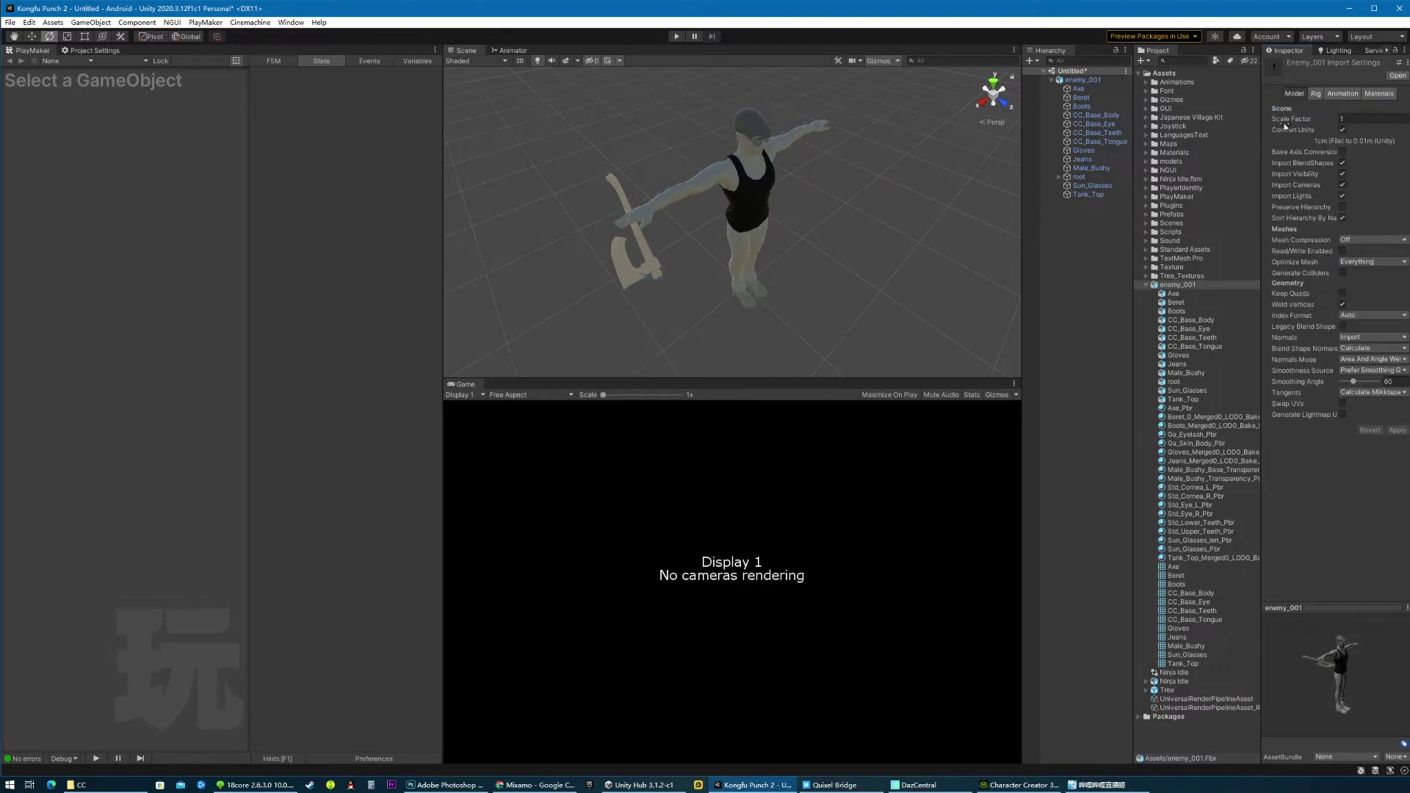
{"action": "left_click", "coordinate": [1380, 98]}
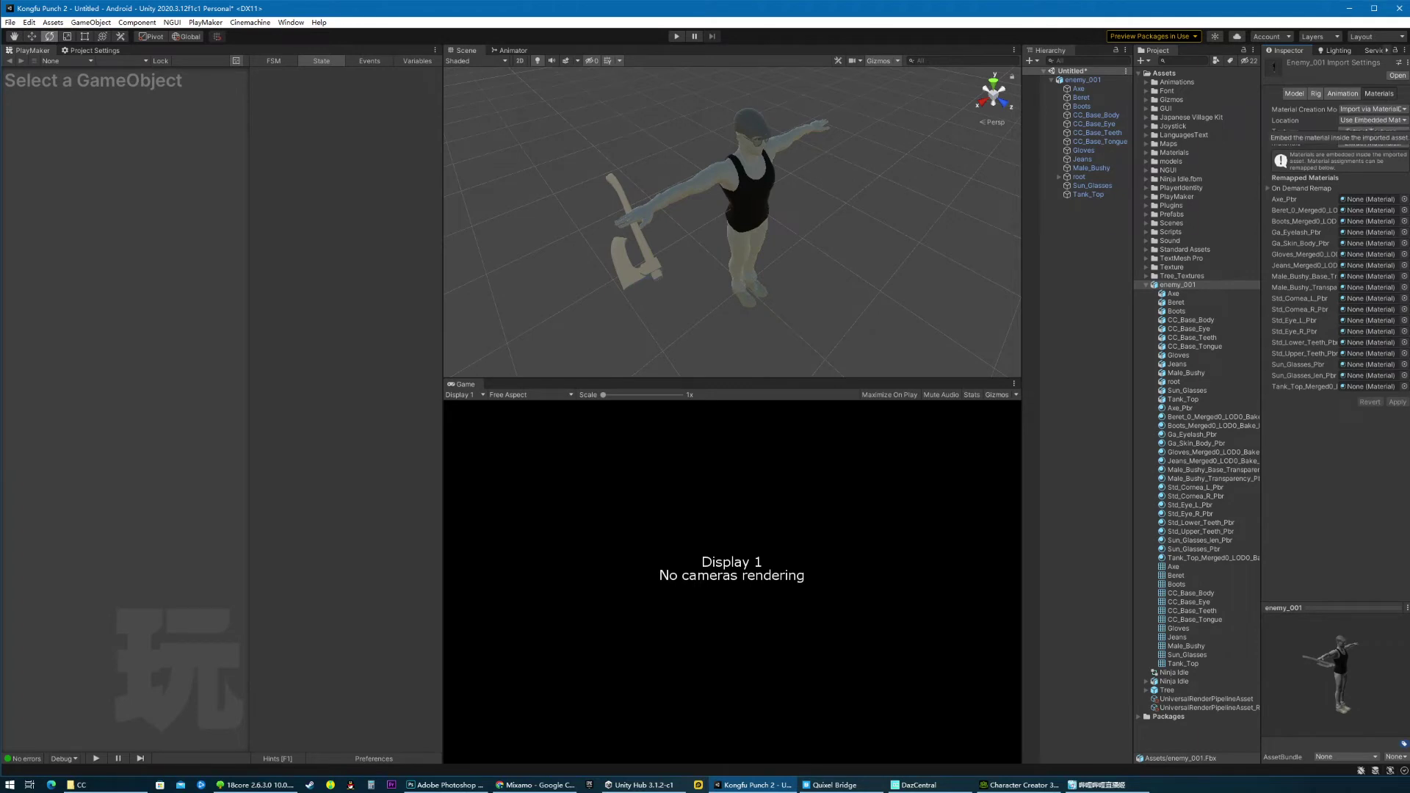
{"action": "left_click_drag", "start_coordinate": [1406, 150], "coordinate": [1409, 149]}
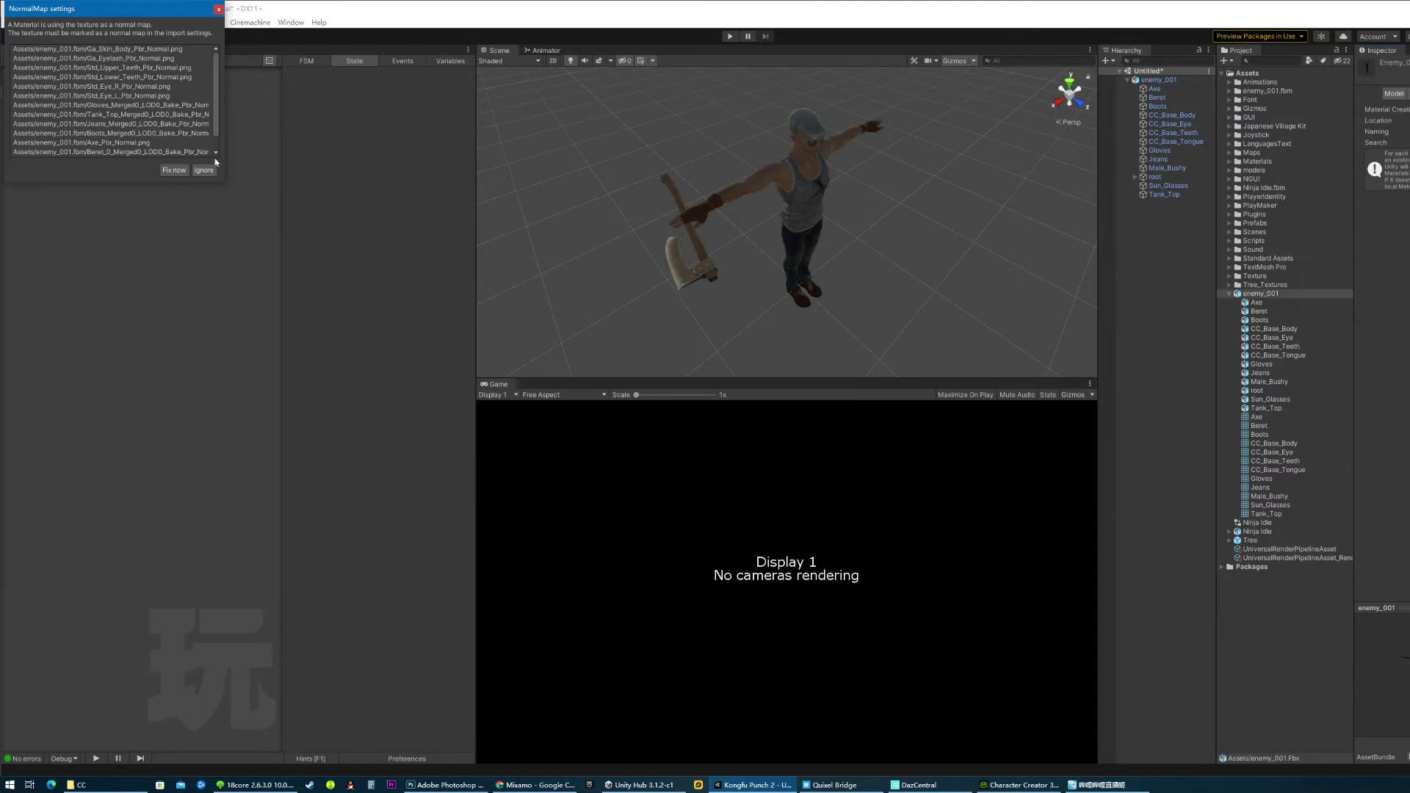
{"action": "left_click", "coordinate": [174, 170]}
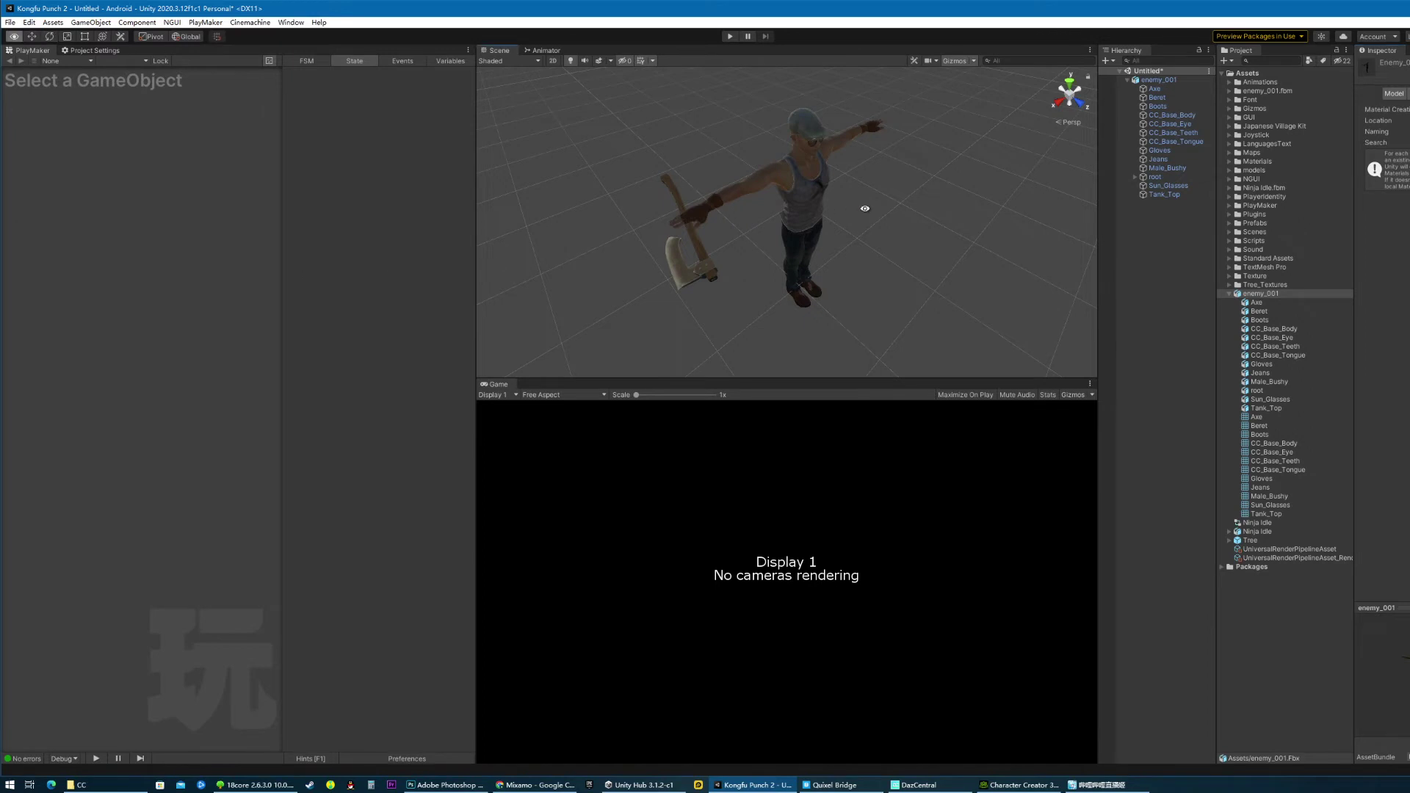
- Examine the textured character in the scene from several sides, including the clothing and a close view of the head
{"action": "left_click_drag", "start_coordinate": [862, 208], "coordinate": [831, 89], "text": "alt"}
{"action": "middle_click_drag", "start_coordinate": [820, 109], "coordinate": [814, 125]}
{"action": "left_click_drag", "start_coordinate": [814, 125], "coordinate": [787, 248], "text": "alt"}
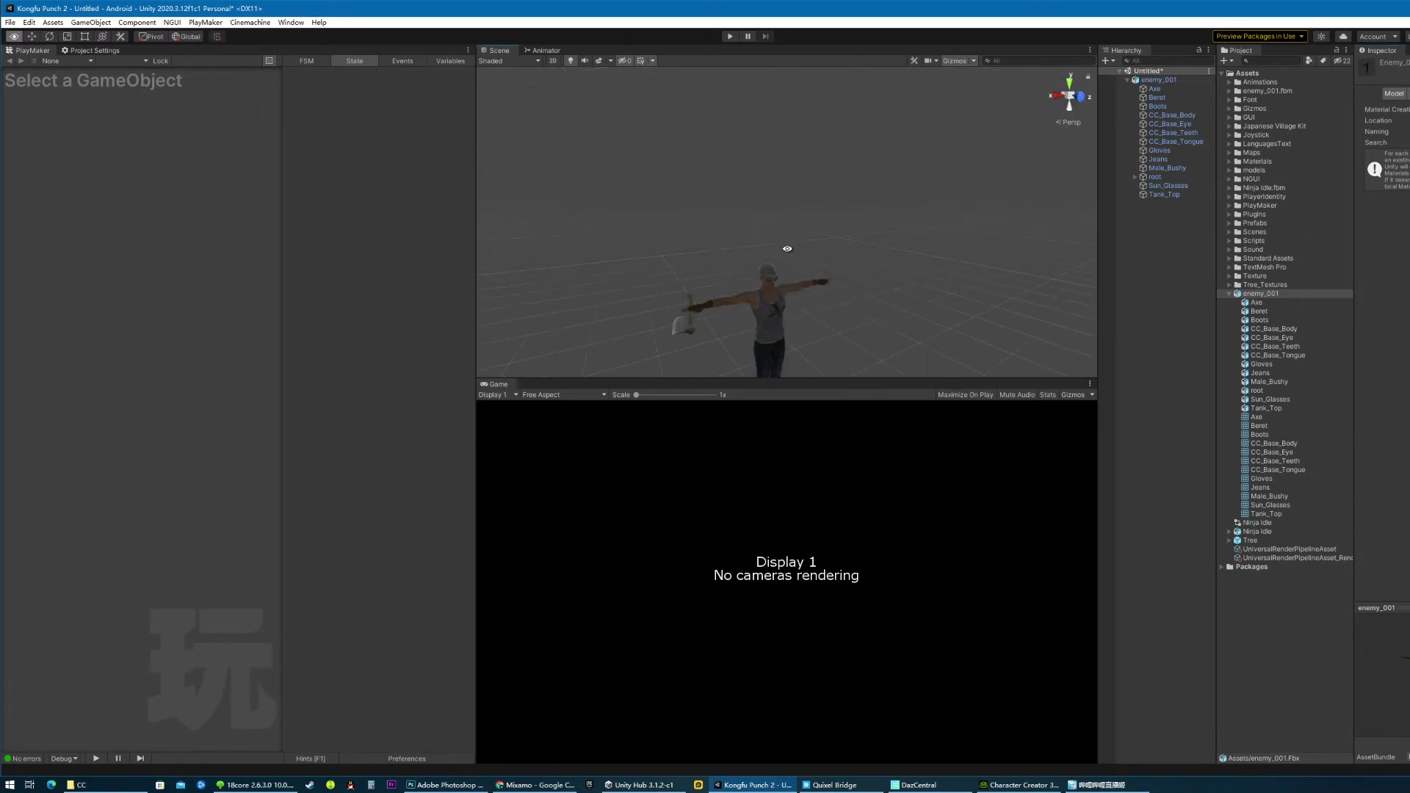
{"action": "left_click", "coordinate": [773, 286]}
{"action": "middle_click_drag", "start_coordinate": [772, 341], "coordinate": [800, 217]}
{"action": "right_click_drag", "start_coordinate": [800, 217], "coordinate": [881, 139], "text": "alt"}
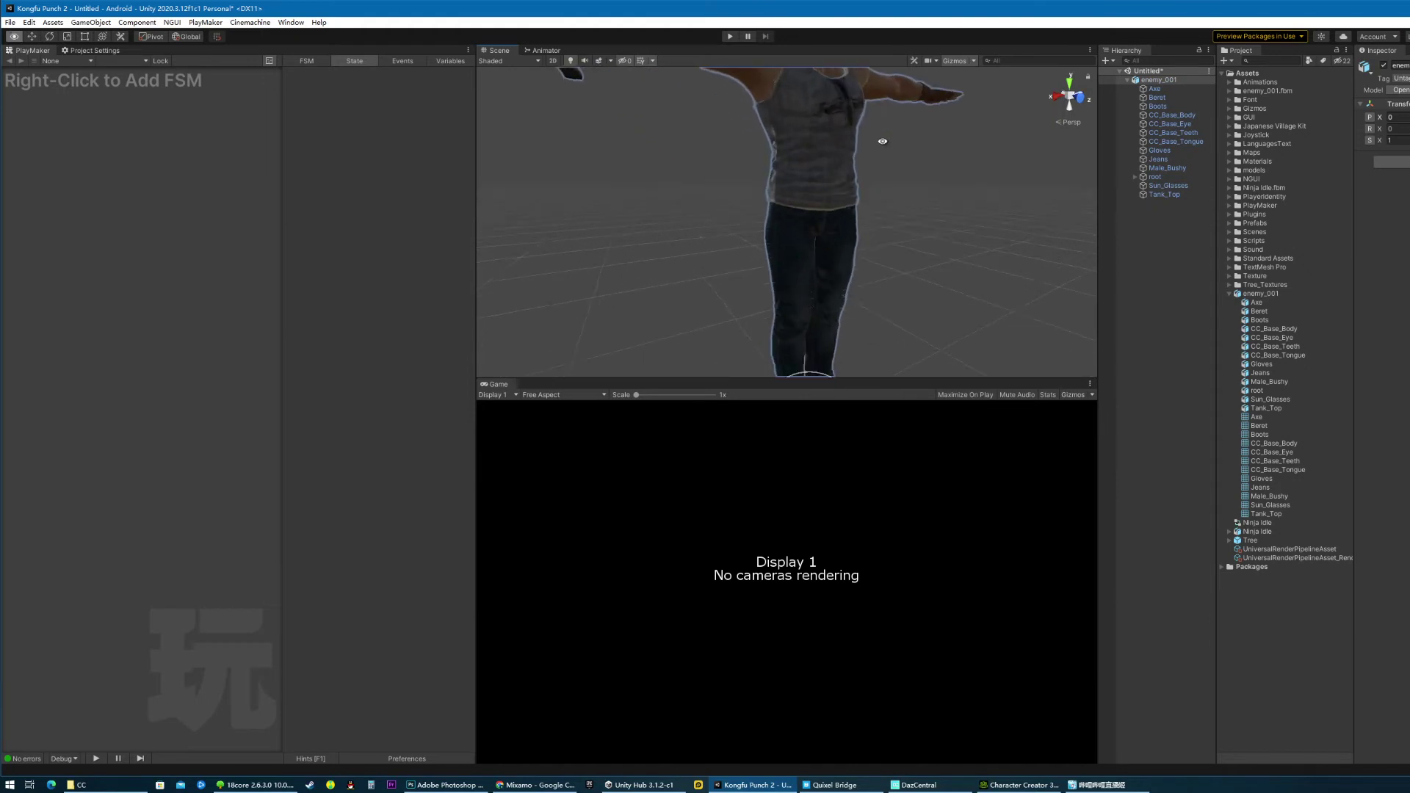
{"action": "left_click_drag", "start_coordinate": [881, 138], "coordinate": [865, 189], "text": "alt"}
{"action": "left_click", "coordinate": [786, 123]}
{"action": "left_click", "coordinate": [786, 123]}
{"action": "key", "text": "f"}
{"action": "scroll", "coordinate": [830, 163], "scroll_direction": "down", "scroll_amount": 5}
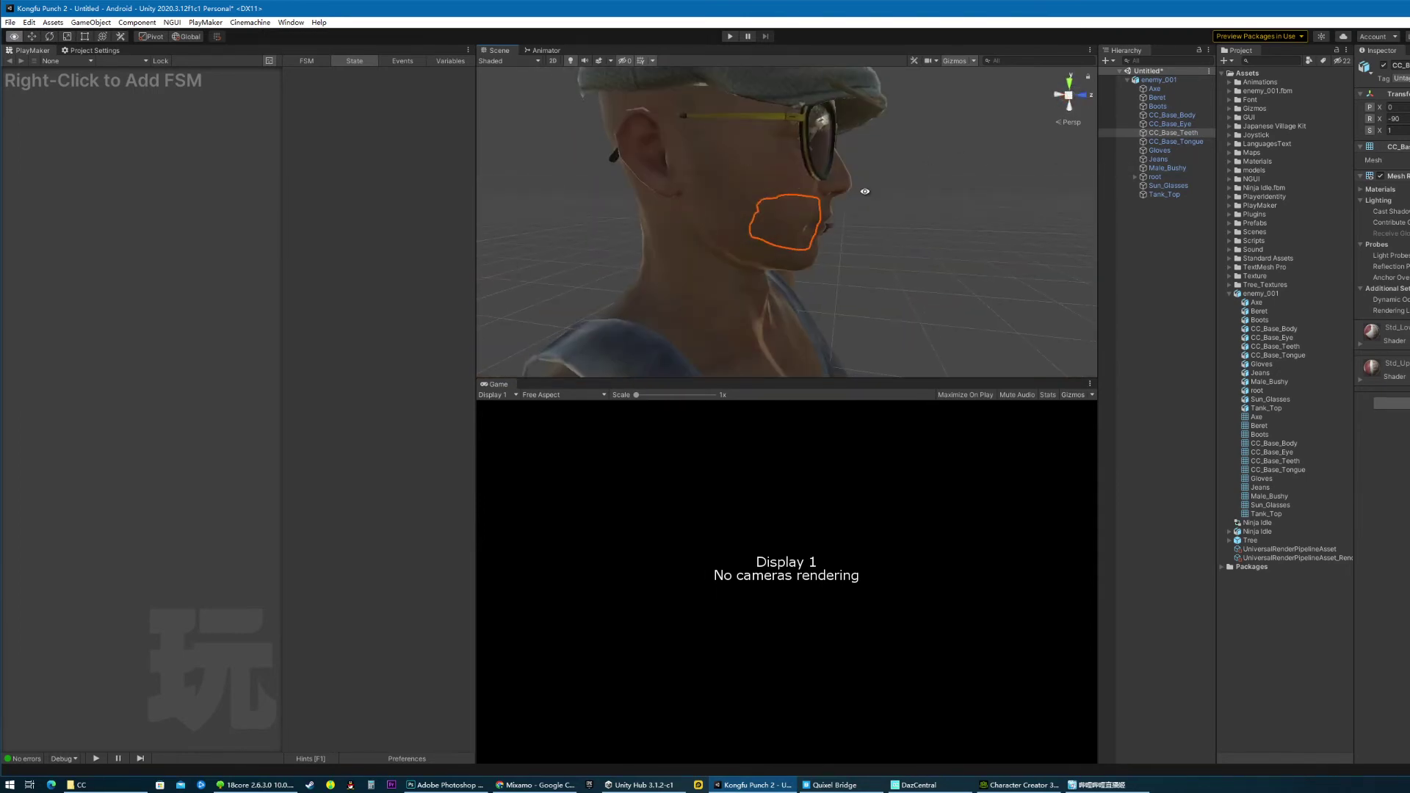
{"action": "scroll", "coordinate": [865, 186], "scroll_direction": "down", "scroll_amount": 10, "text": "alt"}
{"action": "scroll", "coordinate": [881, 190], "scroll_direction": "up", "scroll_amount": 6}
{"action": "scroll", "coordinate": [913, 203], "scroll_direction": "down", "scroll_amount": 3}
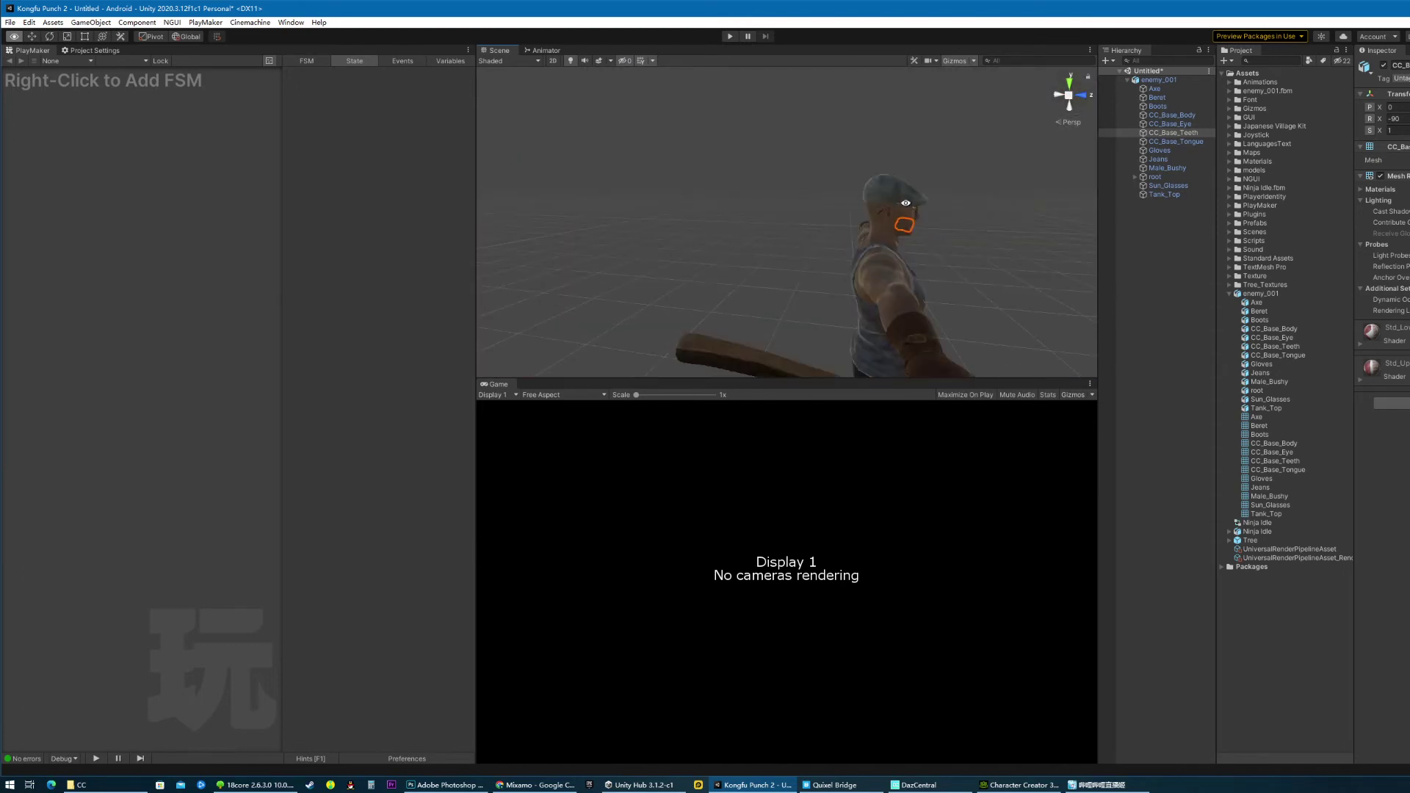
- Inspect the beret and the CC_Base_Body mesh up close together with their material settings
{"action": "left_click", "coordinate": [911, 200]}
{"action": "key", "text": "f"}
{"action": "left_click_drag", "start_coordinate": [911, 200], "coordinate": [865, 237], "text": "alt"}
{"action": "left_click", "coordinate": [1359, 343]}
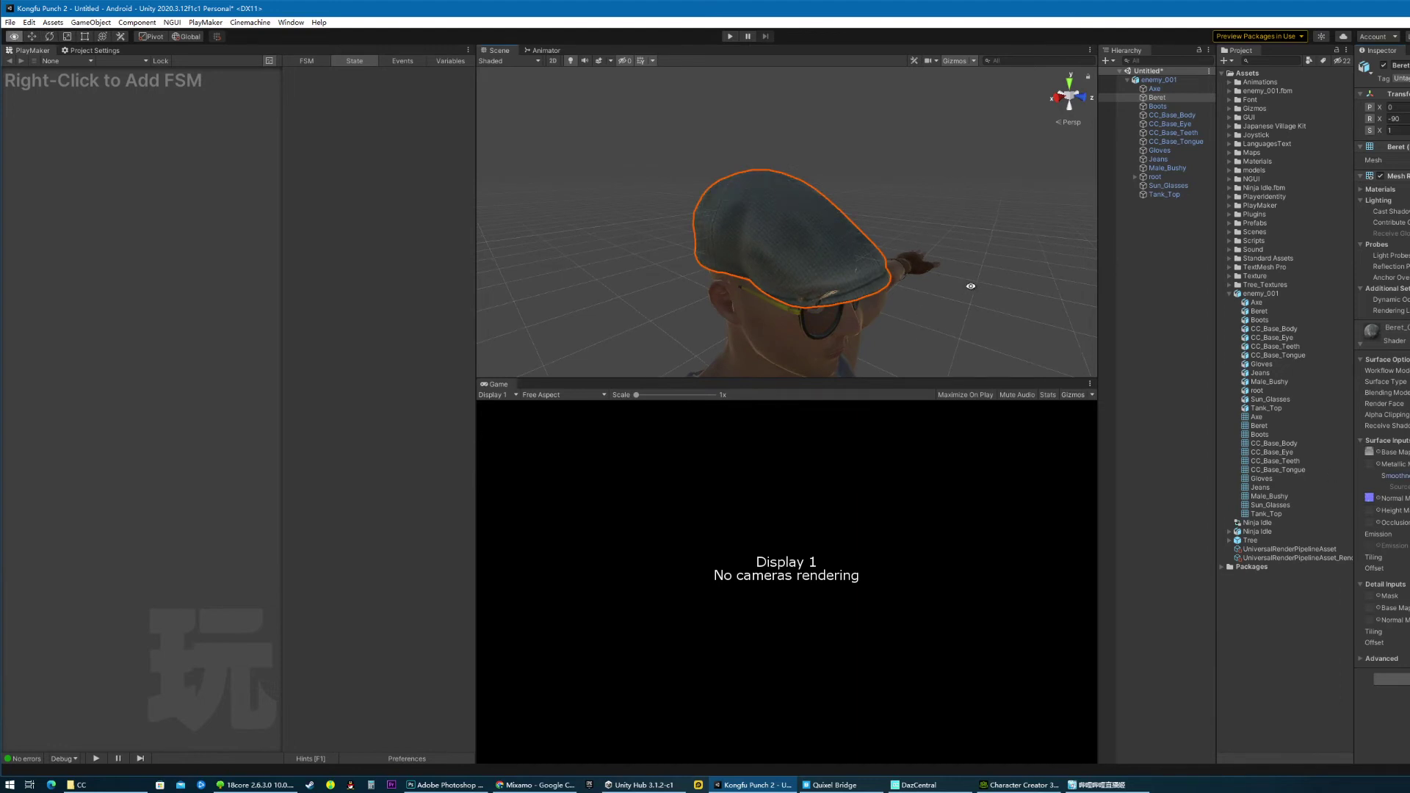
{"action": "left_click_drag", "start_coordinate": [973, 288], "coordinate": [901, 189], "text": "alt"}
{"action": "left_click", "coordinate": [924, 274]}
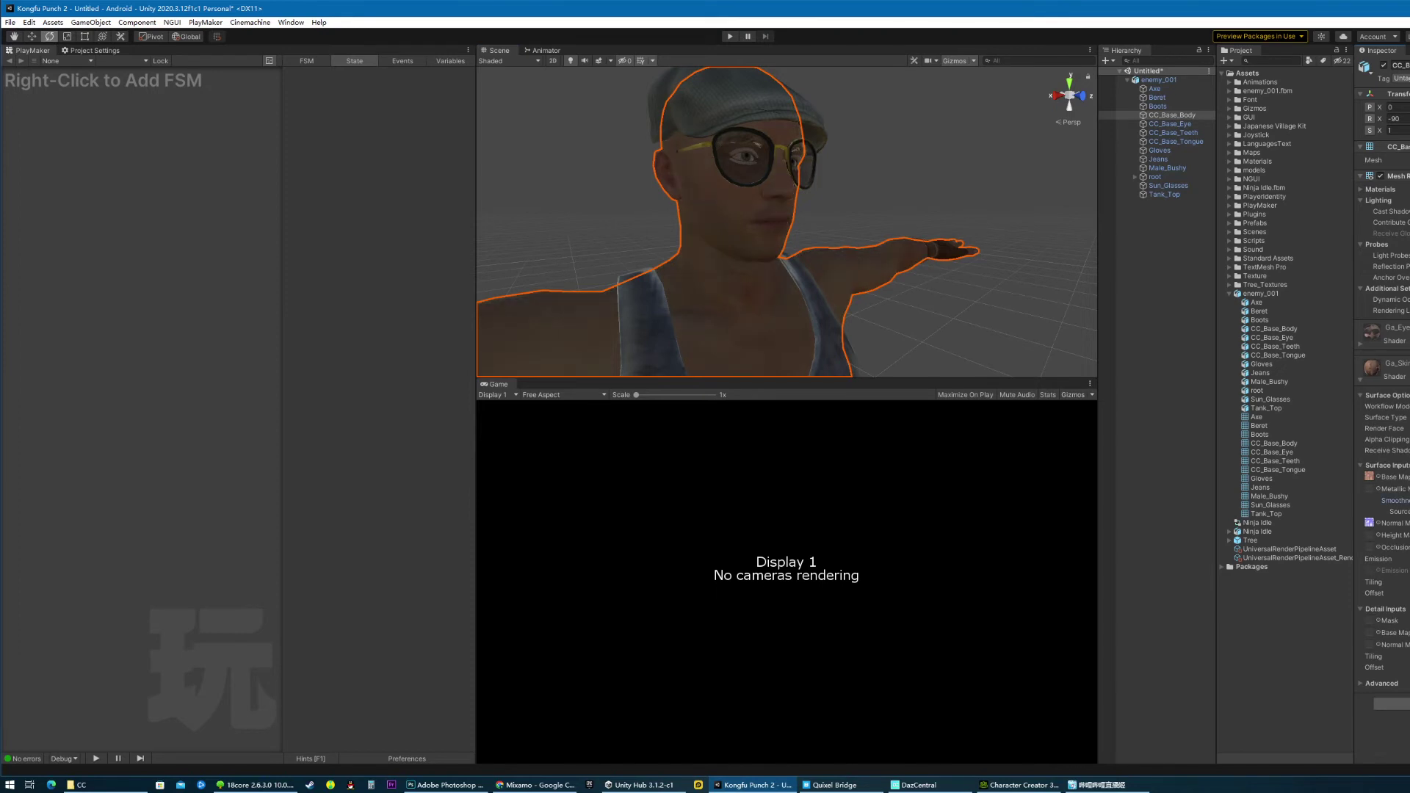
{"action": "left_click", "coordinate": [1393, 331]}
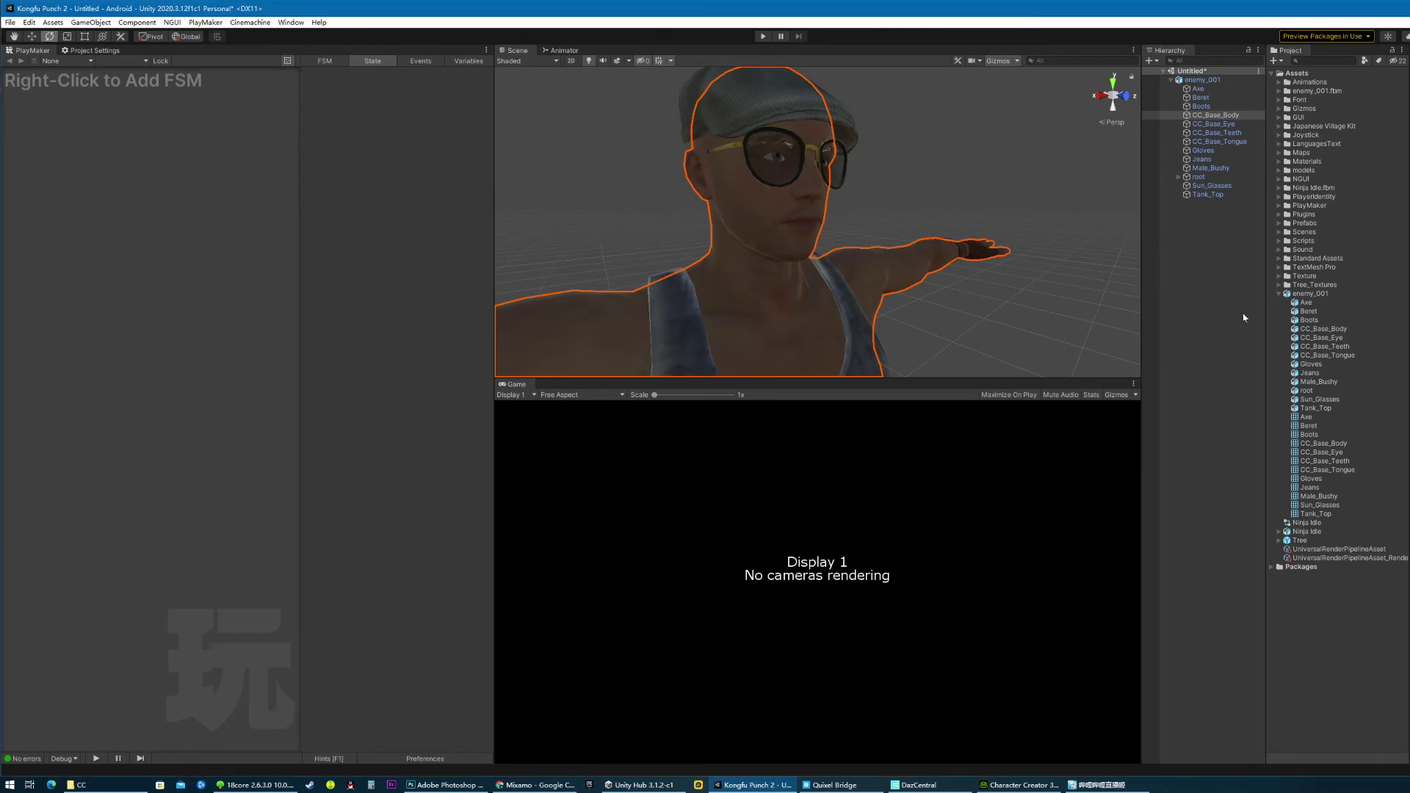
- View the whole character with its axe, check the tank top, and clear the selection
{"action": "left_click_drag", "start_coordinate": [943, 209], "coordinate": [884, 271], "text": "alt"}
{"action": "middle_click_drag", "start_coordinate": [884, 270], "coordinate": [965, 201]}
{"action": "scroll", "coordinate": [965, 201], "scroll_direction": "down", "scroll_amount": 8}
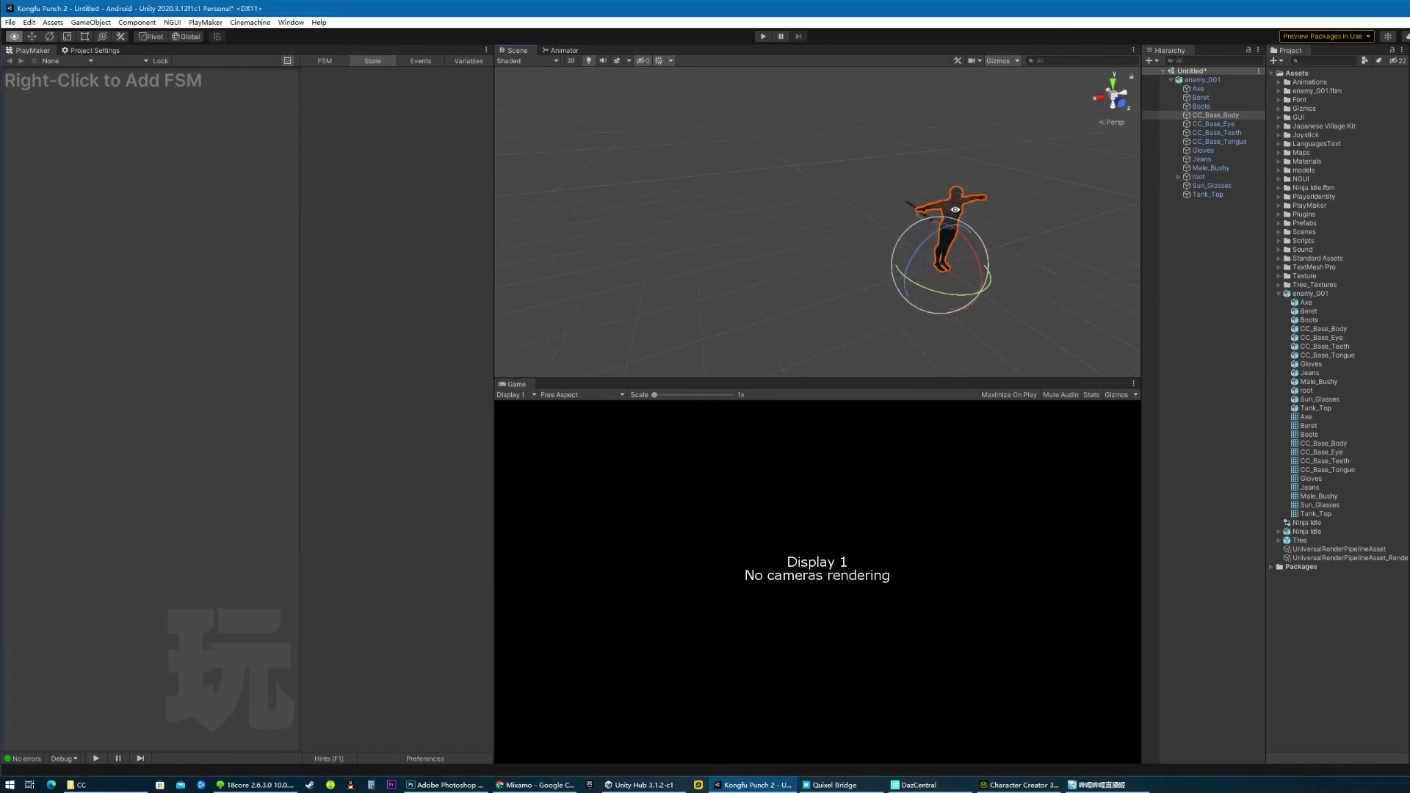
{"action": "scroll", "coordinate": [954, 206], "scroll_direction": "up", "scroll_amount": 3}
{"action": "left_click", "coordinate": [941, 209]}
{"action": "left_click", "coordinate": [941, 209]}
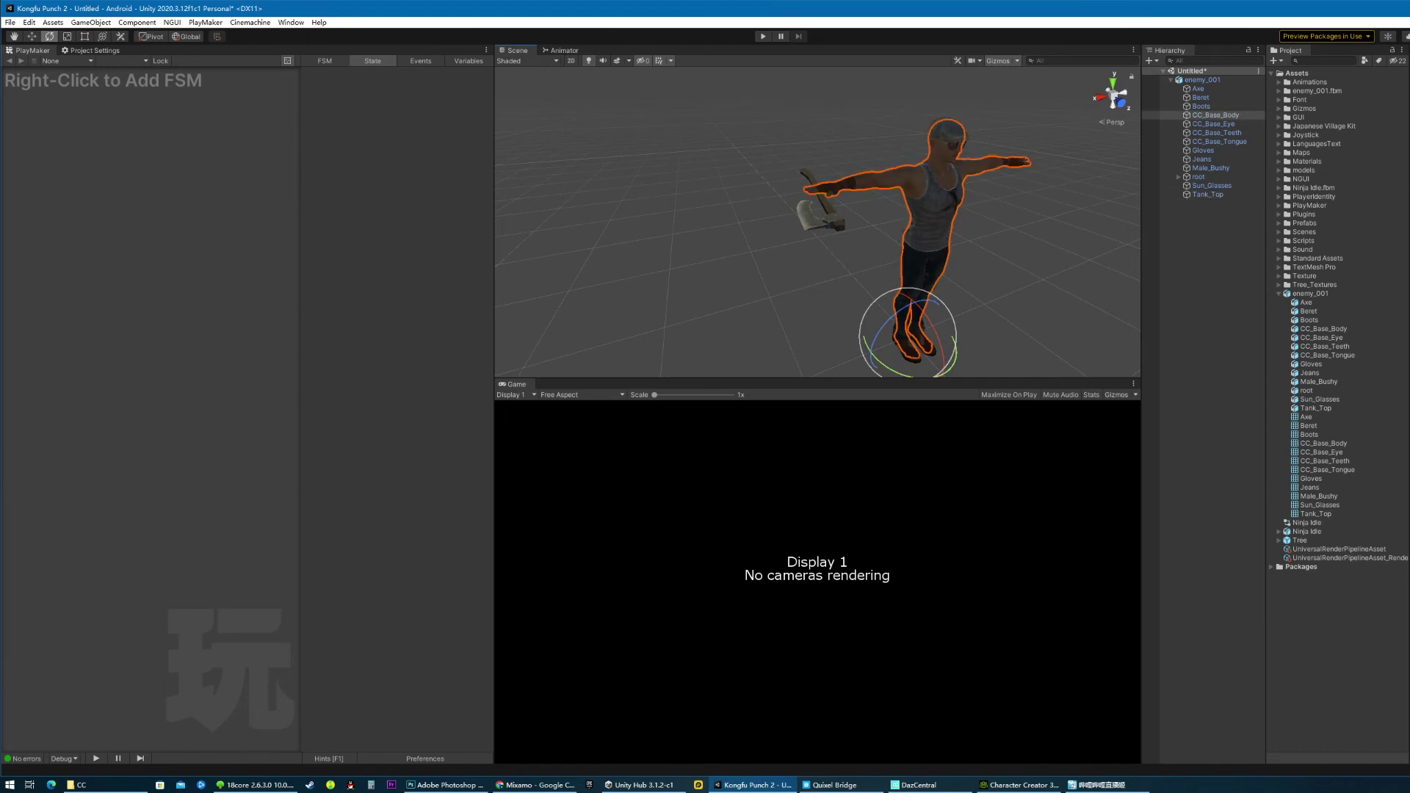
{"action": "left_click", "coordinate": [938, 221]}
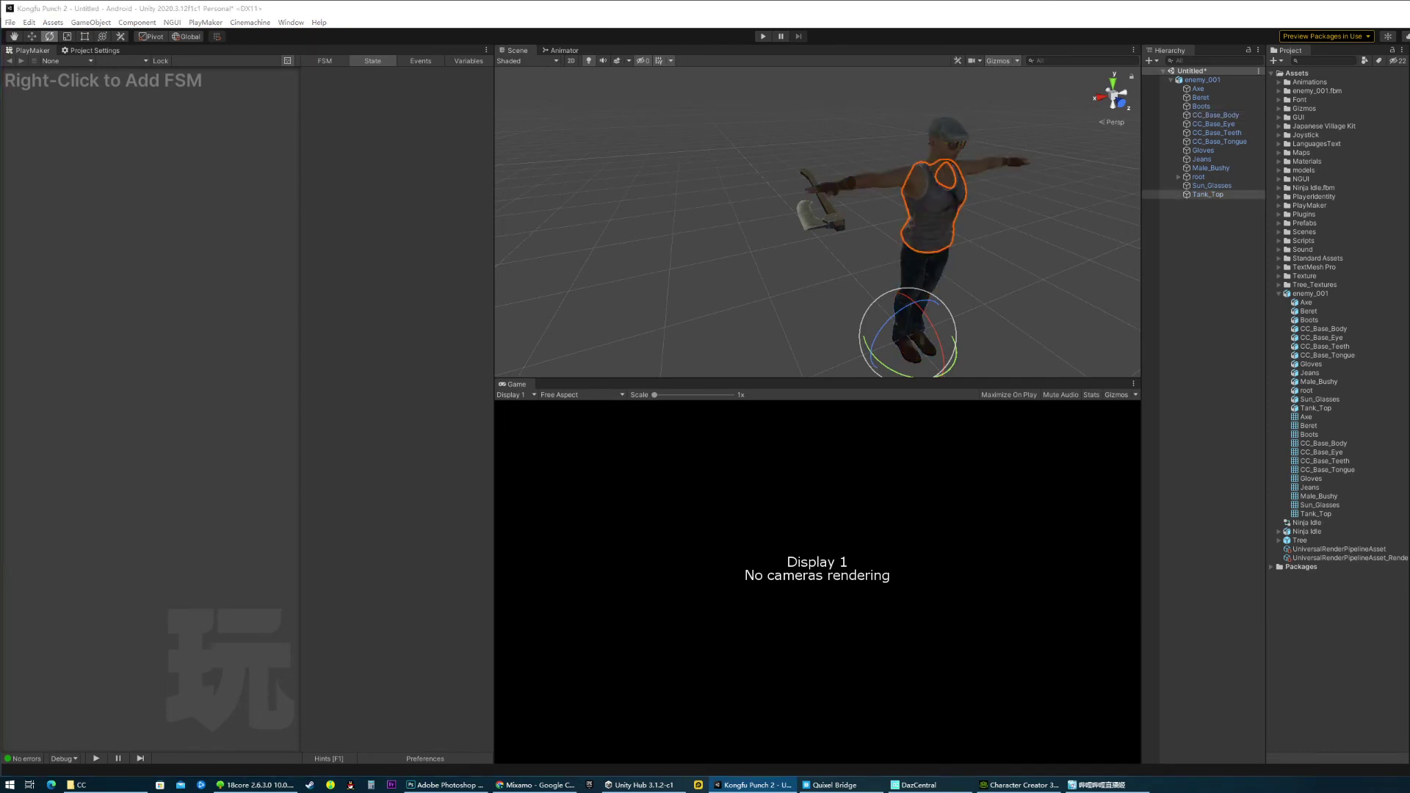
{"action": "left_click", "coordinate": [1353, 575]}
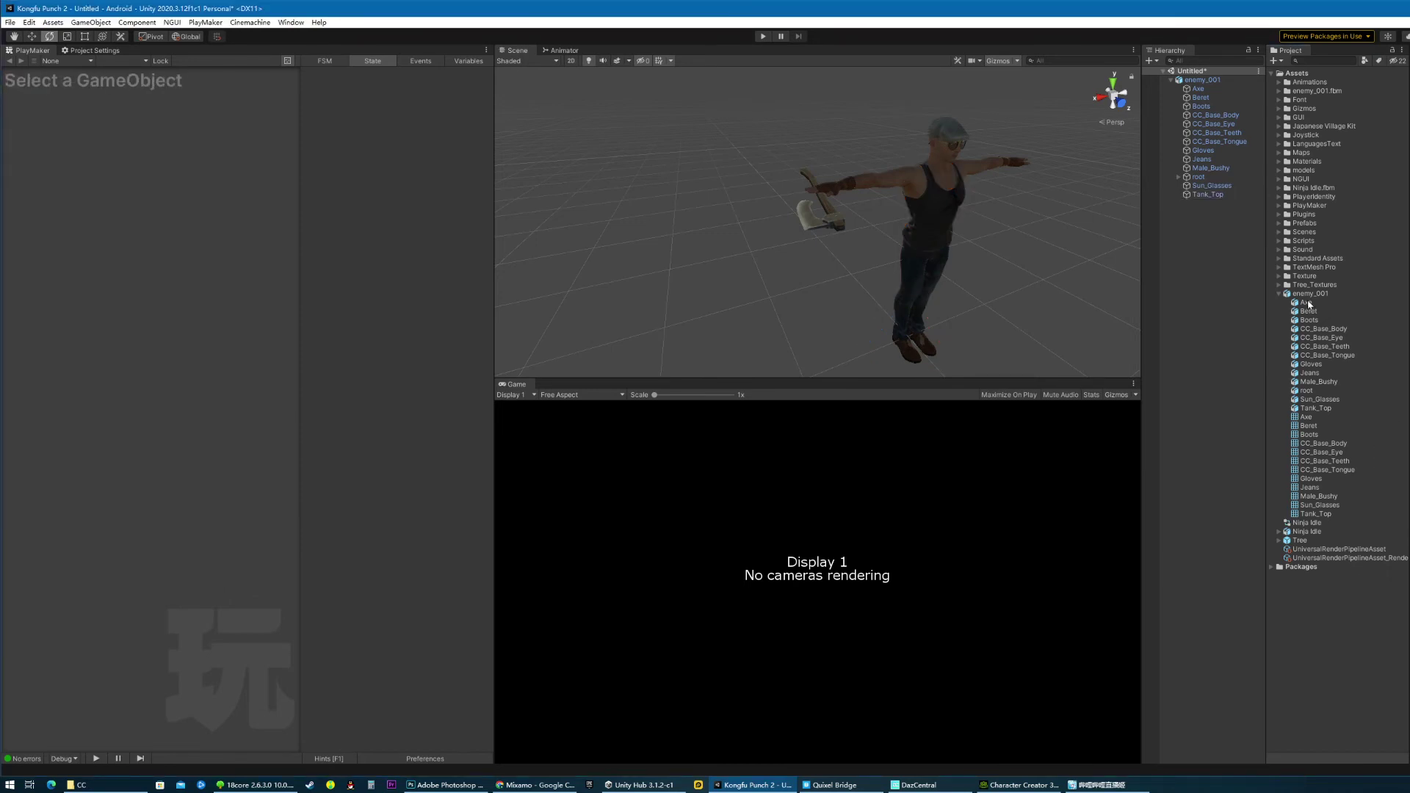
- Open the Game 1 scene from the Scenes folder without saving the untitled scene
{"action": "double_click", "coordinate": [1301, 232]}
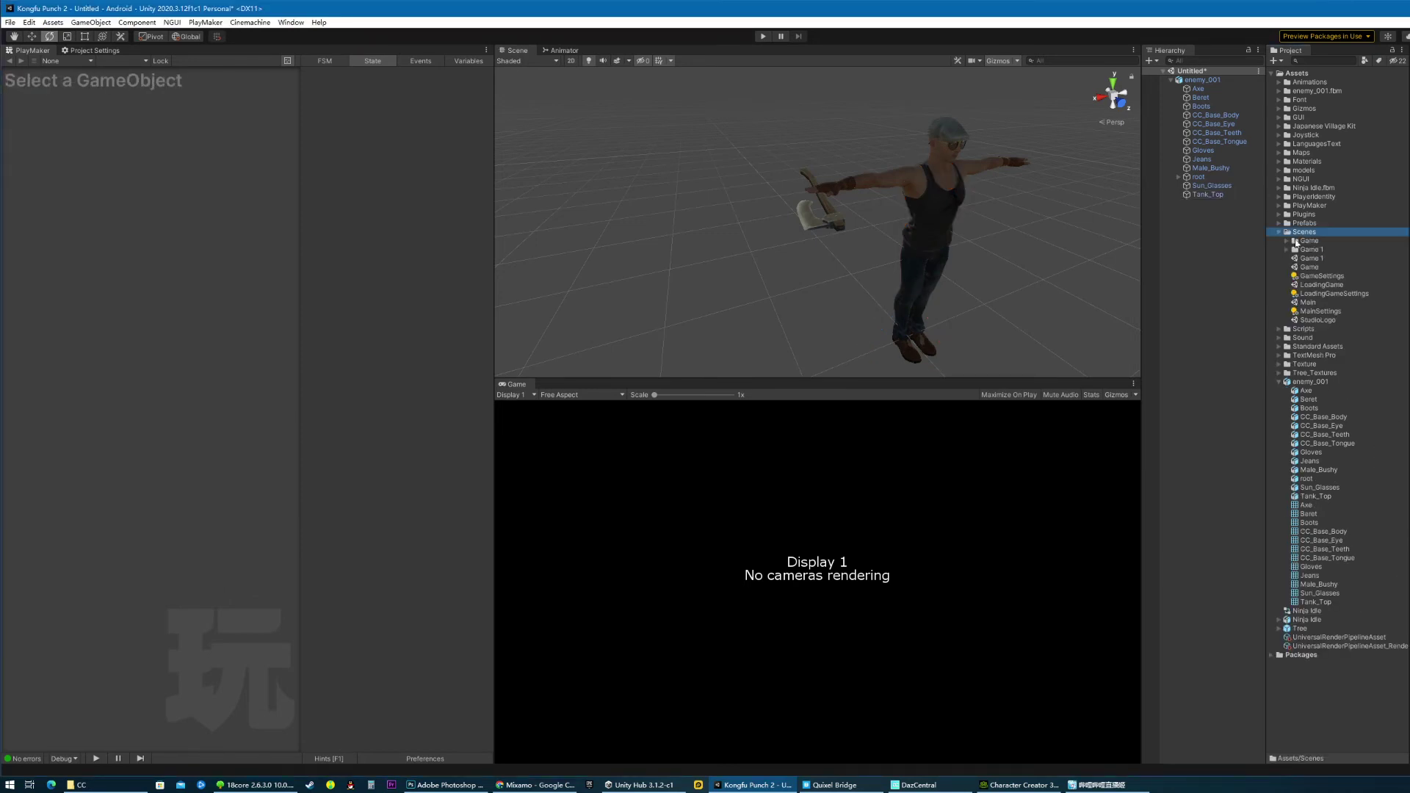
{"action": "double_click", "coordinate": [1297, 259]}
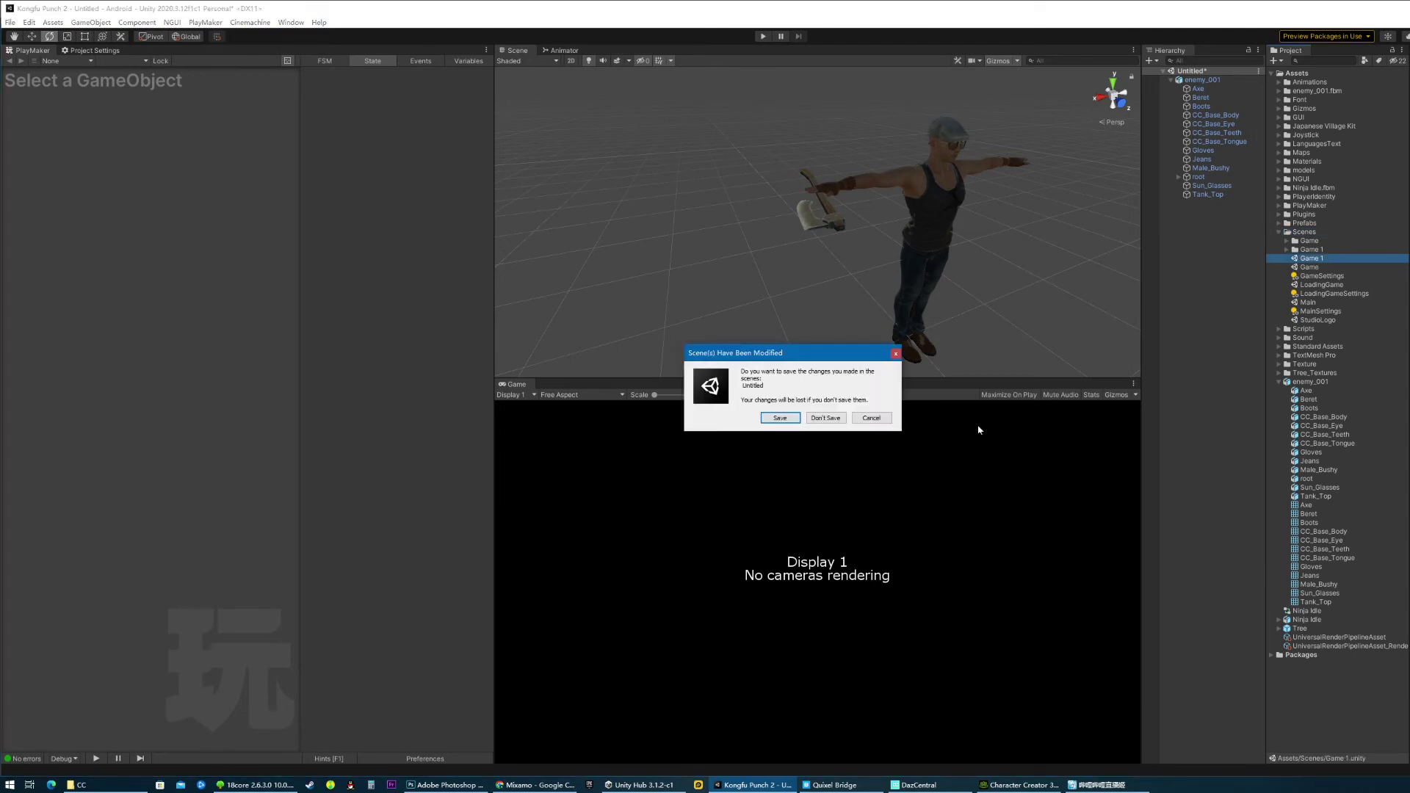
{"action": "left_click", "coordinate": [826, 419]}
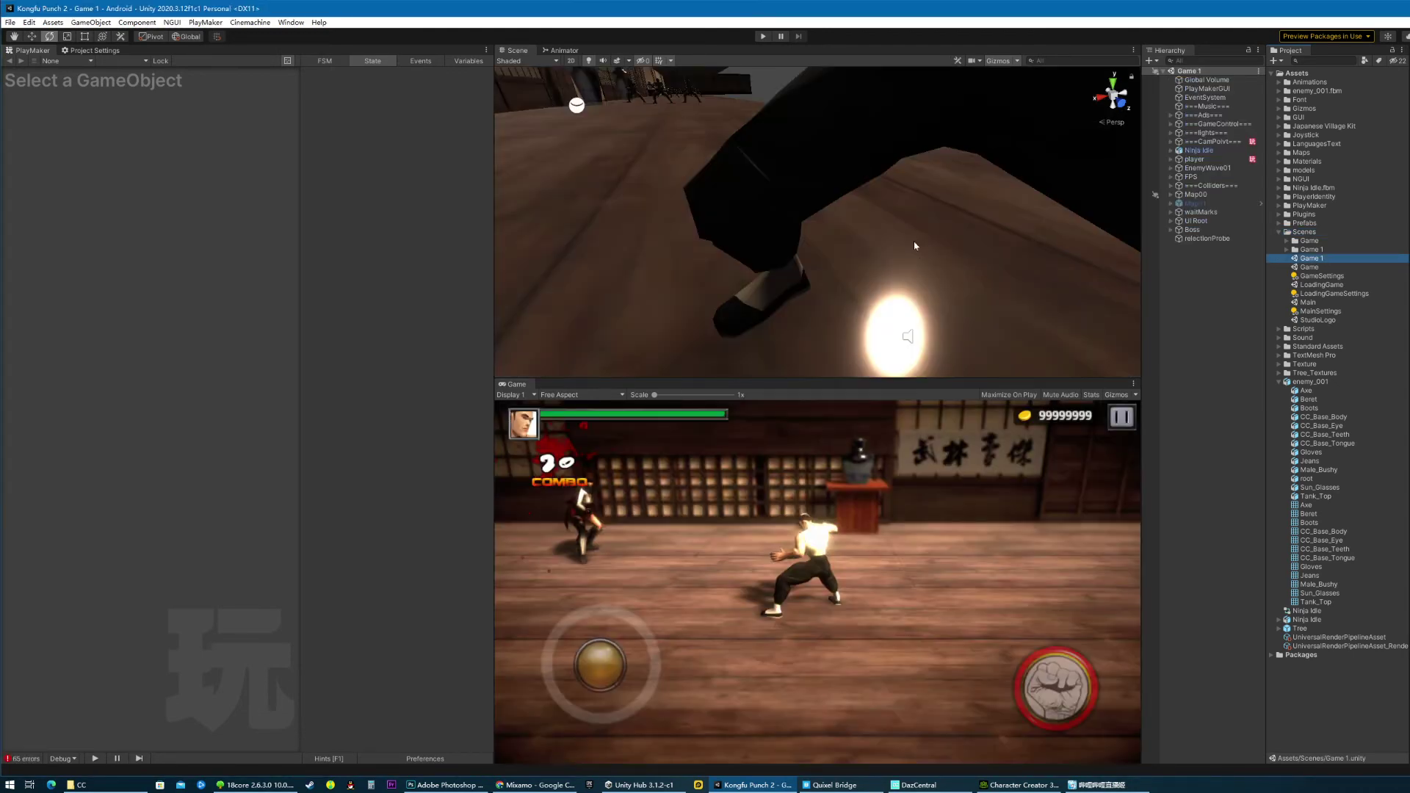
- Examine the arena around the player, including the contents of Map00 and its floor tiles
{"action": "left_click_drag", "start_coordinate": [914, 246], "coordinate": [463, 223], "text": "alt"}
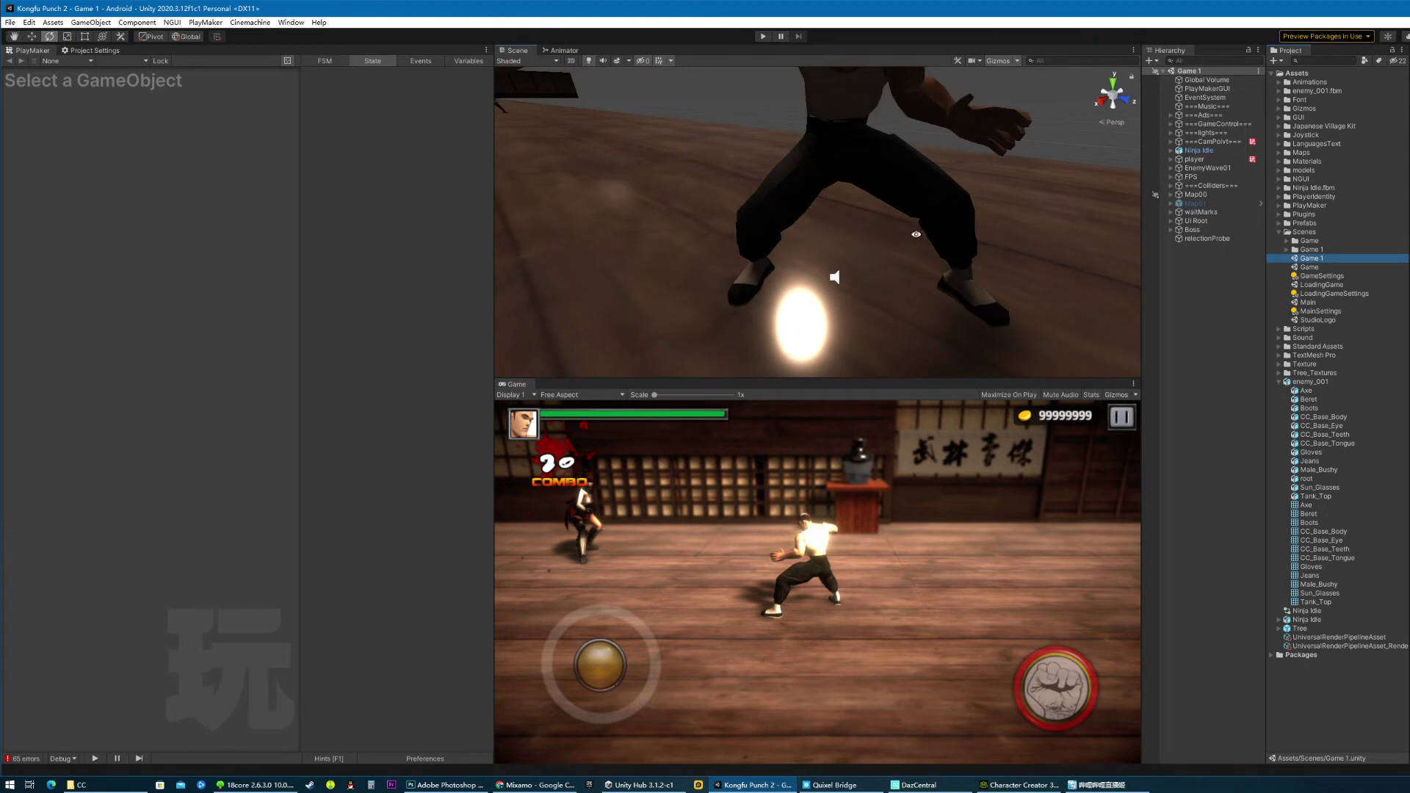
{"action": "right_click_drag", "start_coordinate": [916, 234], "coordinate": [916, 234]}
{"action": "left_click", "coordinate": [893, 237]}
{"action": "scroll", "coordinate": [896, 253], "scroll_direction": "down", "scroll_amount": 5}
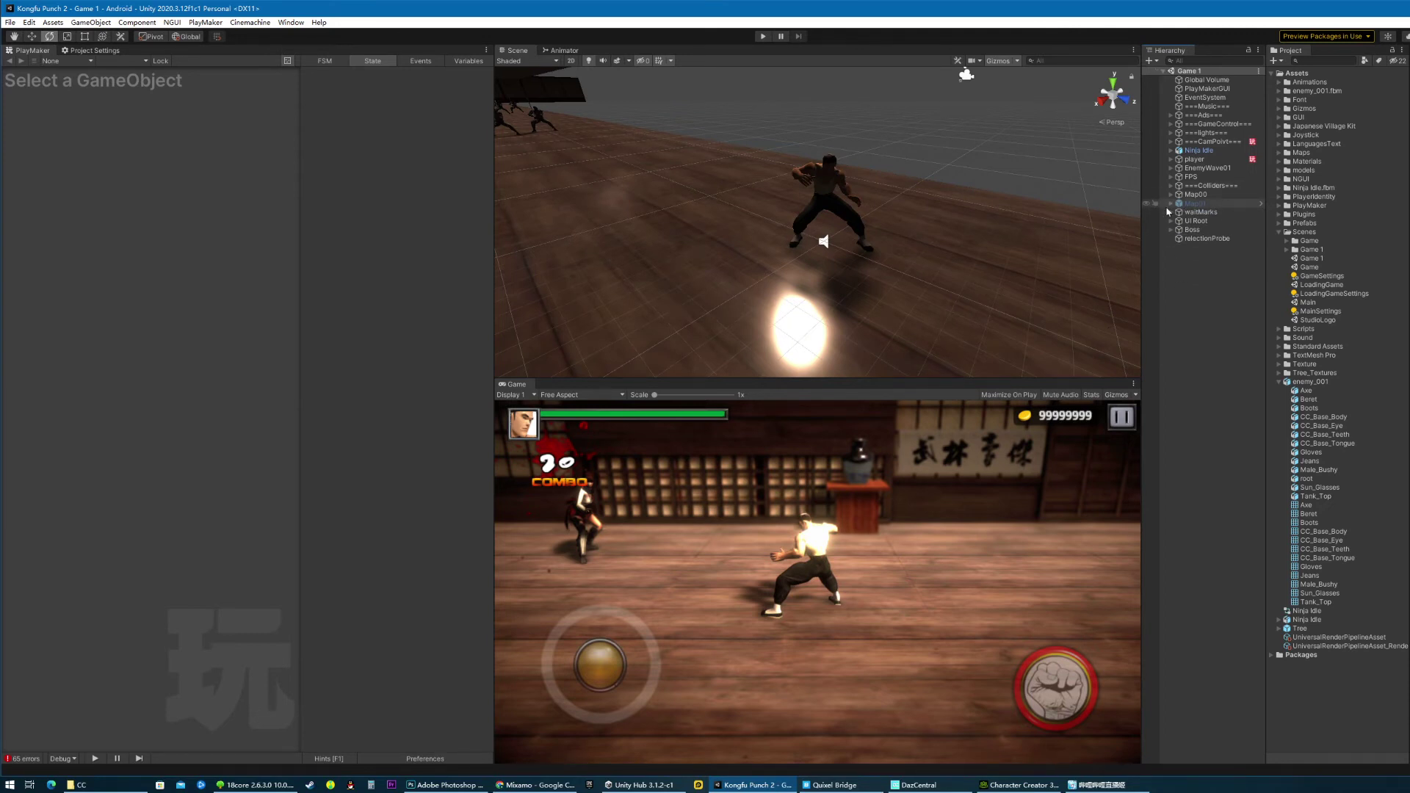
{"action": "left_click", "coordinate": [1170, 204]}
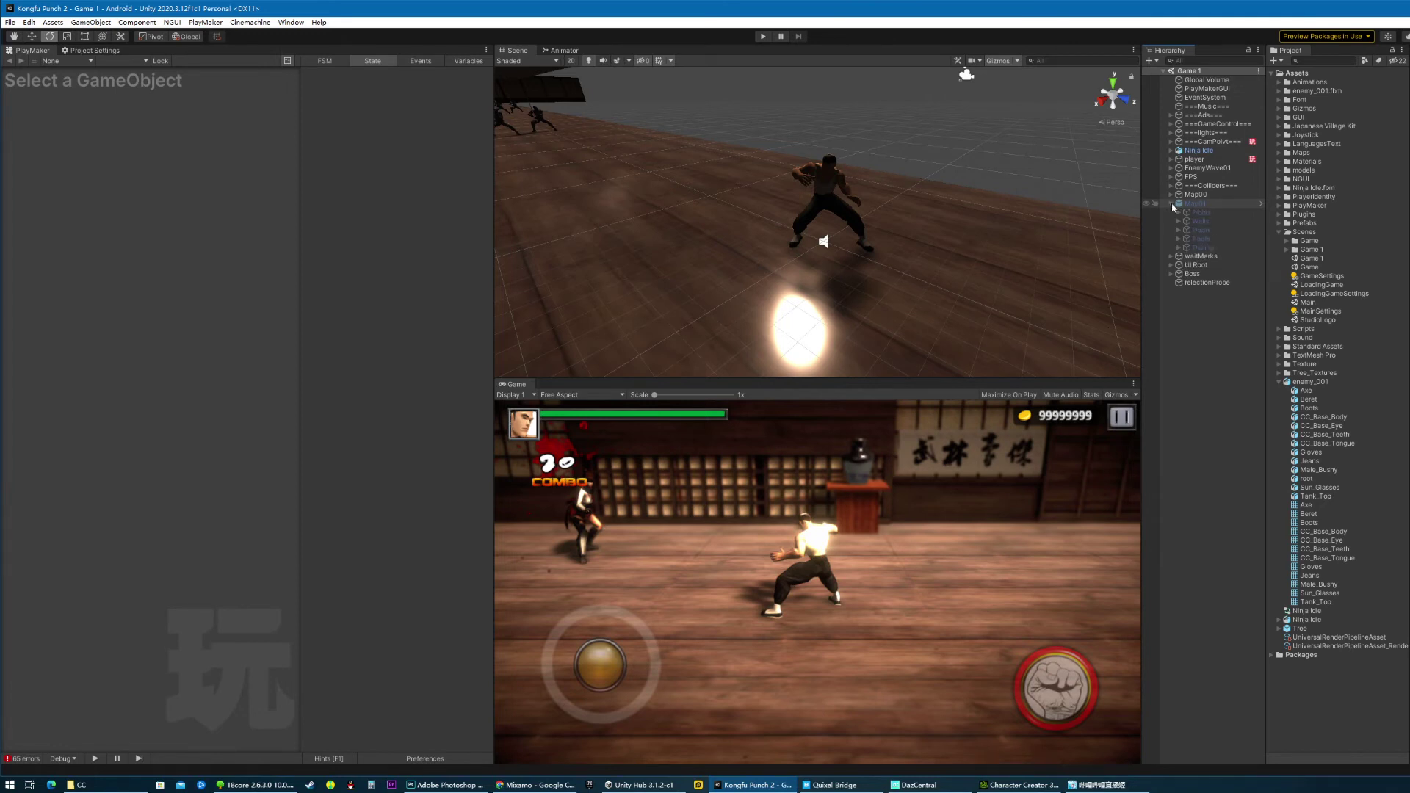
{"action": "left_click", "coordinate": [1170, 204]}
{"action": "left_click", "coordinate": [1170, 195]}
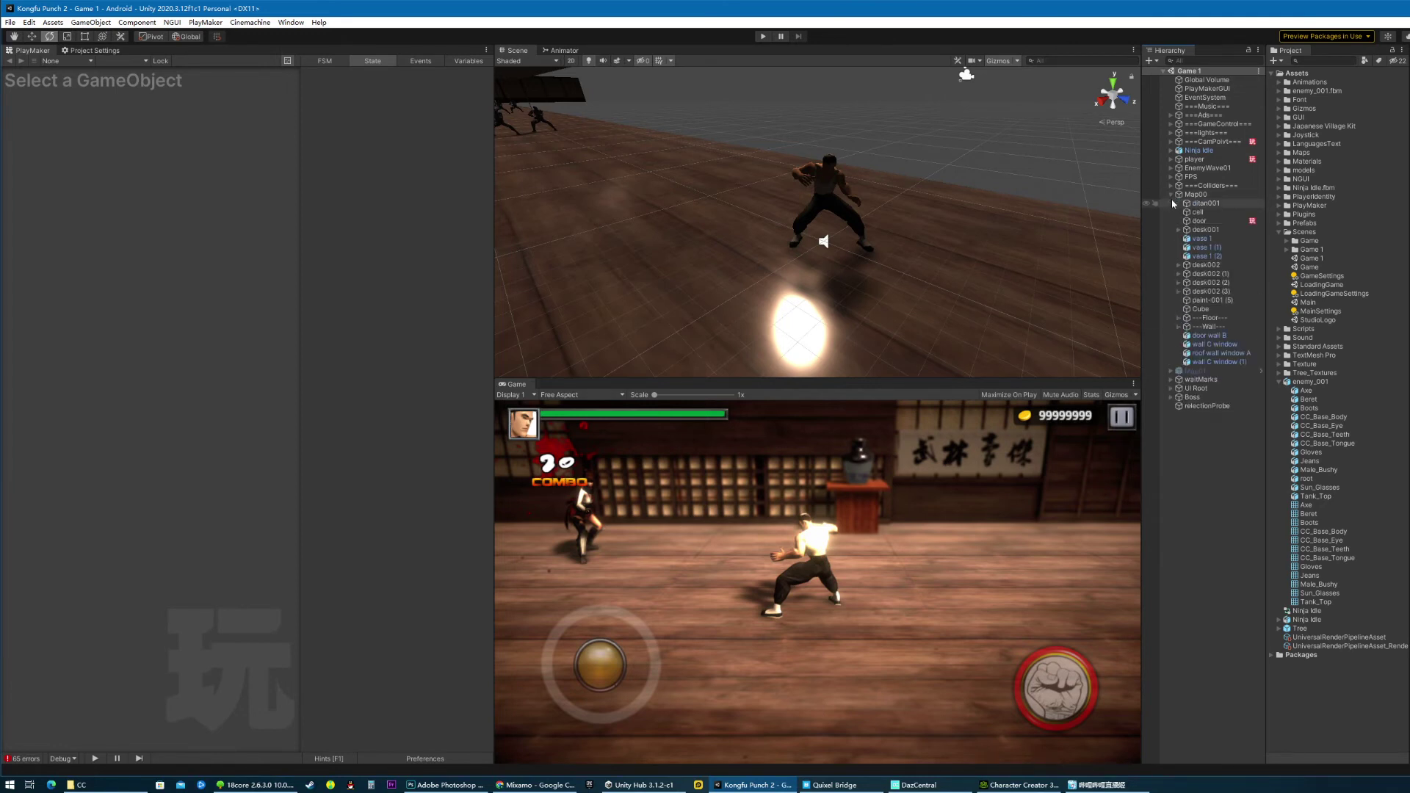
{"action": "left_click", "coordinate": [1029, 245]}
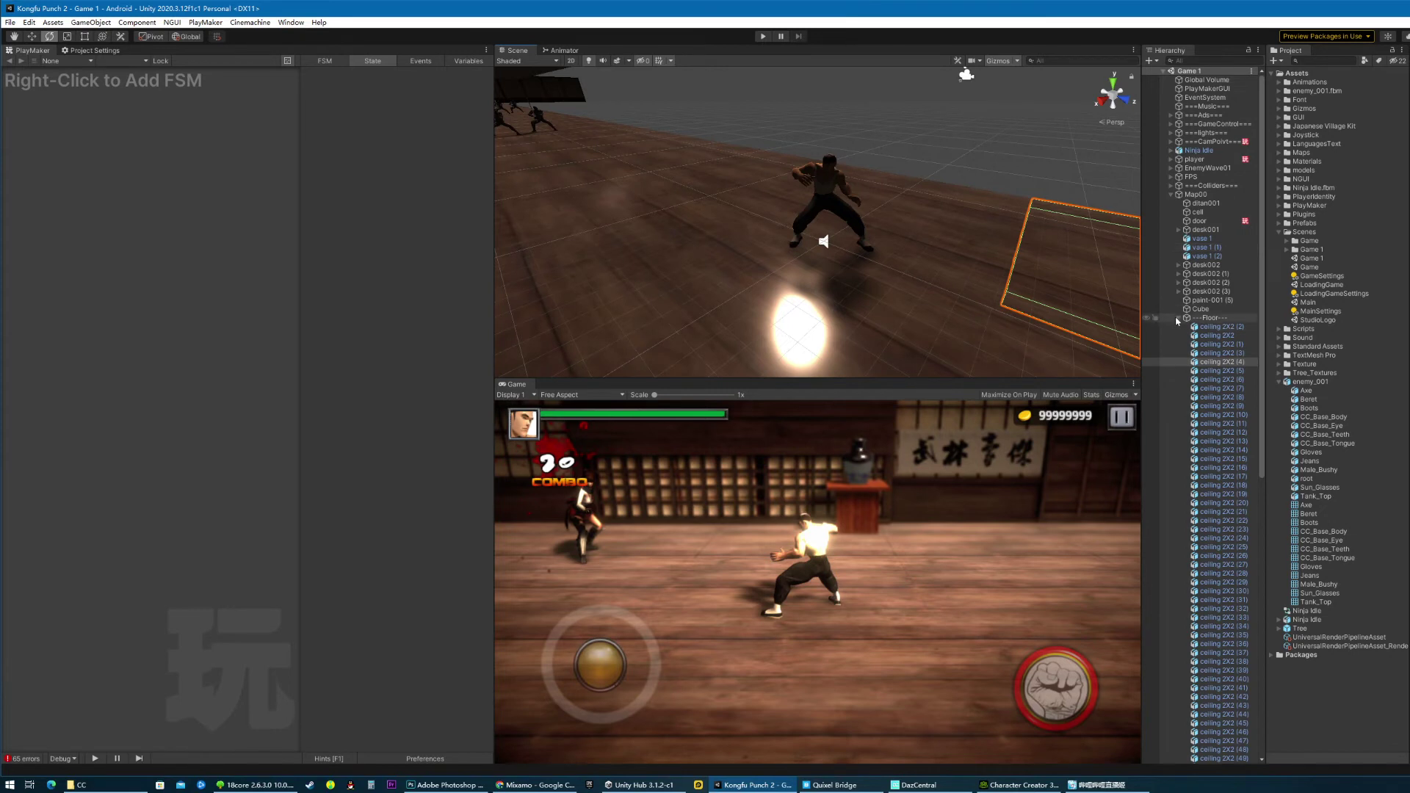
{"action": "left_click", "coordinate": [938, 251]}
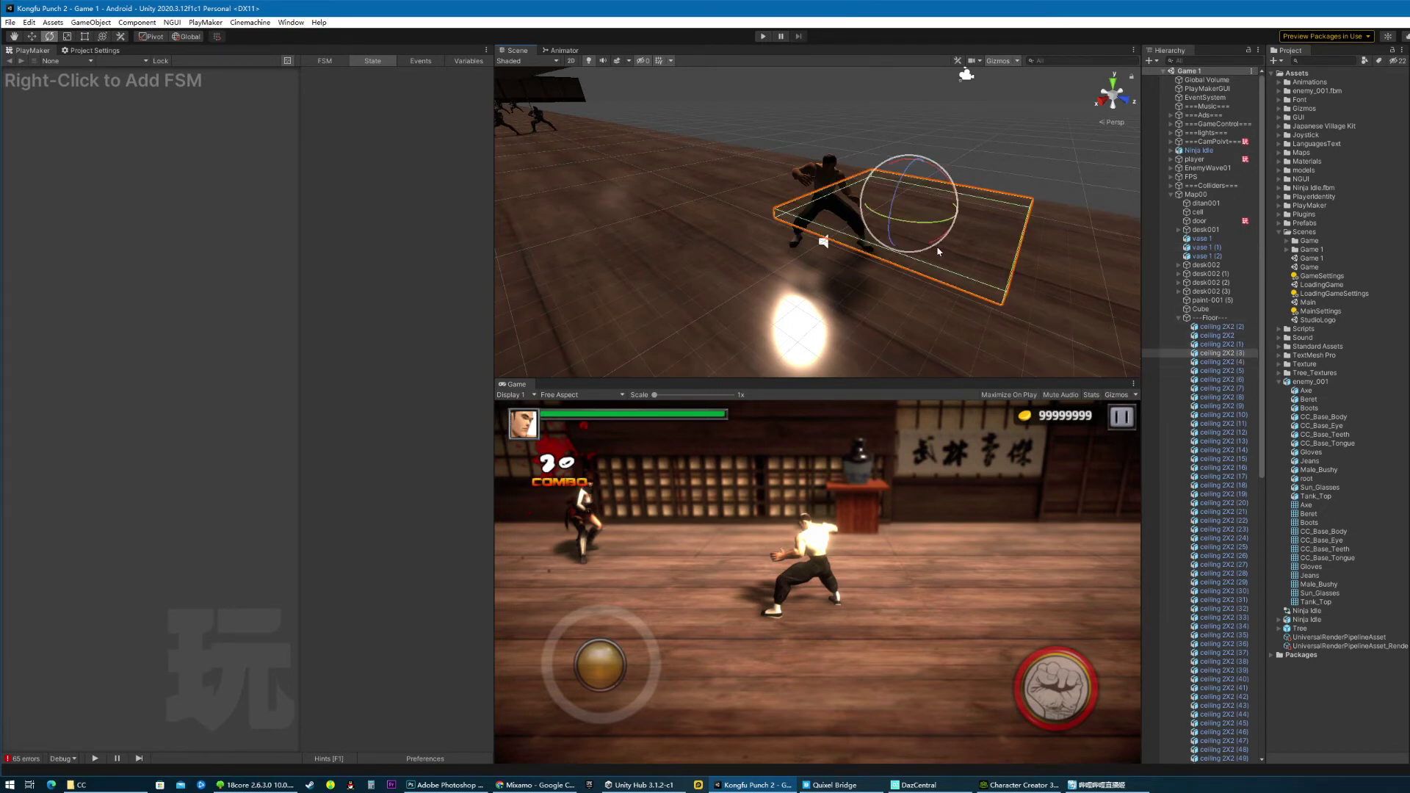
{"action": "scroll", "coordinate": [945, 245], "scroll_direction": "down", "scroll_amount": 3}
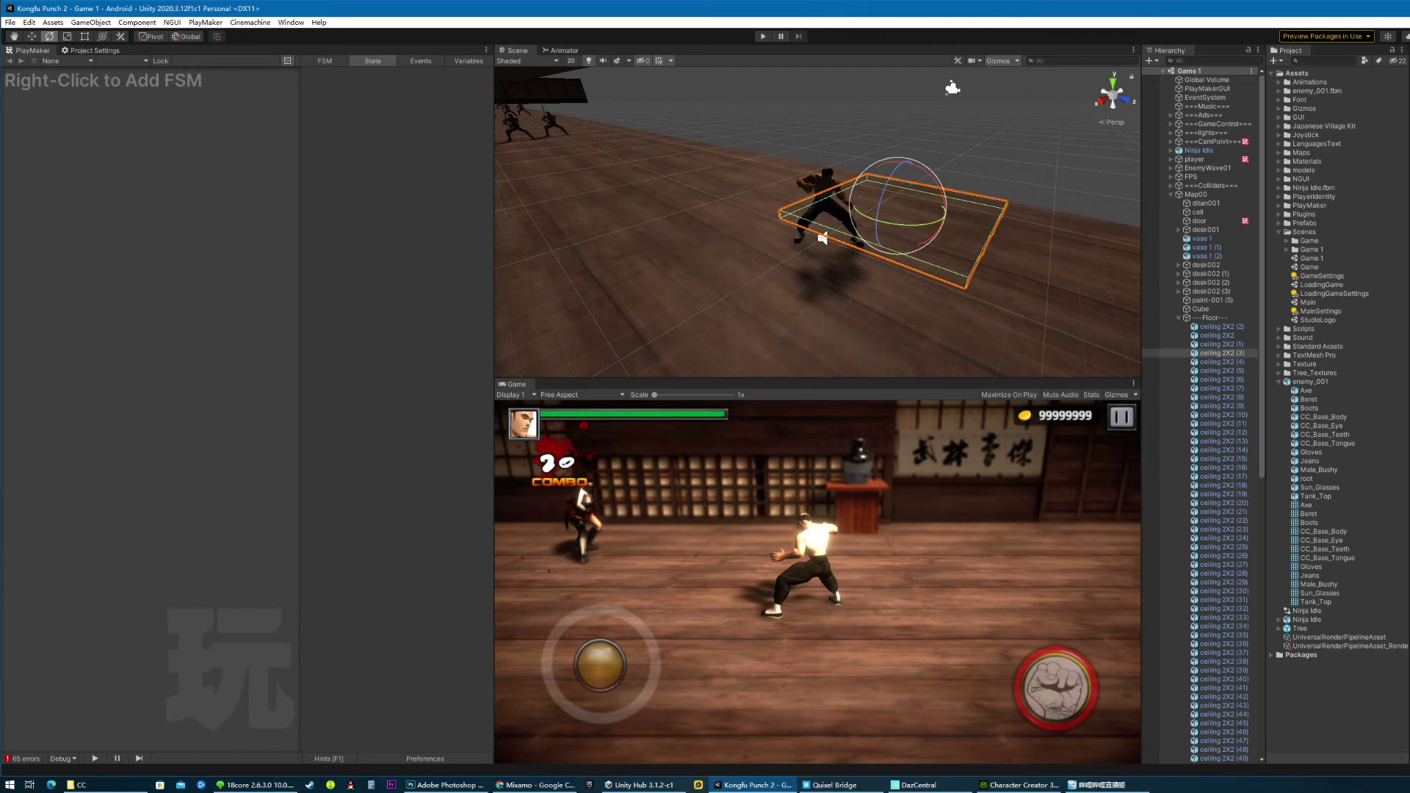
{"action": "key", "text": "f"}
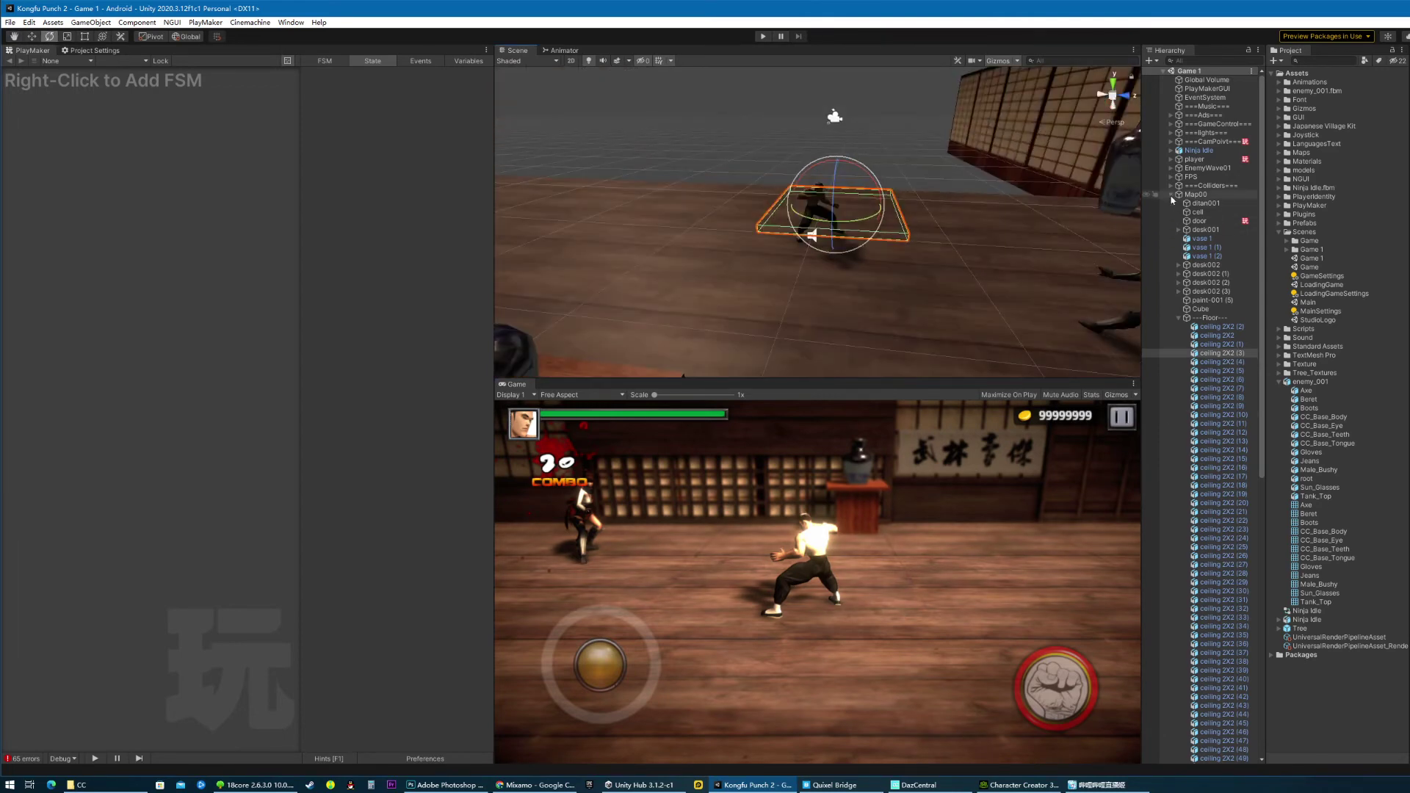
{"action": "left_click", "coordinate": [1171, 195]}
- Place the enemy_001 model on the arena floor and enlarge the model asset to suit the other characters
{"action": "left_click", "coordinate": [1316, 382]}
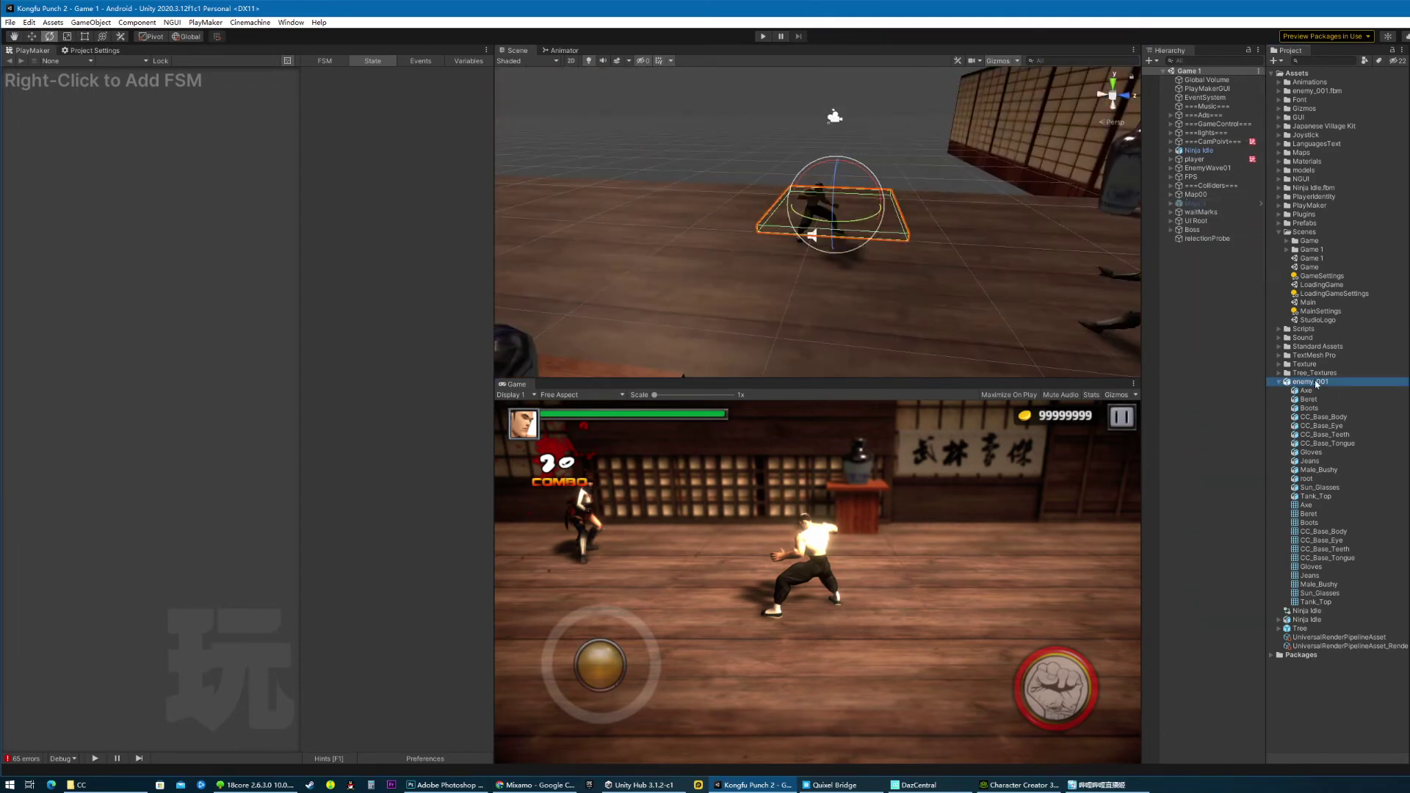
{"action": "left_click_drag", "start_coordinate": [864, 239], "coordinate": [1372, 283], "text": "alt"}
{"action": "left_click_drag", "start_coordinate": [1094, 344], "coordinate": [872, 263]}
{"action": "key", "text": "f"}
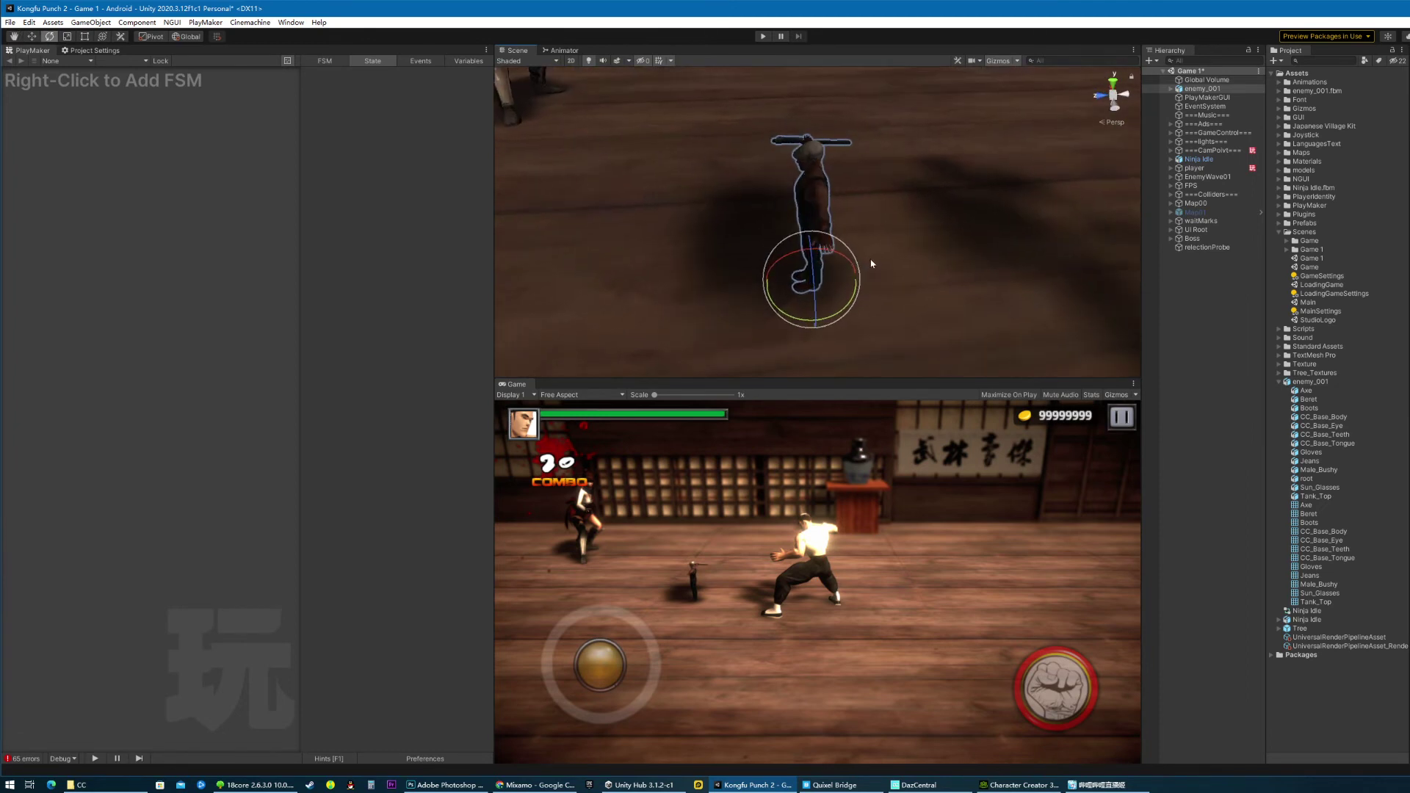
{"action": "left_click", "coordinate": [1314, 381]}
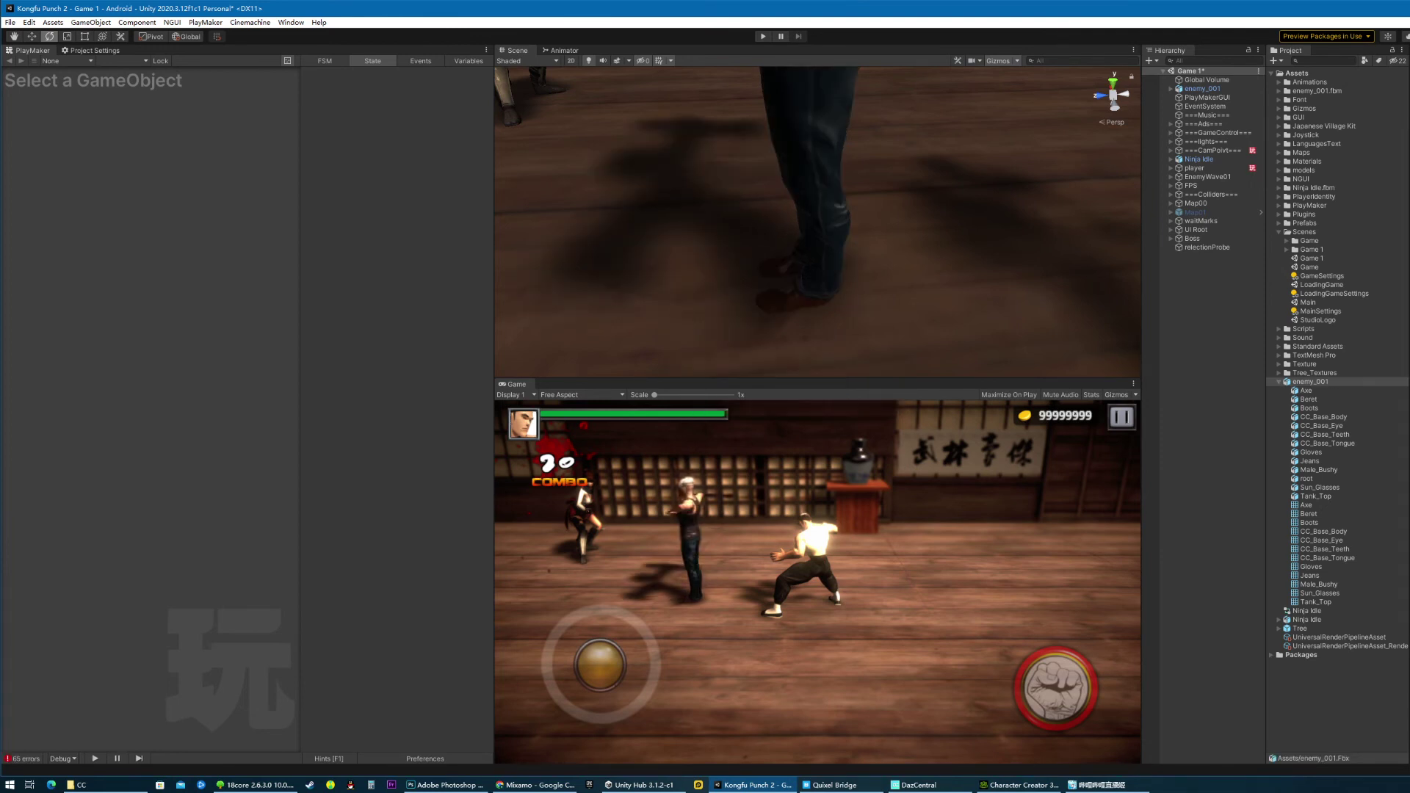
- Rotate enemy_001 about its vertical axis so it faces the game camera
{"action": "left_click_drag", "start_coordinate": [997, 278], "coordinate": [912, 272], "text": "alt"}
{"action": "right_click_drag", "start_coordinate": [912, 272], "coordinate": [848, 250]}
{"action": "left_click", "coordinate": [842, 248]}
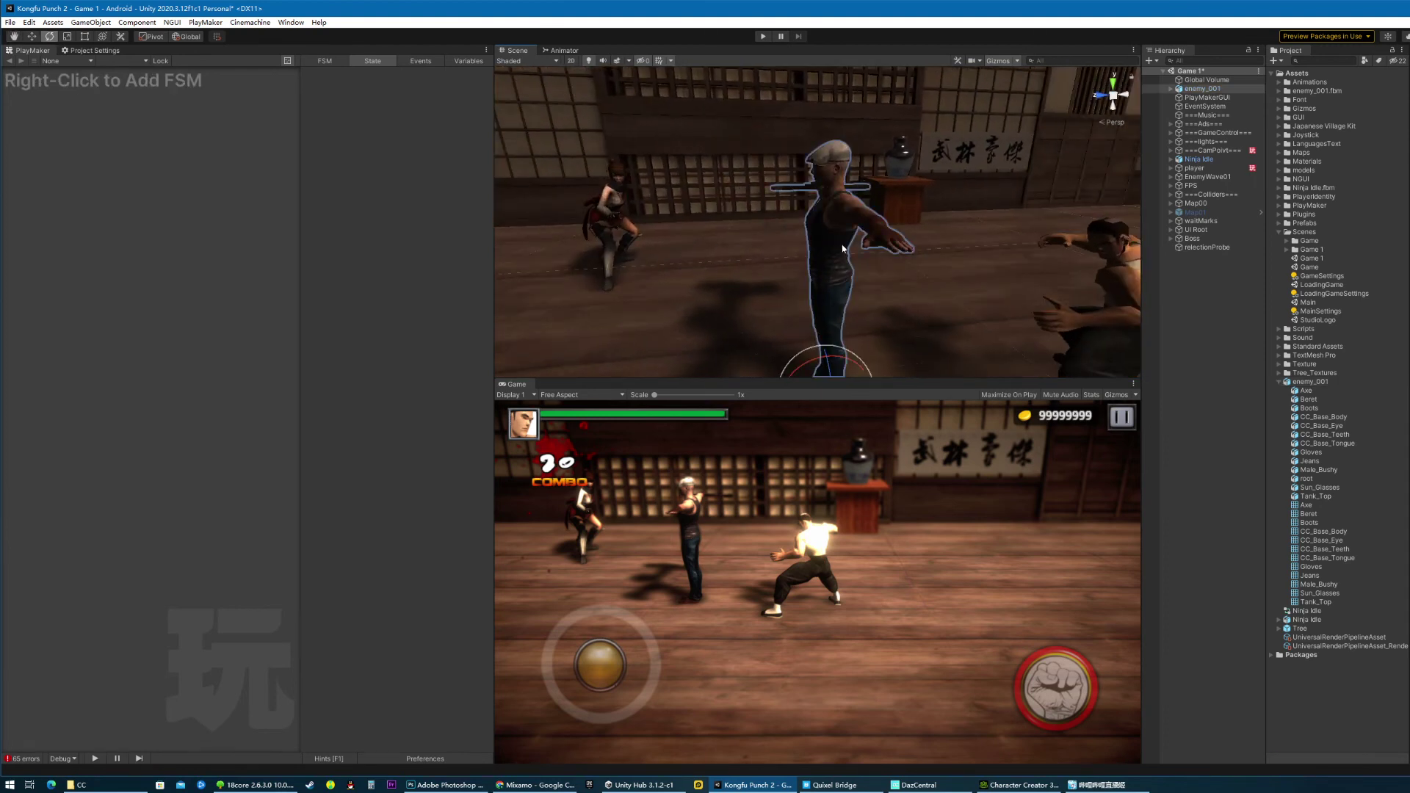
{"action": "key", "text": "f"}
{"action": "left_click_drag", "start_coordinate": [850, 343], "coordinate": [1051, 316]}
{"action": "key", "text": "r"}
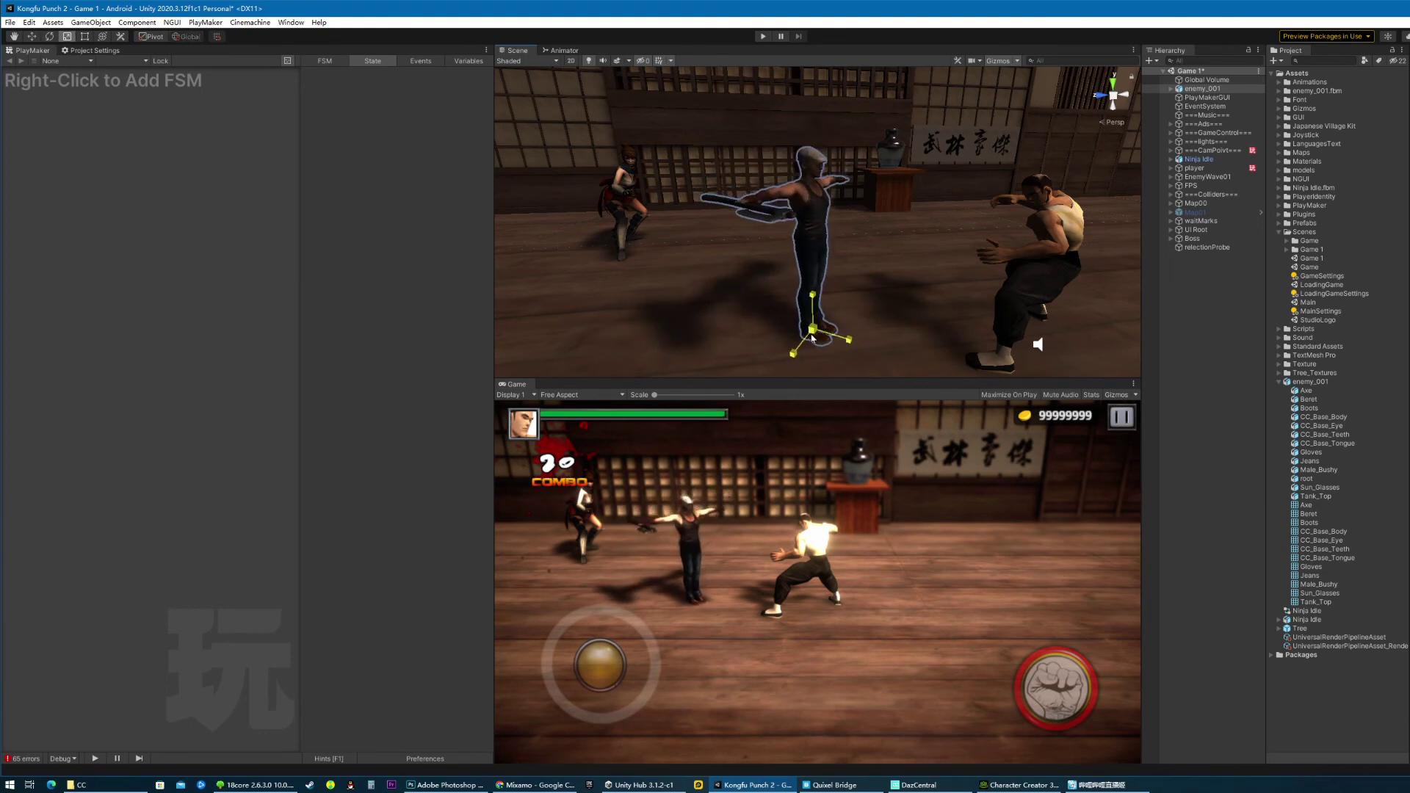
{"action": "left_click", "coordinate": [1316, 382]}
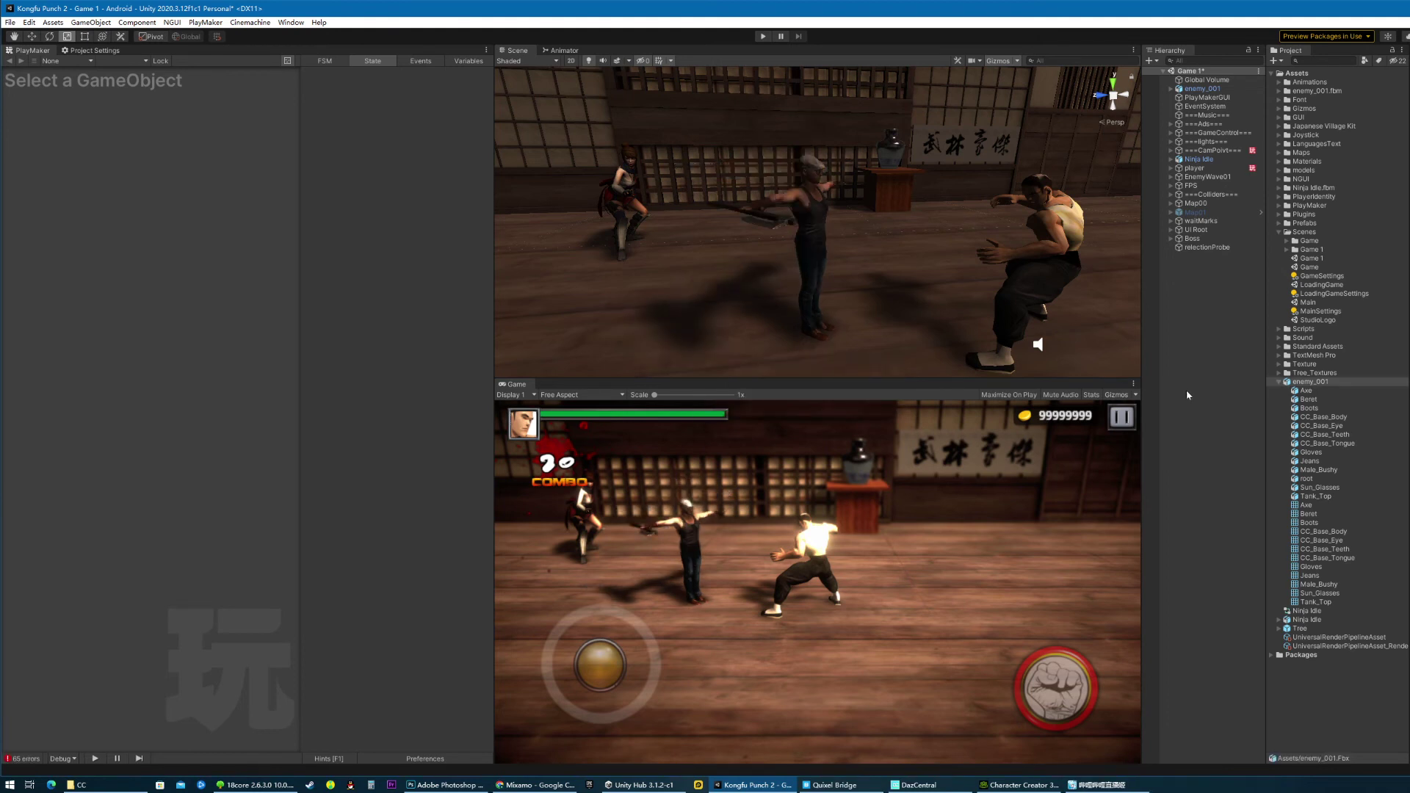
- Examine enemy_001 in the arena from near and far, and inspect its parts and root bones down to thigh_l
{"action": "left_click_drag", "start_coordinate": [928, 240], "coordinate": [764, 283], "text": "alt"}
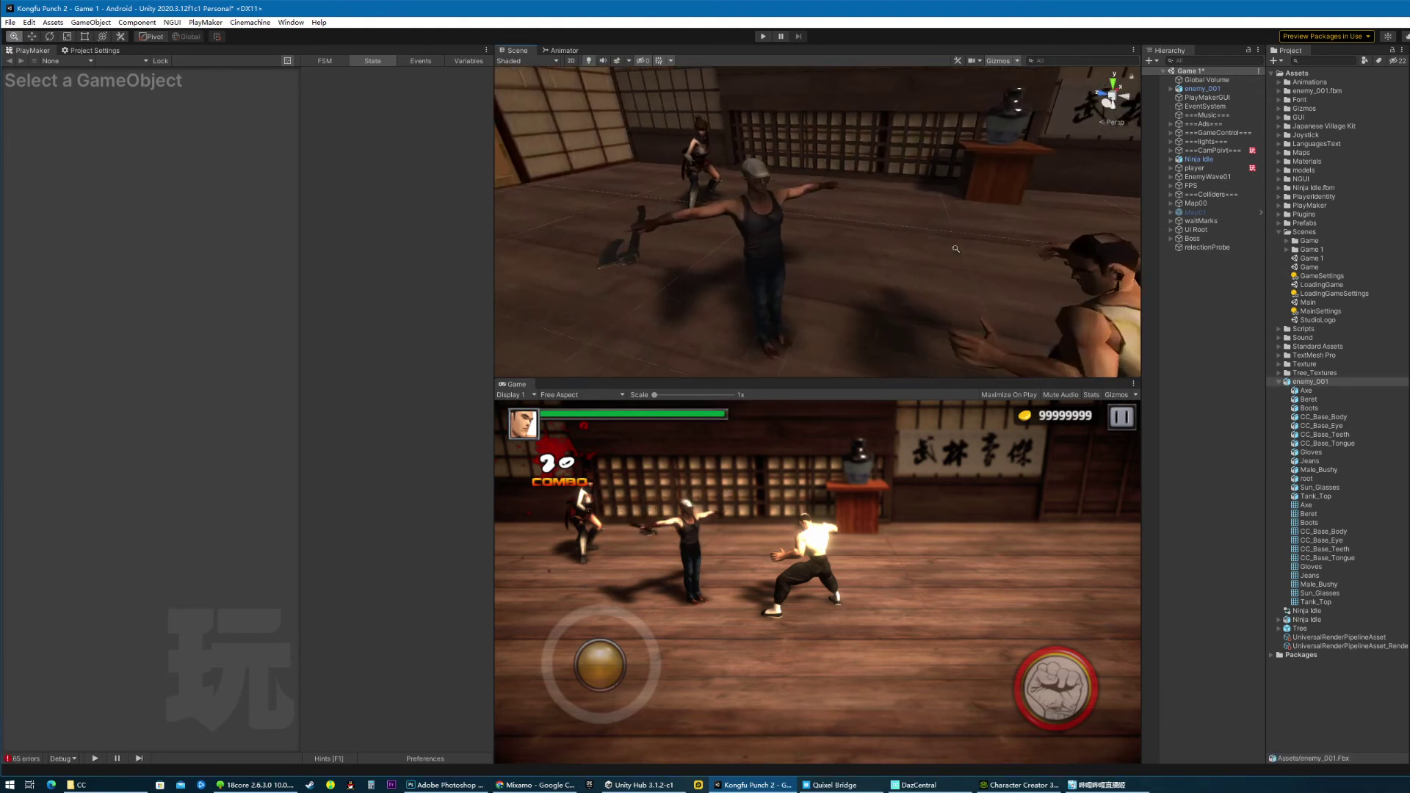
{"action": "right_click_drag", "start_coordinate": [763, 283], "coordinate": [1126, 249], "text": "alt"}
{"action": "left_click_drag", "start_coordinate": [866, 257], "coordinate": [991, 146], "text": "alt"}
{"action": "middle_click_drag", "start_coordinate": [991, 147], "coordinate": [929, 238]}
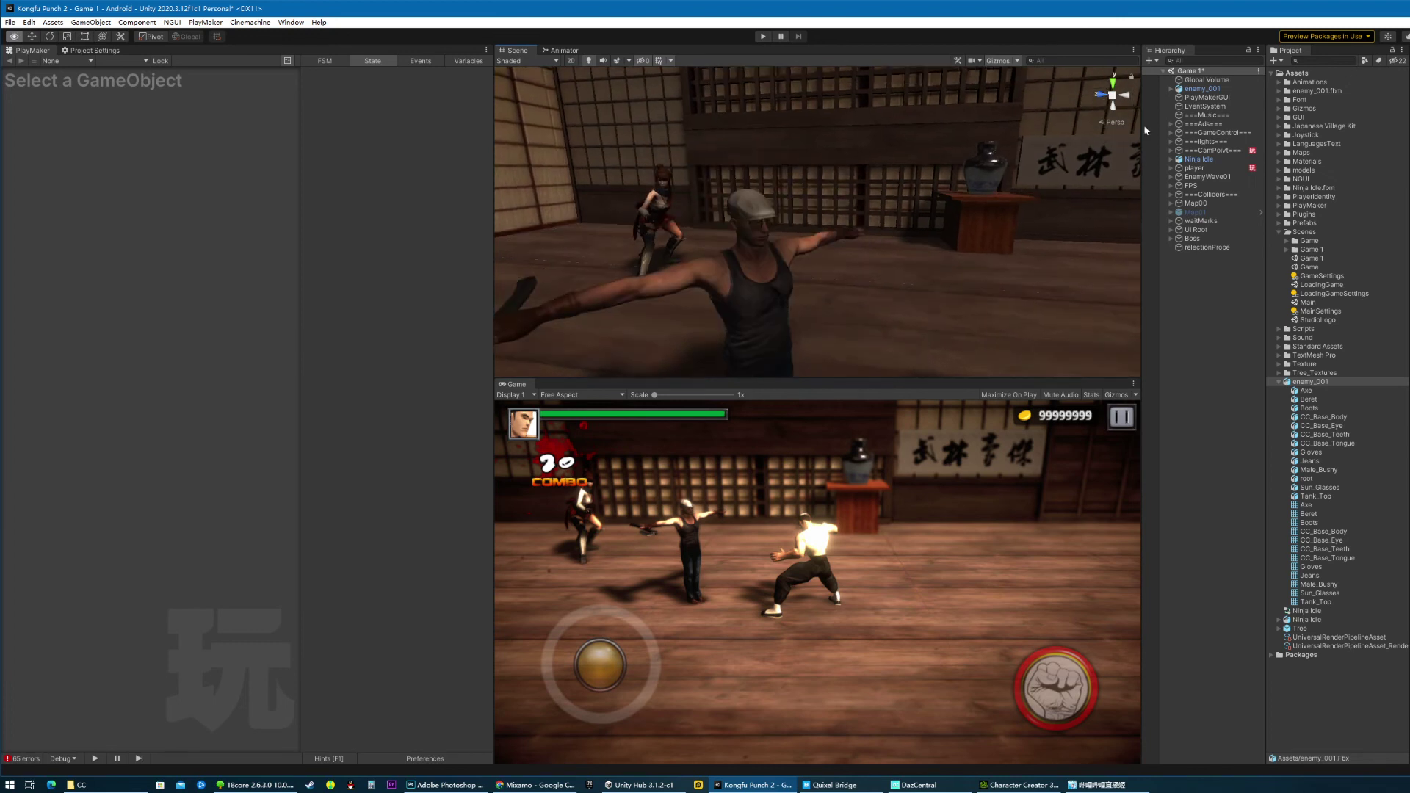
{"action": "left_click", "coordinate": [1171, 89]}
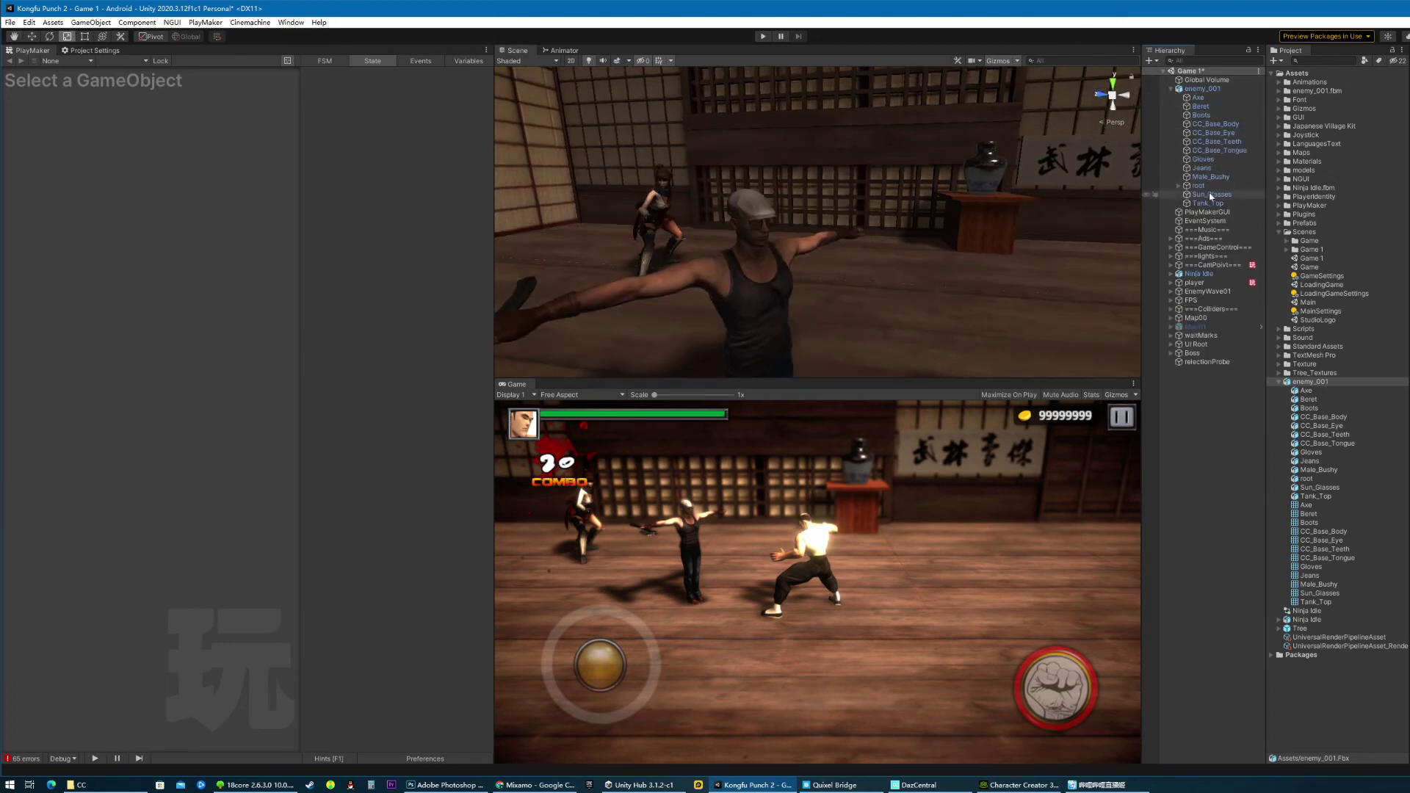
{"action": "left_click", "coordinate": [1187, 194]}
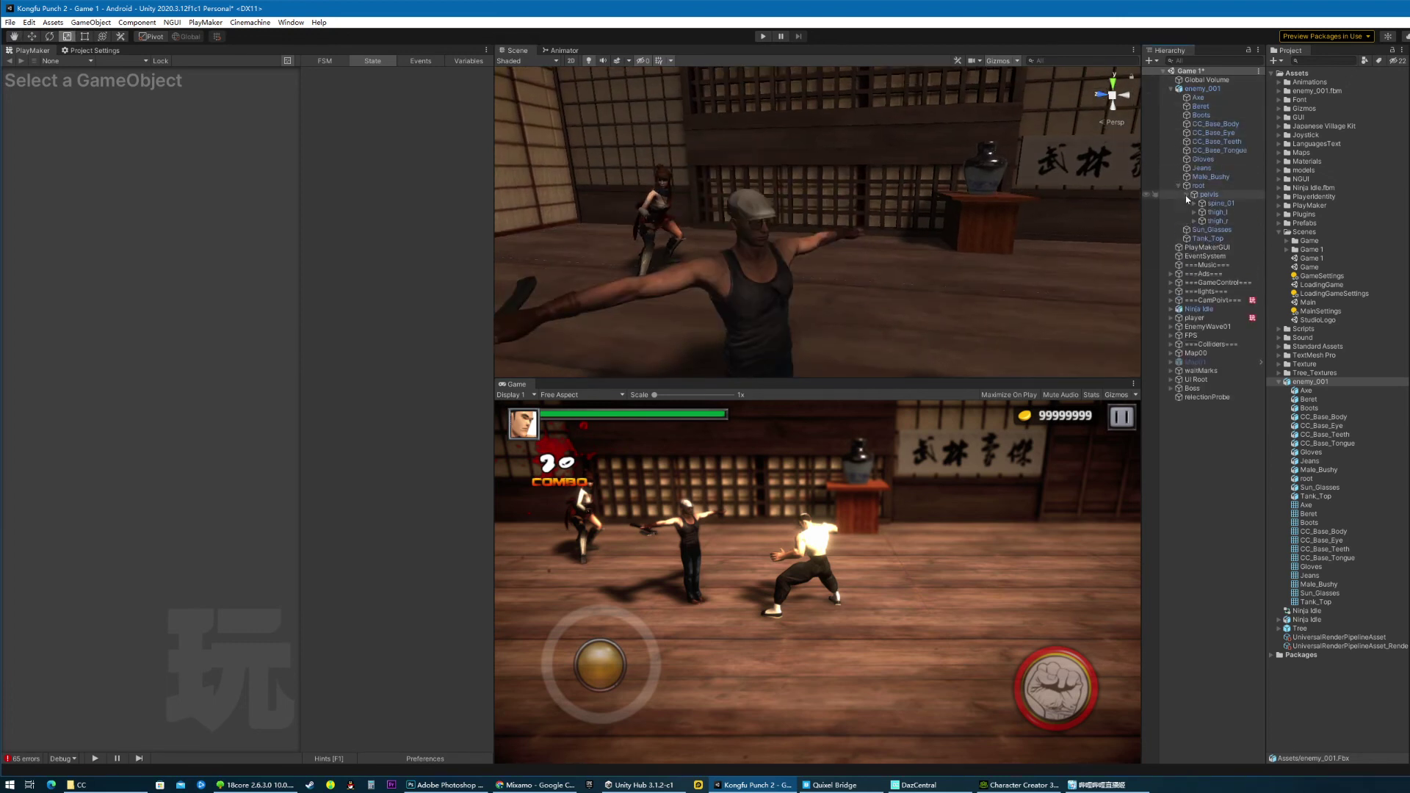
{"action": "left_click", "coordinate": [1216, 213]}
{"action": "scroll", "coordinate": [966, 260], "scroll_direction": "down", "scroll_amount": 9}
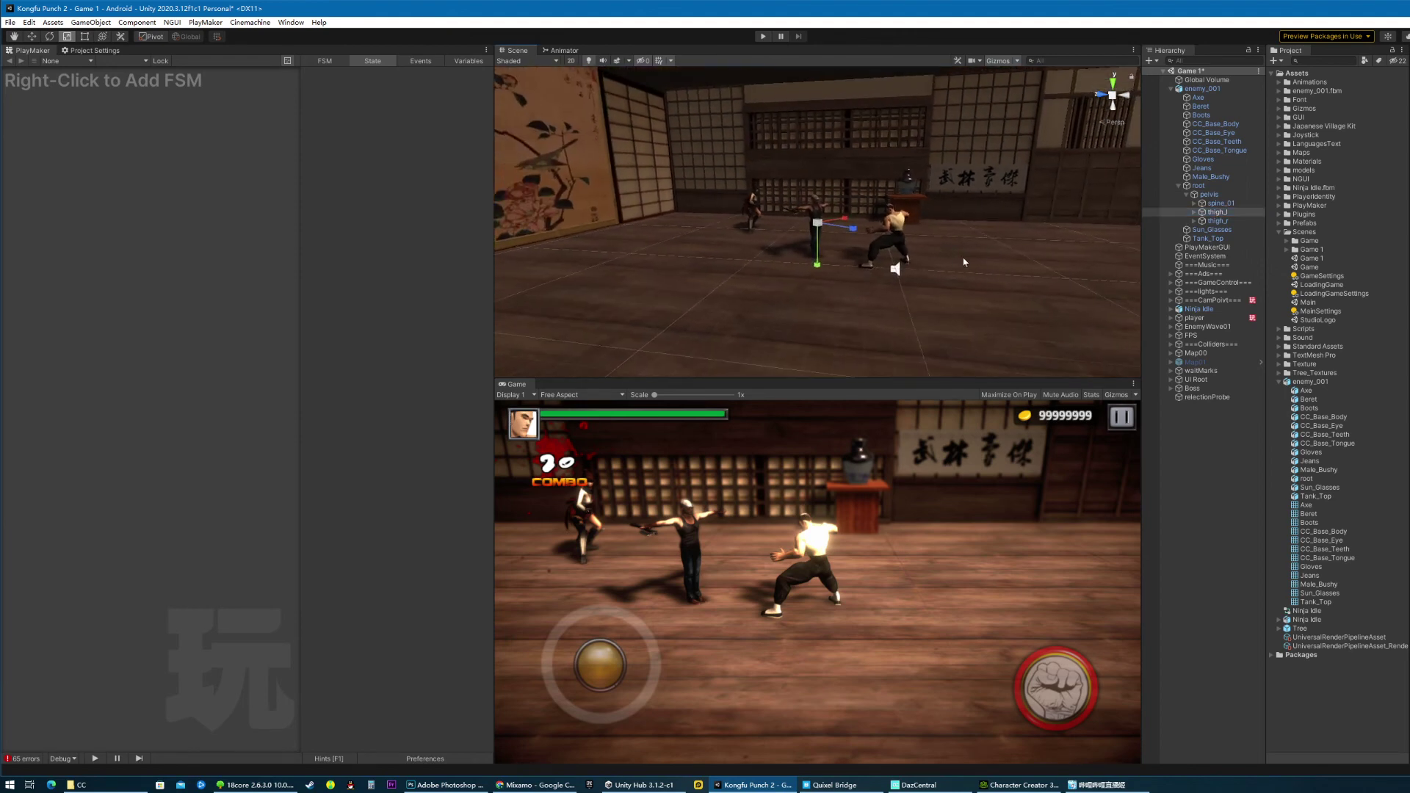
{"action": "scroll", "coordinate": [964, 262], "scroll_direction": "up", "scroll_amount": 5}
{"action": "left_click", "coordinate": [1154, 464]}
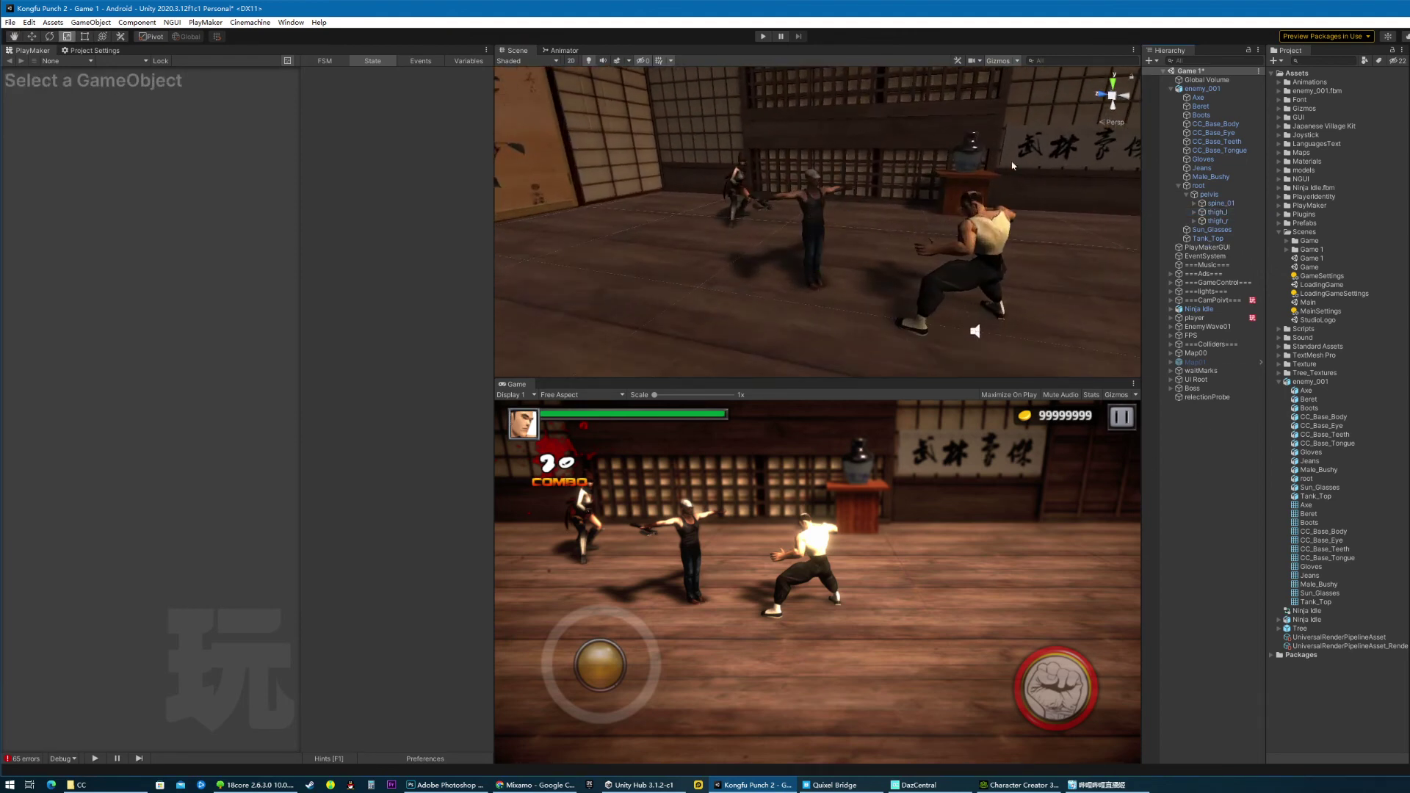
- Run the game and move the fighter around enemy_001, attacking the nearby ninjas
{"action": "left_click", "coordinate": [763, 36]}
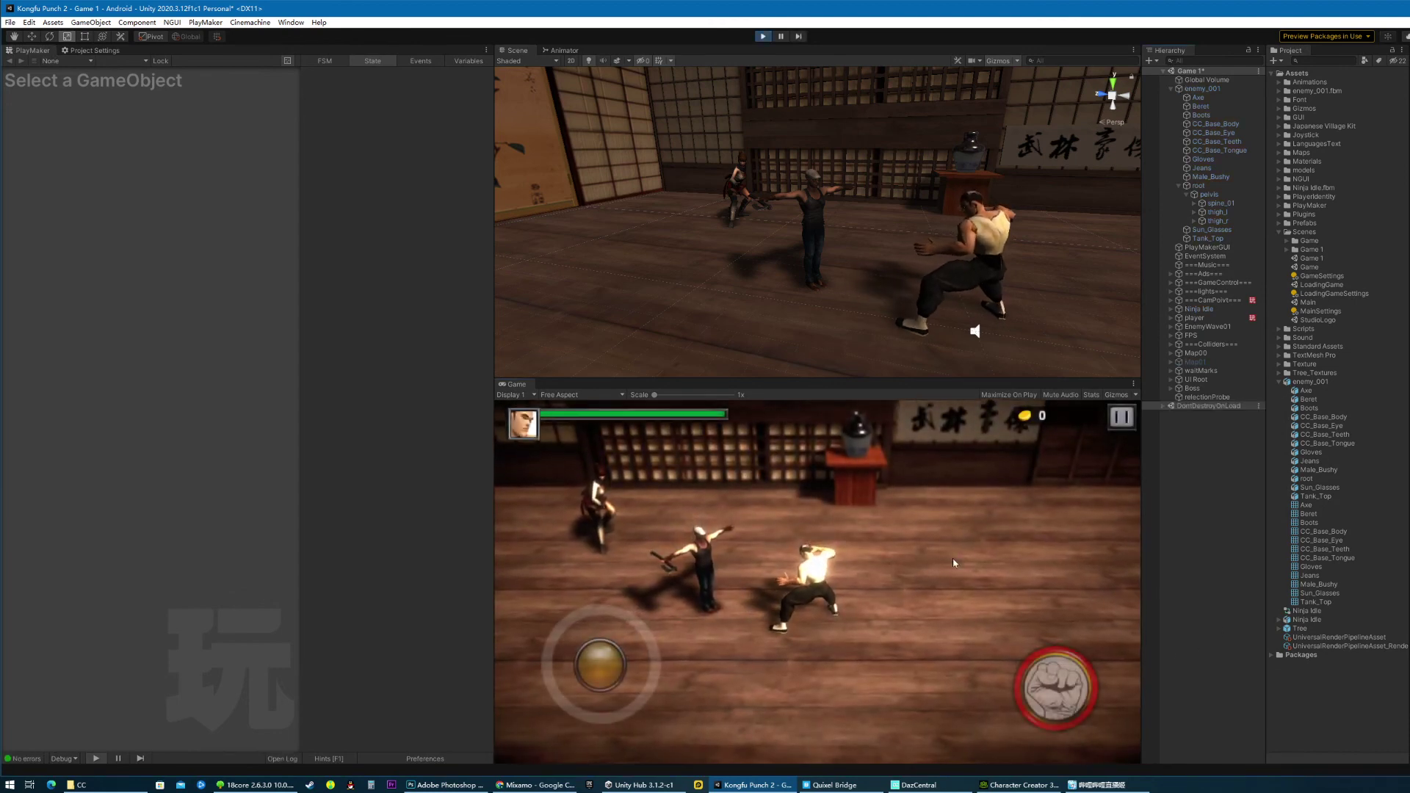
{"action": "left_click_drag", "start_coordinate": [615, 605], "coordinate": [795, 665]}
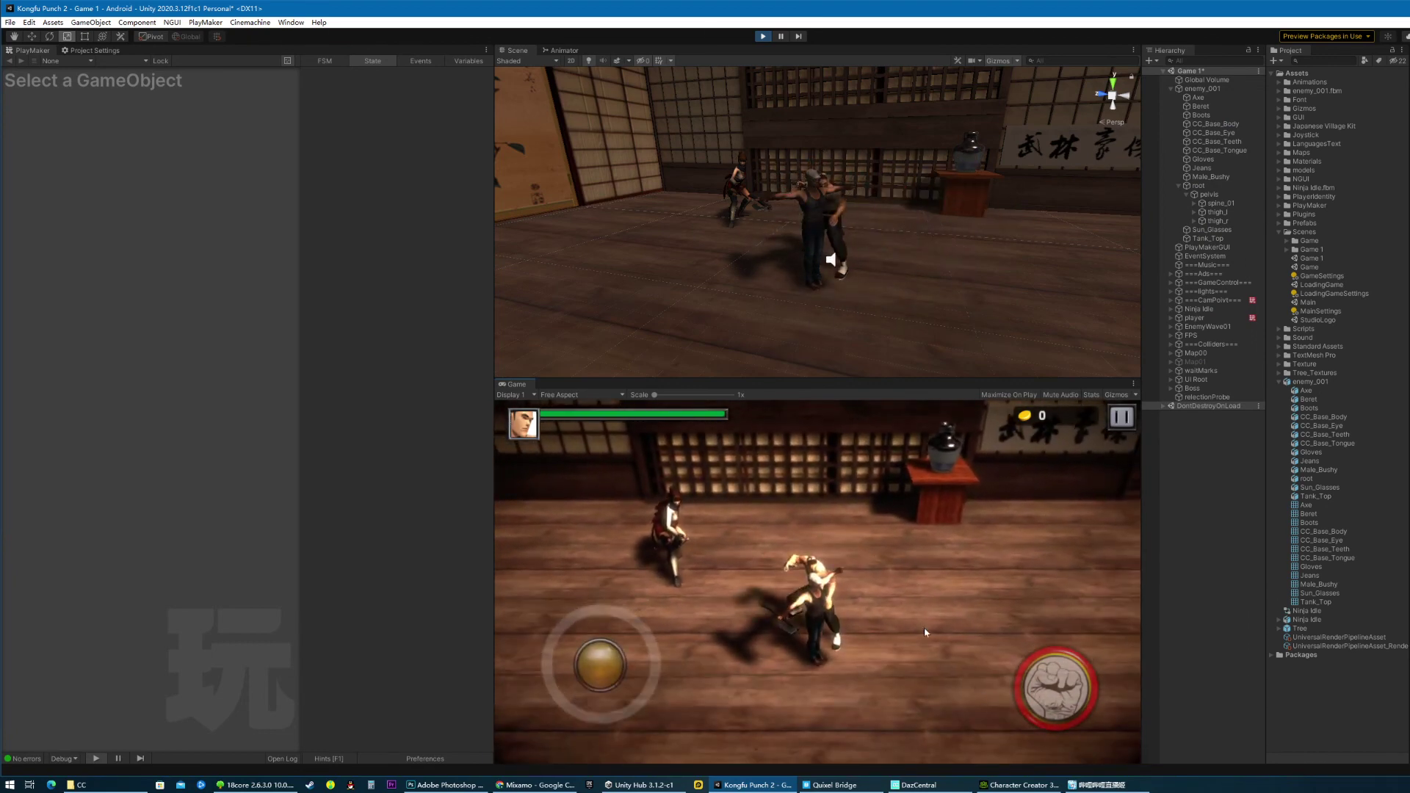
{"action": "left_click_drag", "start_coordinate": [607, 668], "coordinate": [977, 684]}
{"action": "left_click", "coordinate": [1050, 686]}
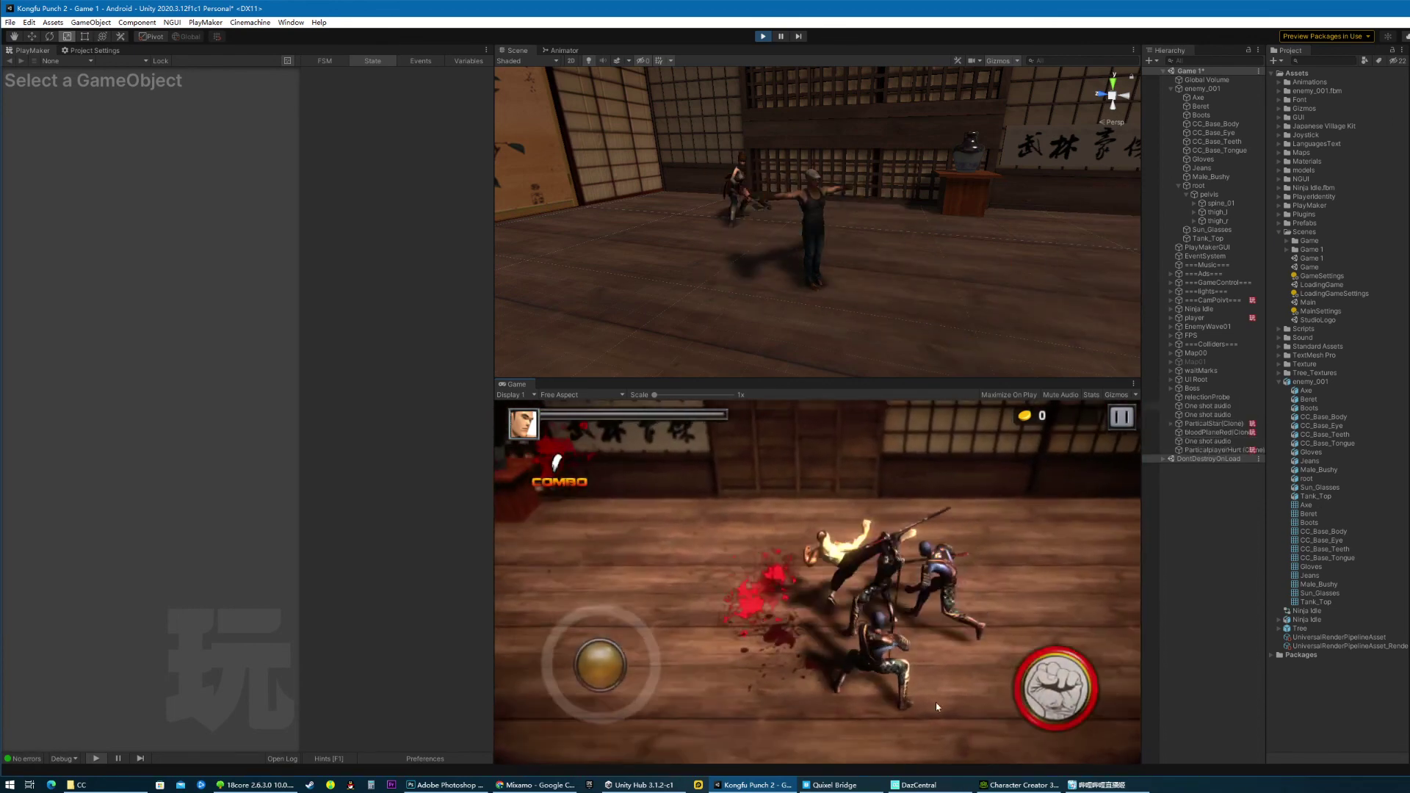
{"action": "mouse_move", "coordinate": [600, 664]}
{"action": "left_mouse_down"}
{"action": "mouse_move", "coordinate": [431, 717]}
{"action": "mouse_move", "coordinate": [579, 715]}
{"action": "left_mouse_up"}
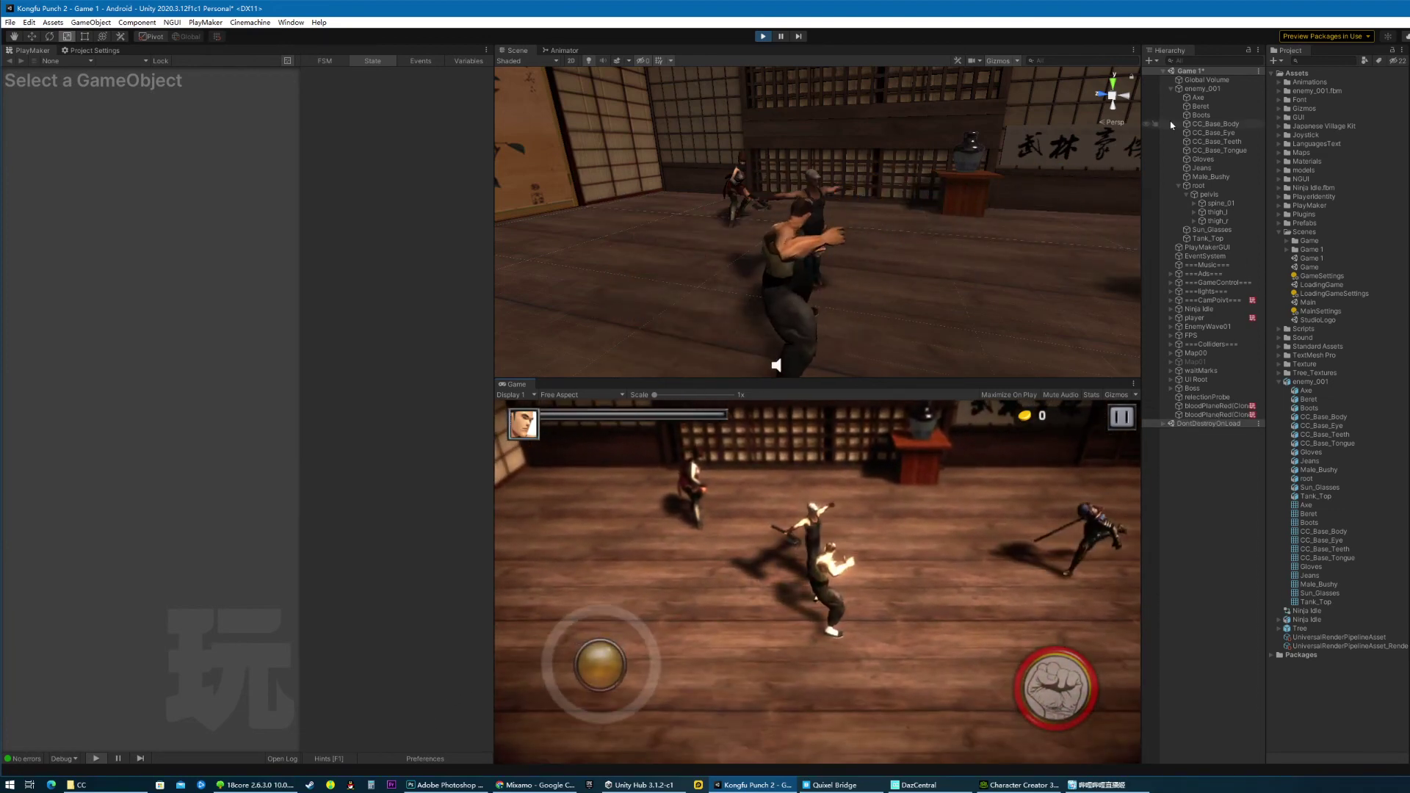
- Pause the game, pick enemy_001's body to check its size, and enlarge its model asset
{"action": "left_click", "coordinate": [781, 36]}
{"action": "left_click", "coordinate": [822, 202]}
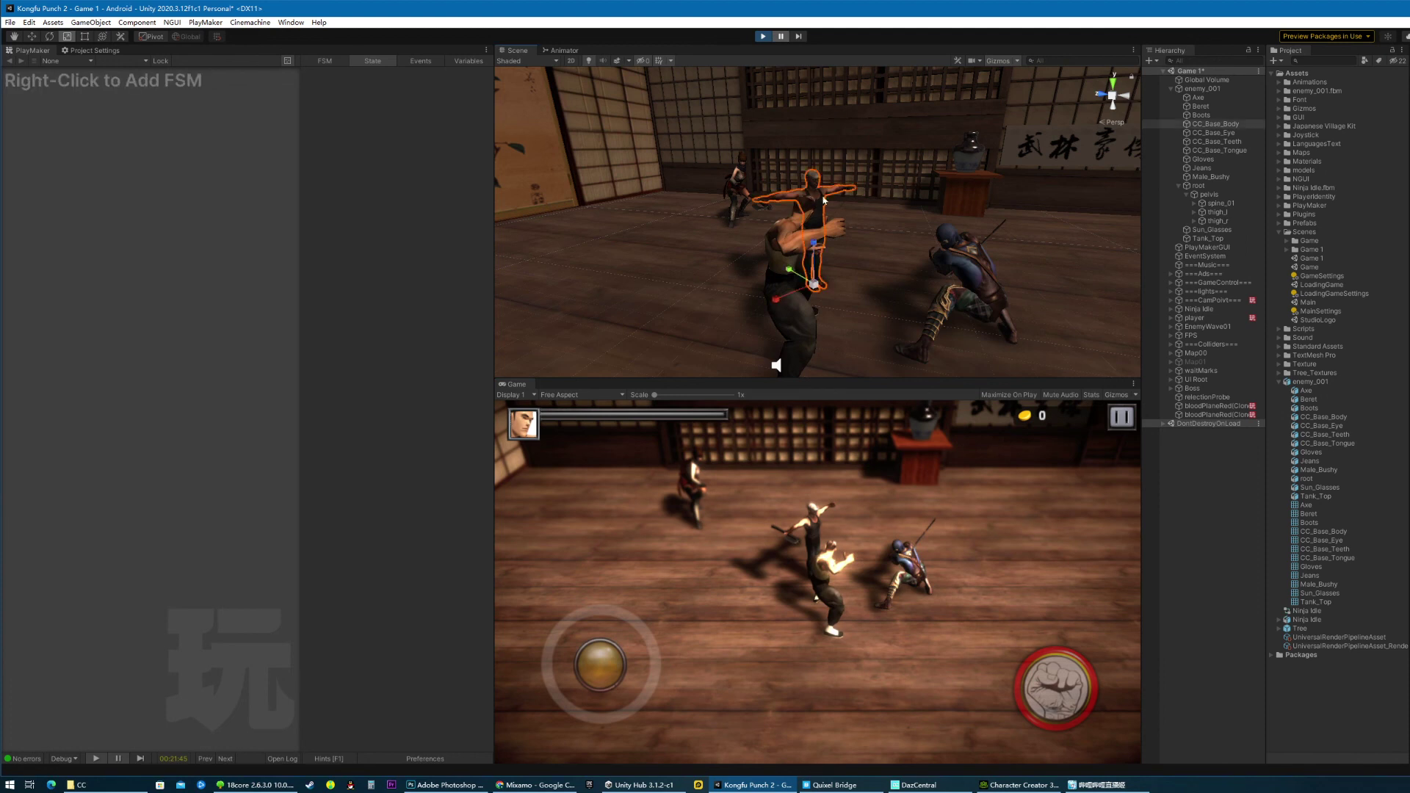
{"action": "left_click", "coordinate": [1311, 382]}
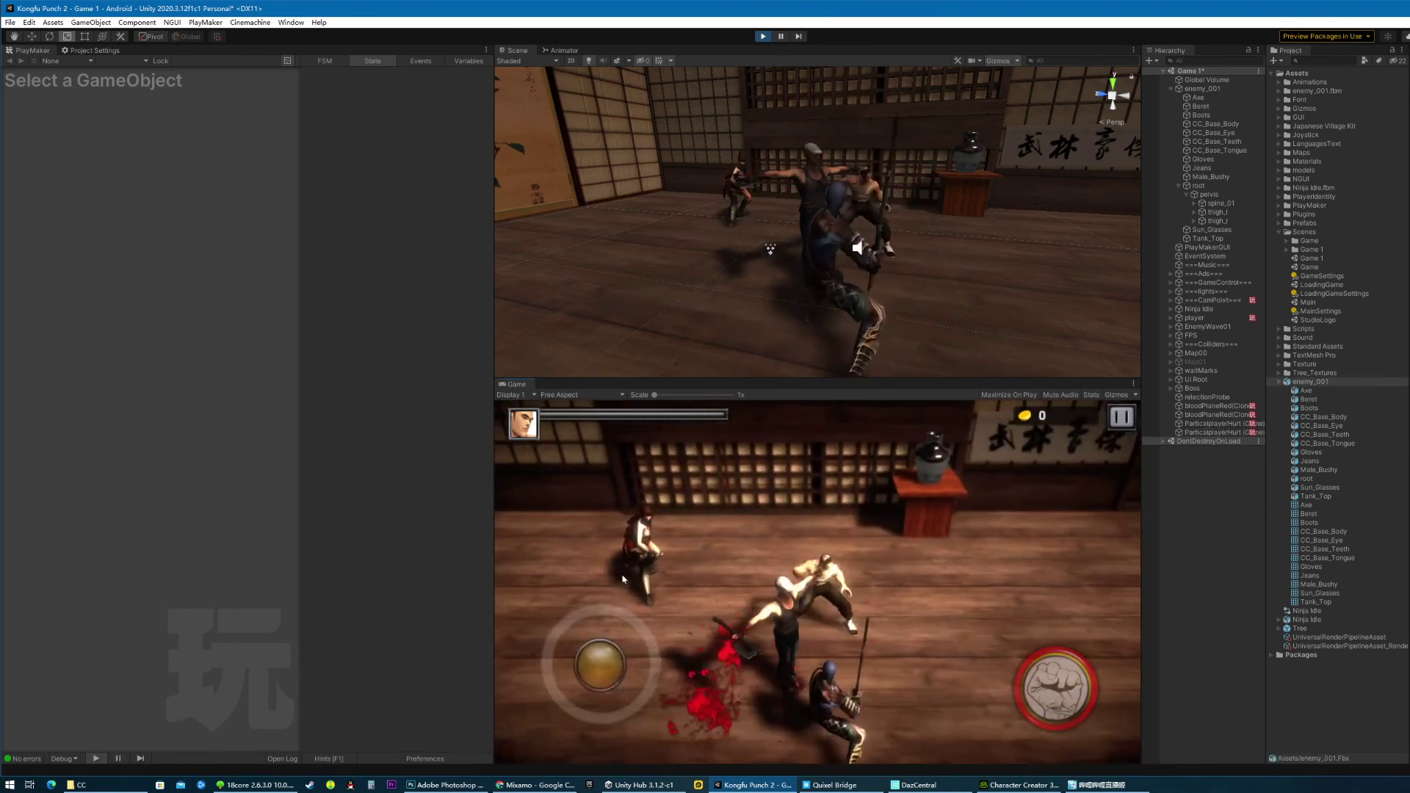
- Continue the playtest by fighting the ninjas beside the enlarged enemy_001
{"action": "left_click_drag", "start_coordinate": [605, 668], "coordinate": [927, 696]}
{"action": "left_click", "coordinate": [1055, 688]}
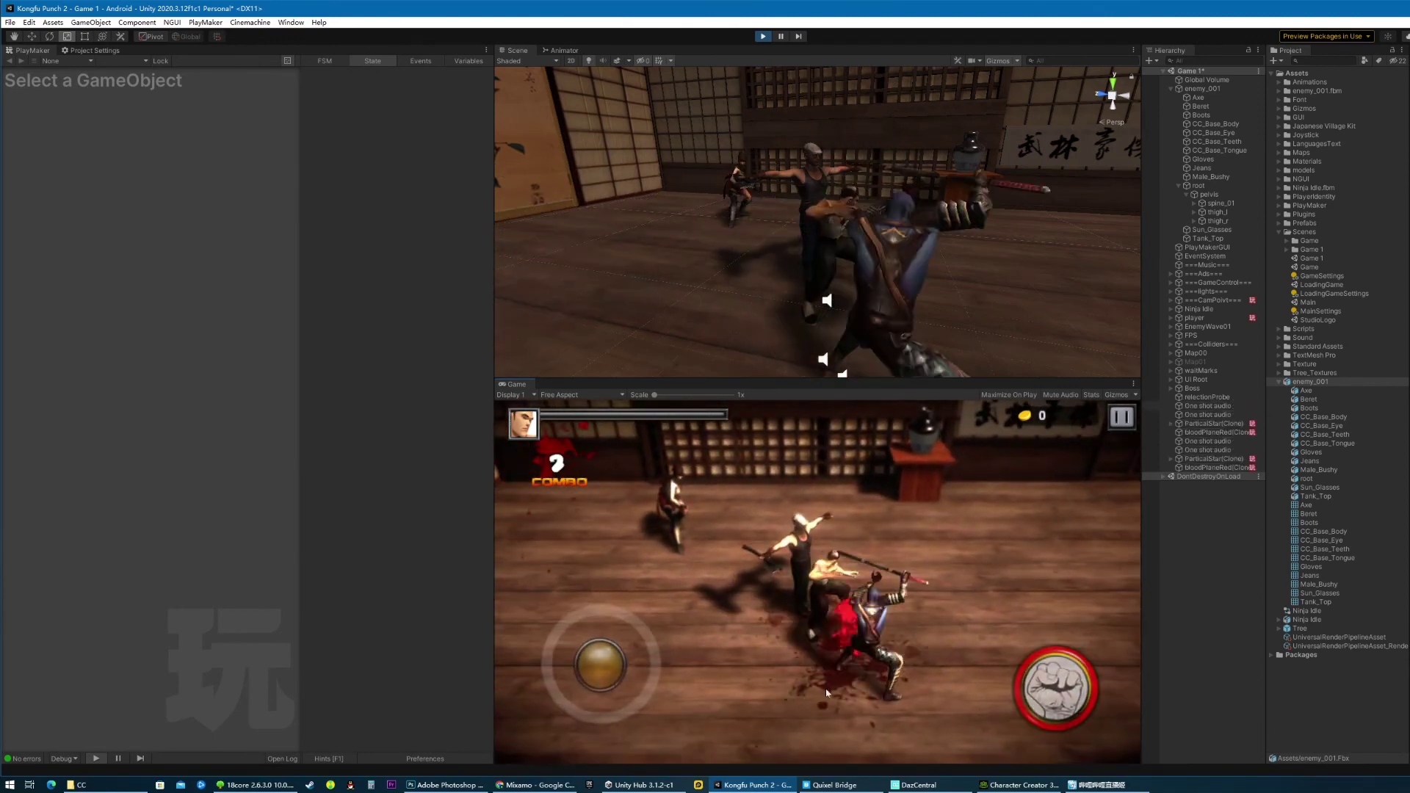
{"action": "left_click", "coordinate": [1046, 691]}
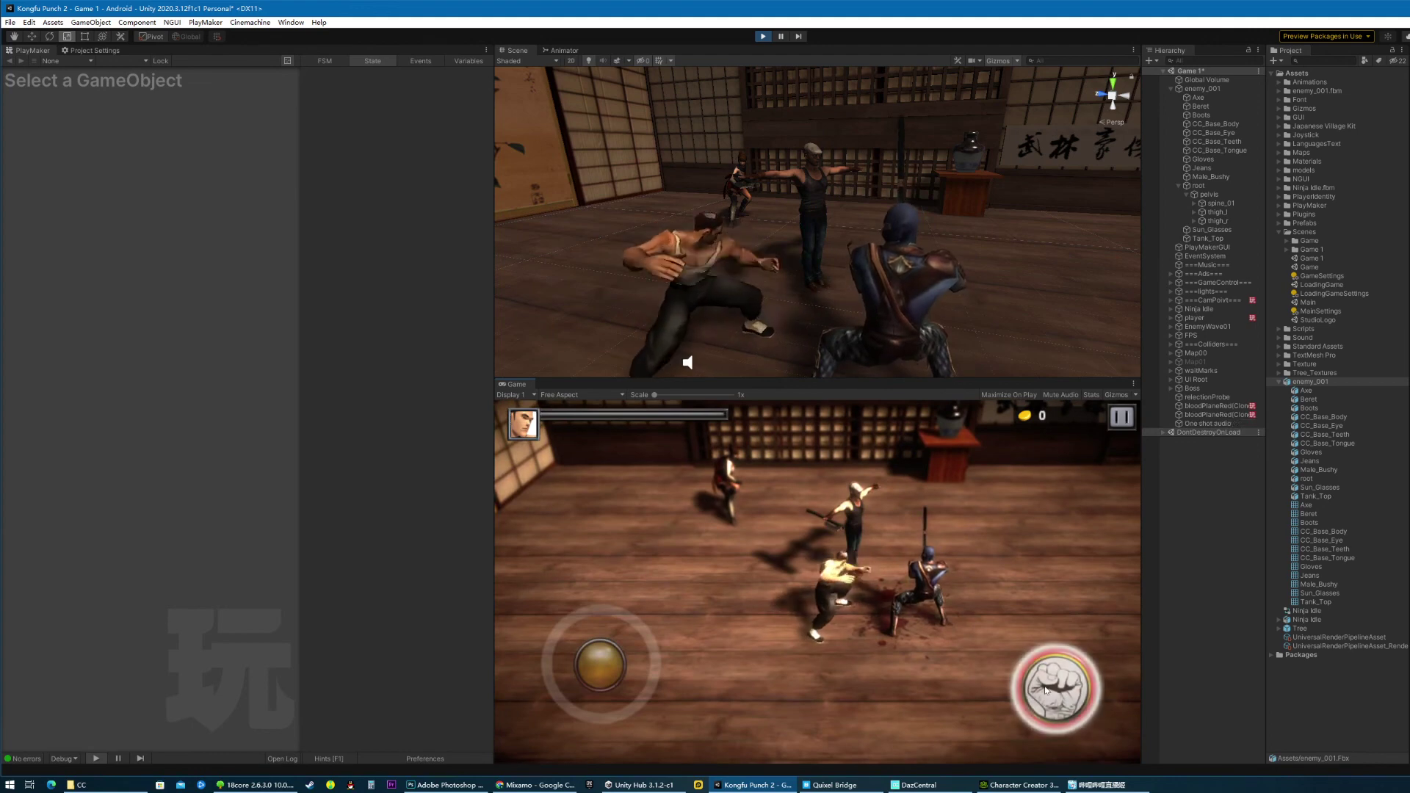
{"action": "left_click_drag", "start_coordinate": [605, 667], "coordinate": [638, 679]}
{"action": "left_click", "coordinate": [1053, 696]}
{"action": "left_click", "coordinate": [1054, 700]}
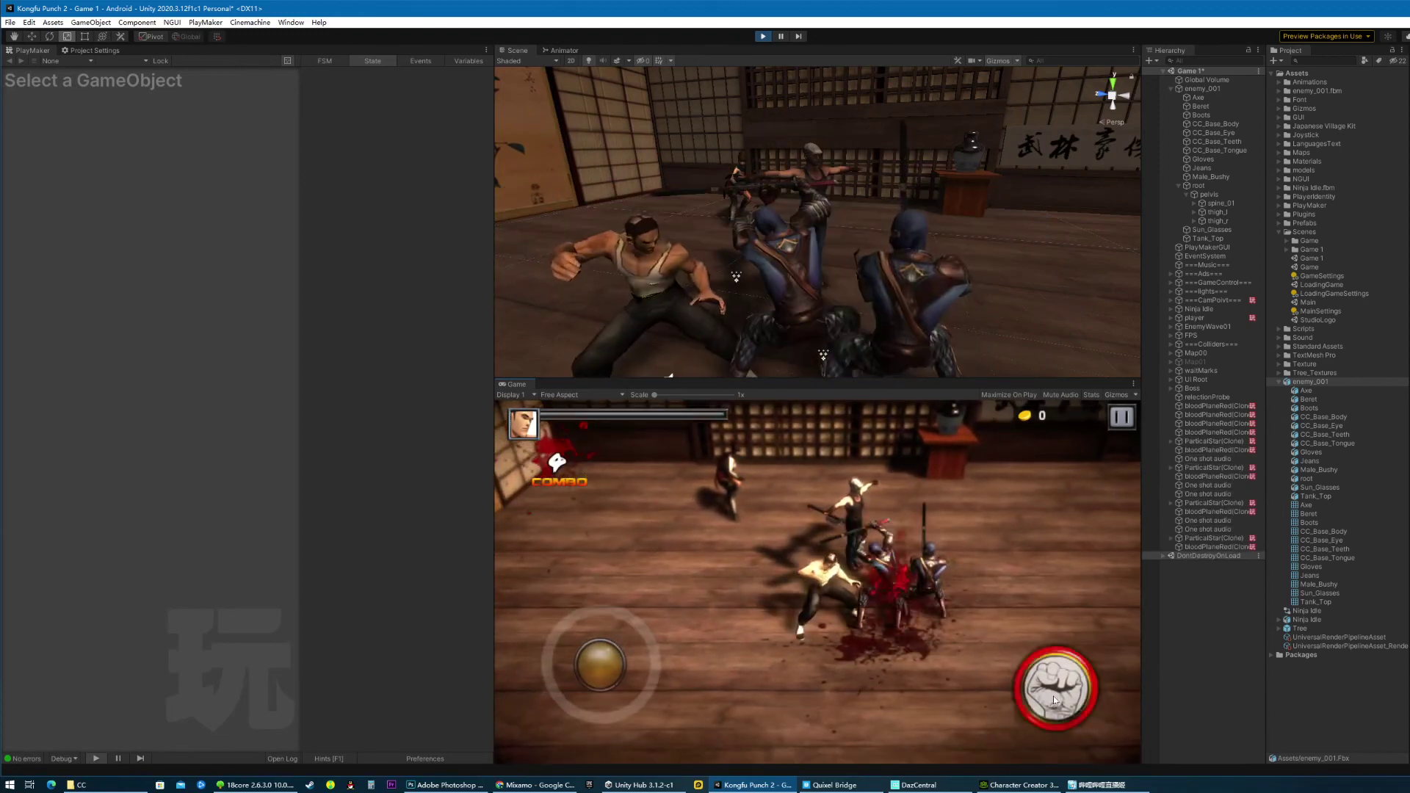
{"action": "left_click", "coordinate": [1053, 700]}
- Pause the game and examine enemy_001 with its axe up close from several angles
{"action": "left_click", "coordinate": [782, 36]}
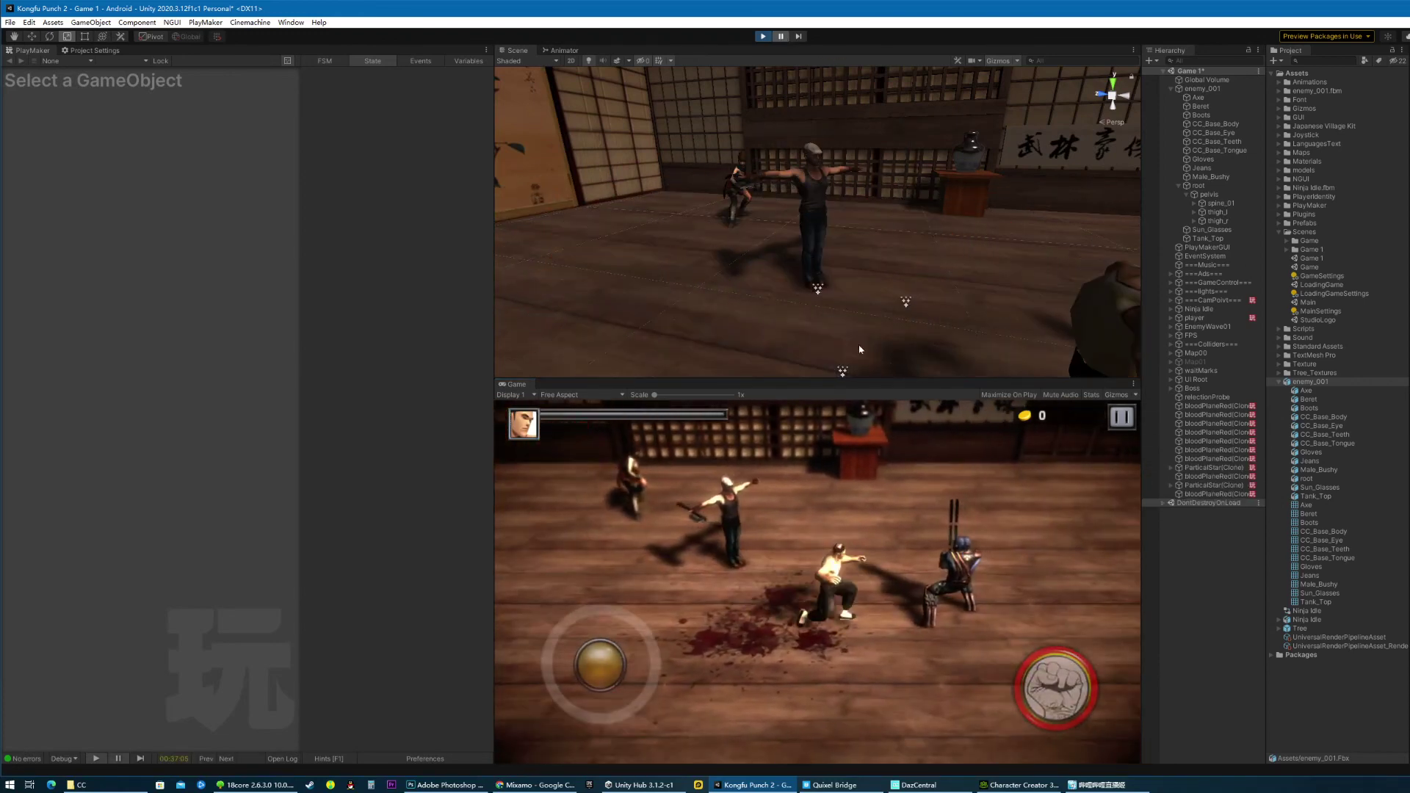
{"action": "scroll", "coordinate": [790, 267], "scroll_direction": "up", "scroll_amount": 5}
{"action": "scroll", "coordinate": [790, 268], "scroll_direction": "down", "scroll_amount": 2}
{"action": "left_click_drag", "start_coordinate": [790, 267], "coordinate": [823, 224], "text": "alt"}
{"action": "right_click_drag", "start_coordinate": [822, 224], "coordinate": [881, 151], "text": "alt"}
{"action": "left_click_drag", "start_coordinate": [881, 151], "coordinate": [910, 246], "text": "alt"}
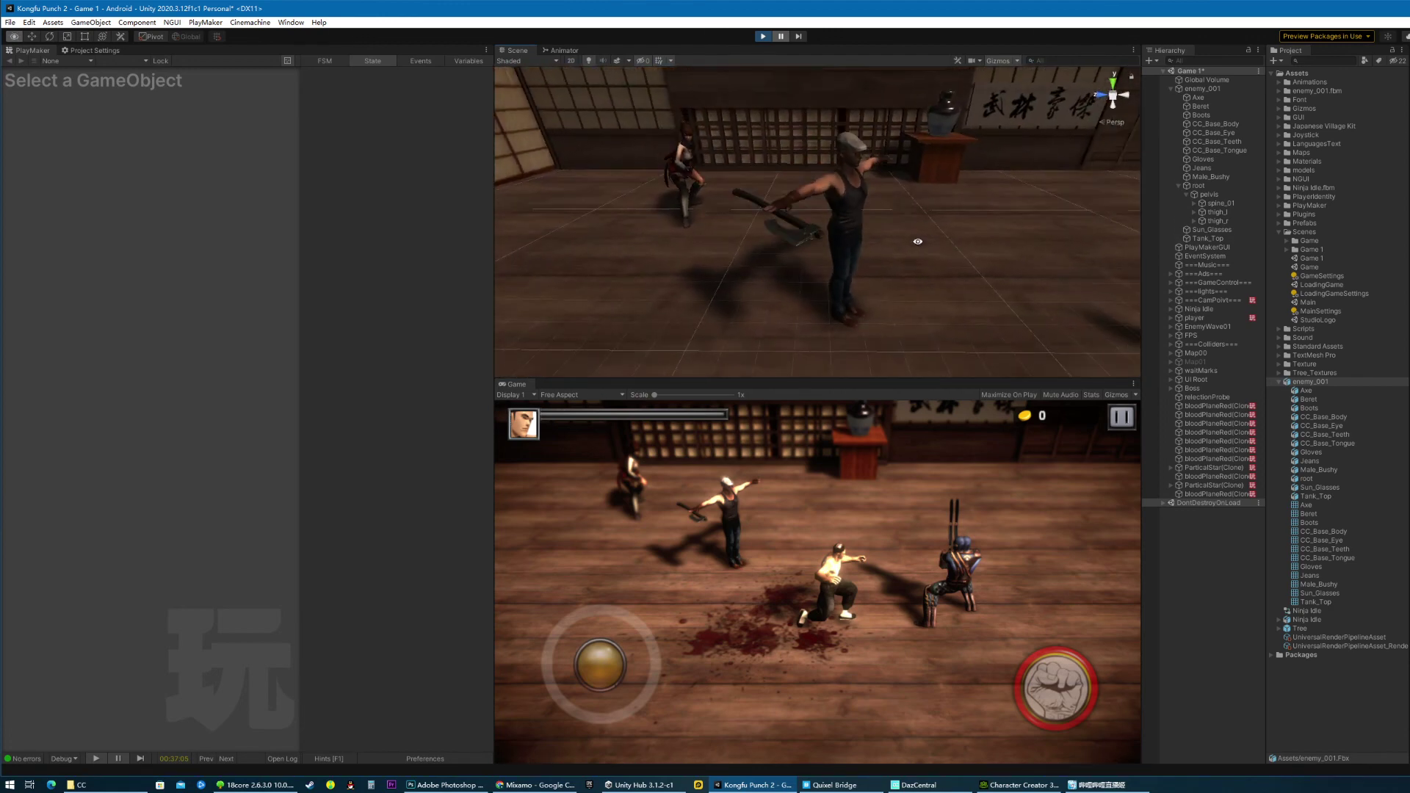